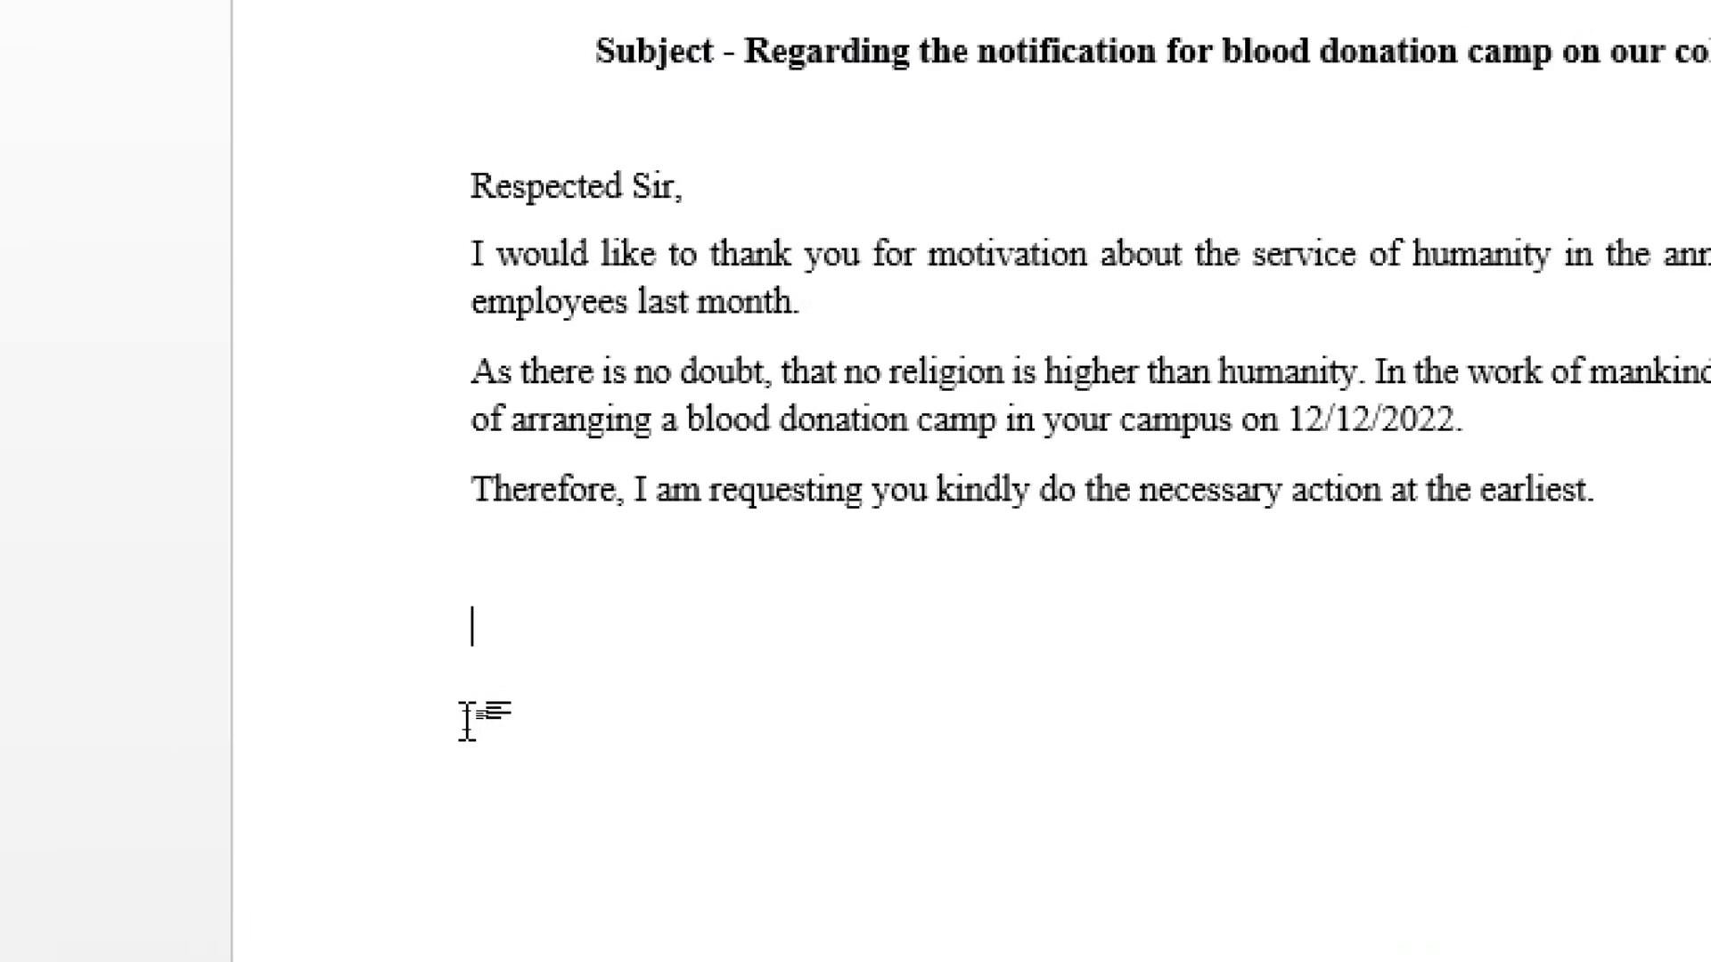
Type the closing 'Thanks & Regards,' and start a new line below it.
type("Thanks ")
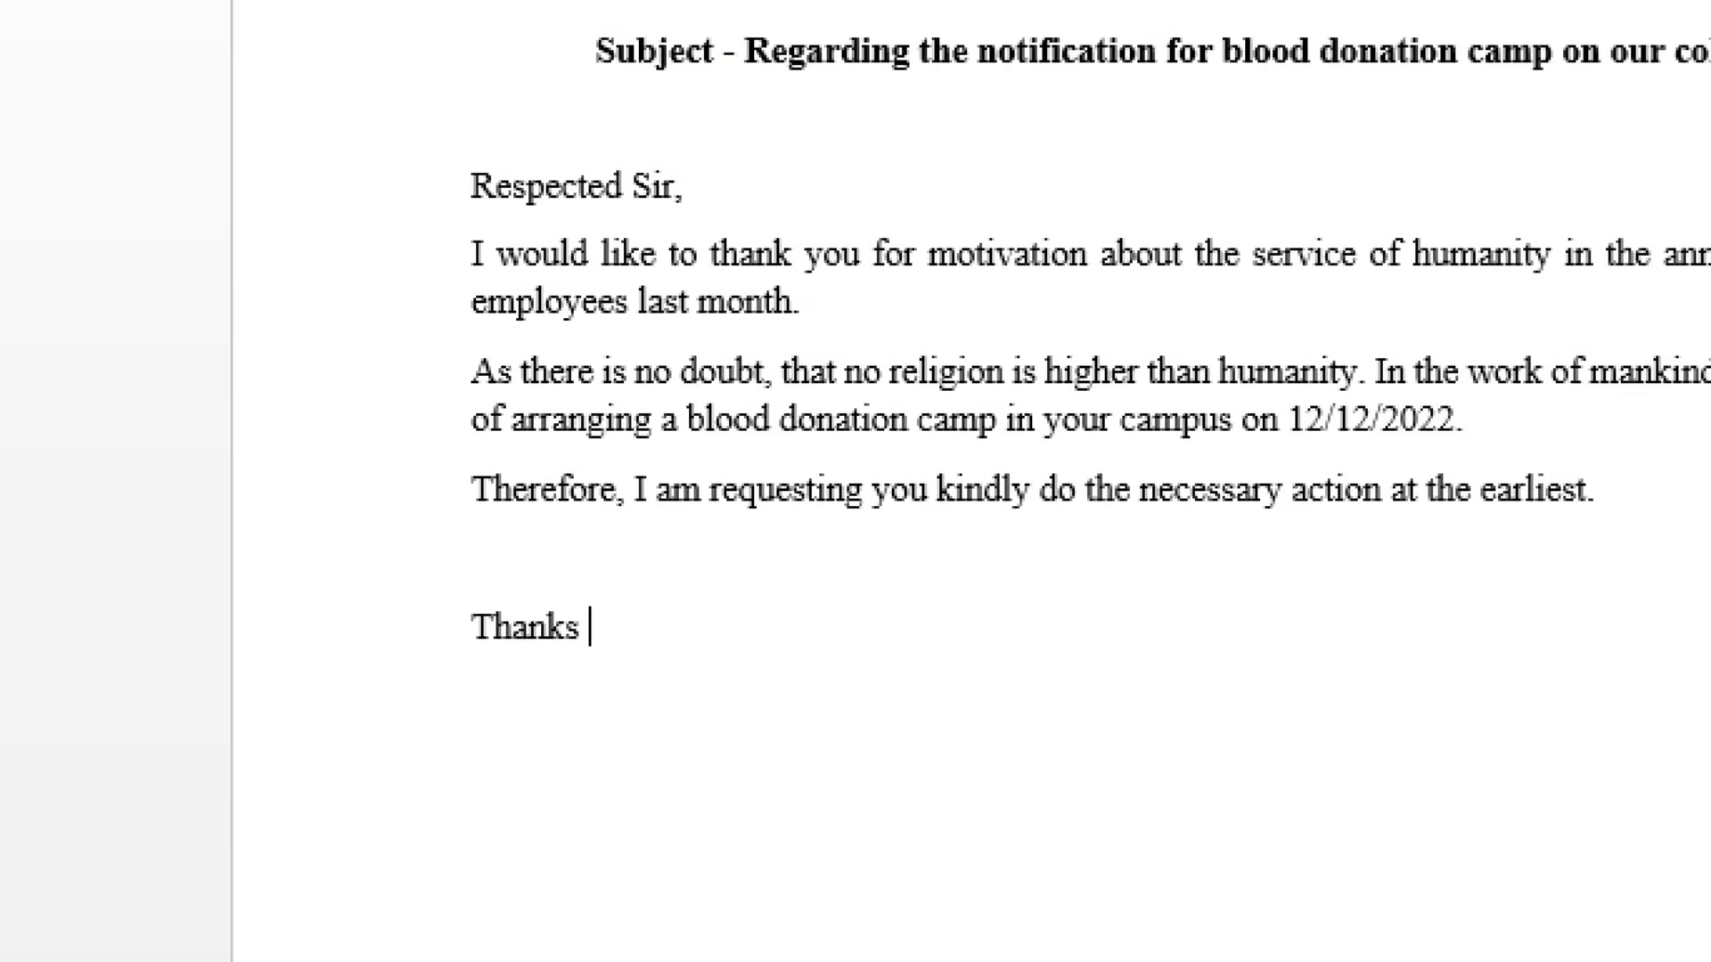
type("& Regards,")
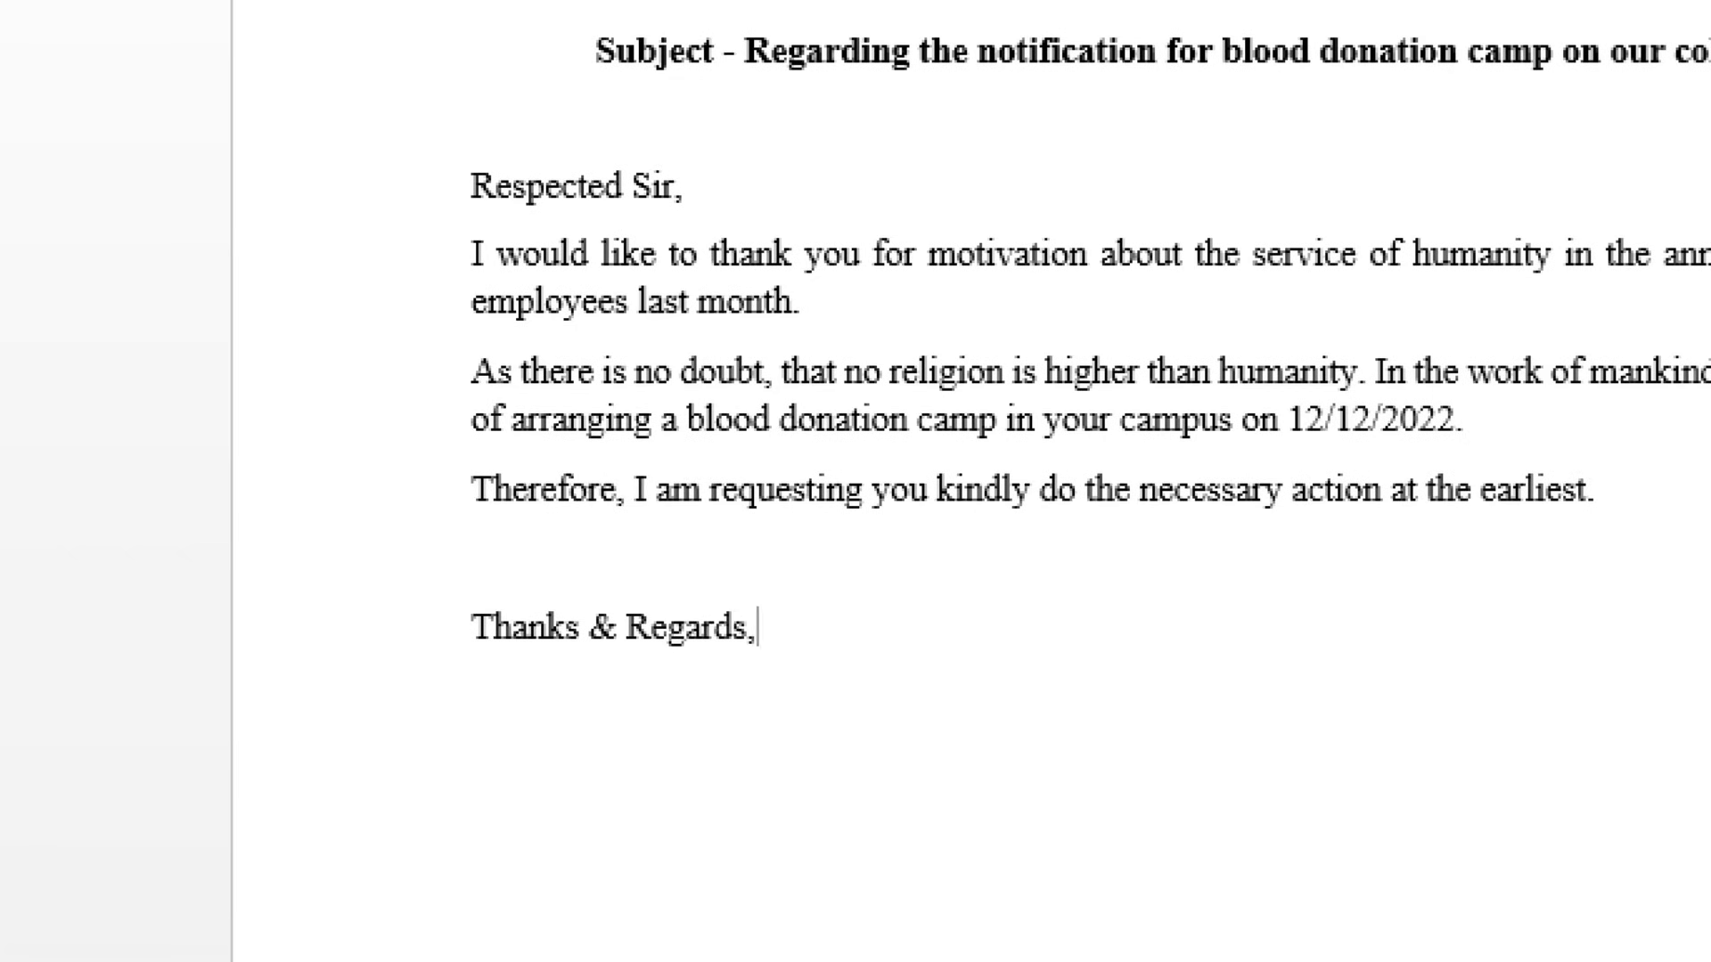
key("Return")
key("Return")
key("Return")
key("Return")
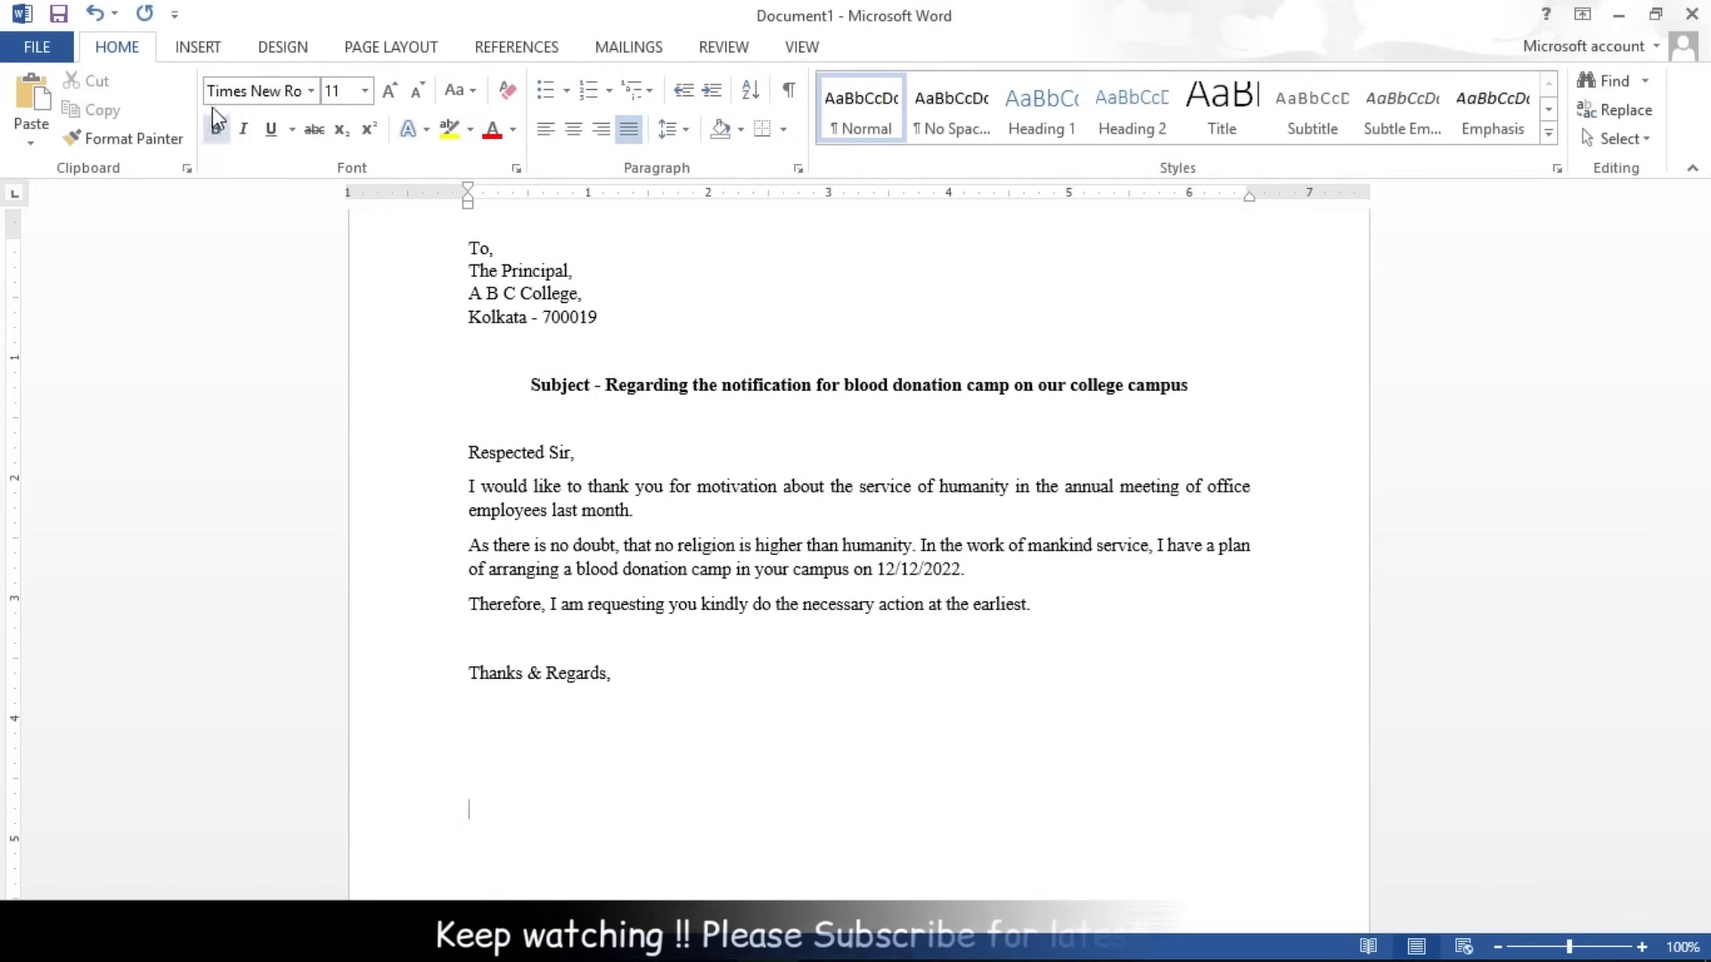
Draw a horizontal line shape below the closing for the signature.
left_click(203, 52)
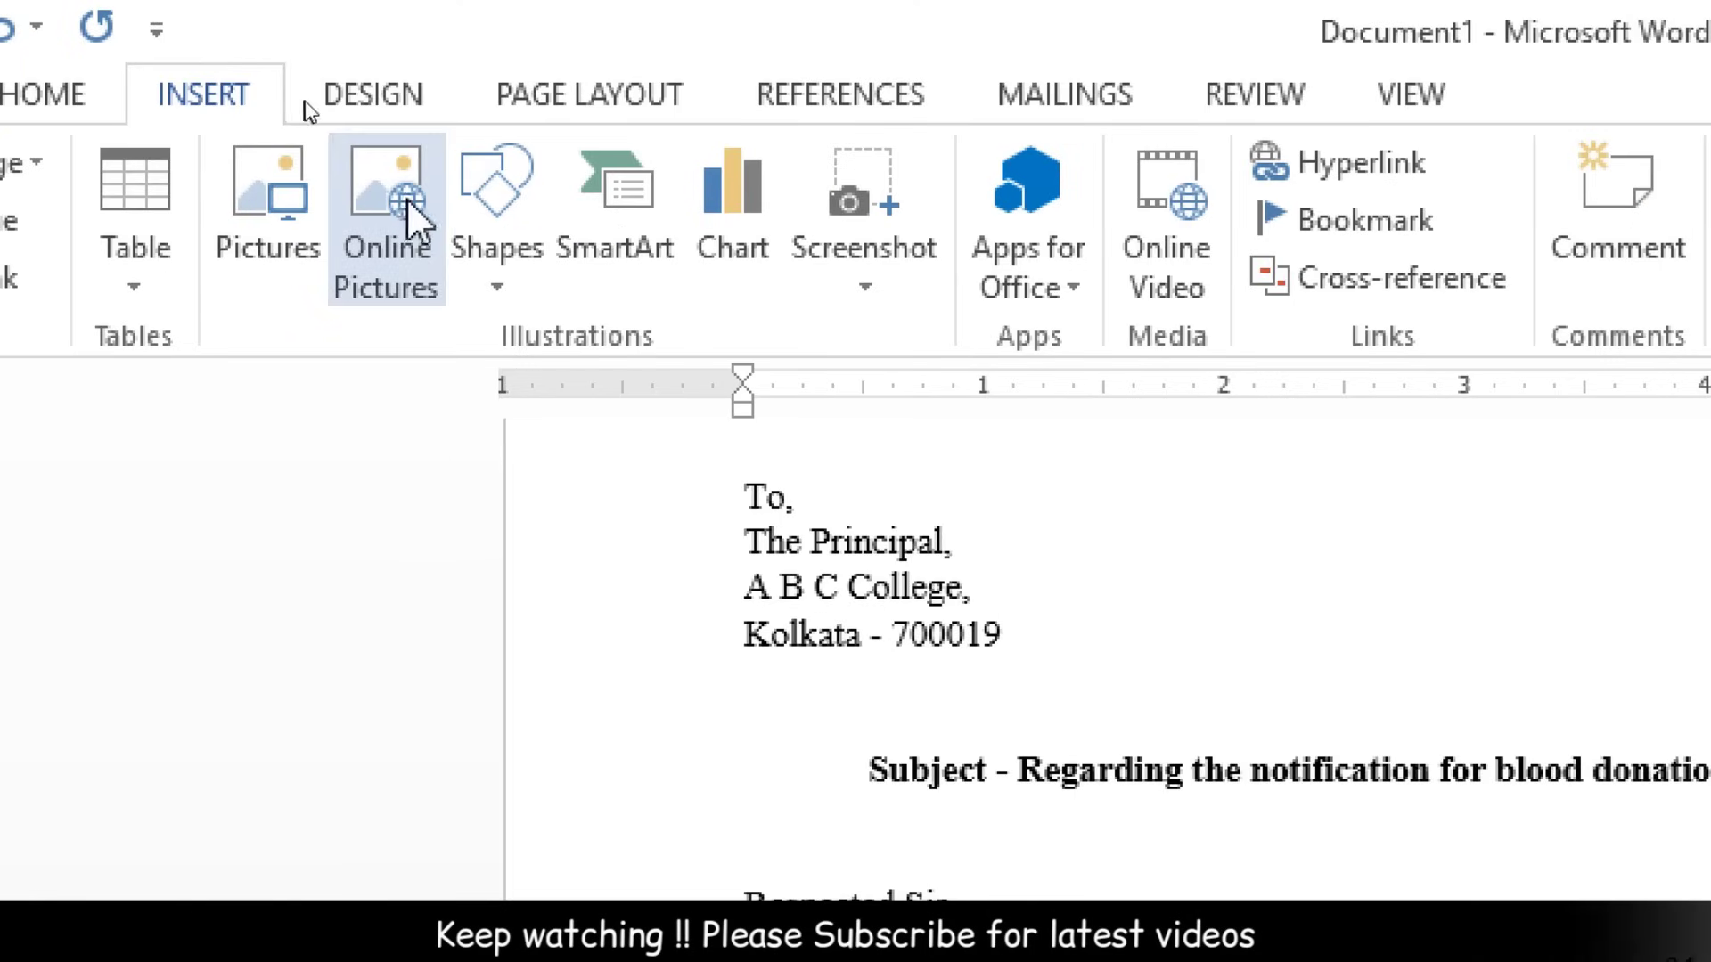
left_click(515, 233)
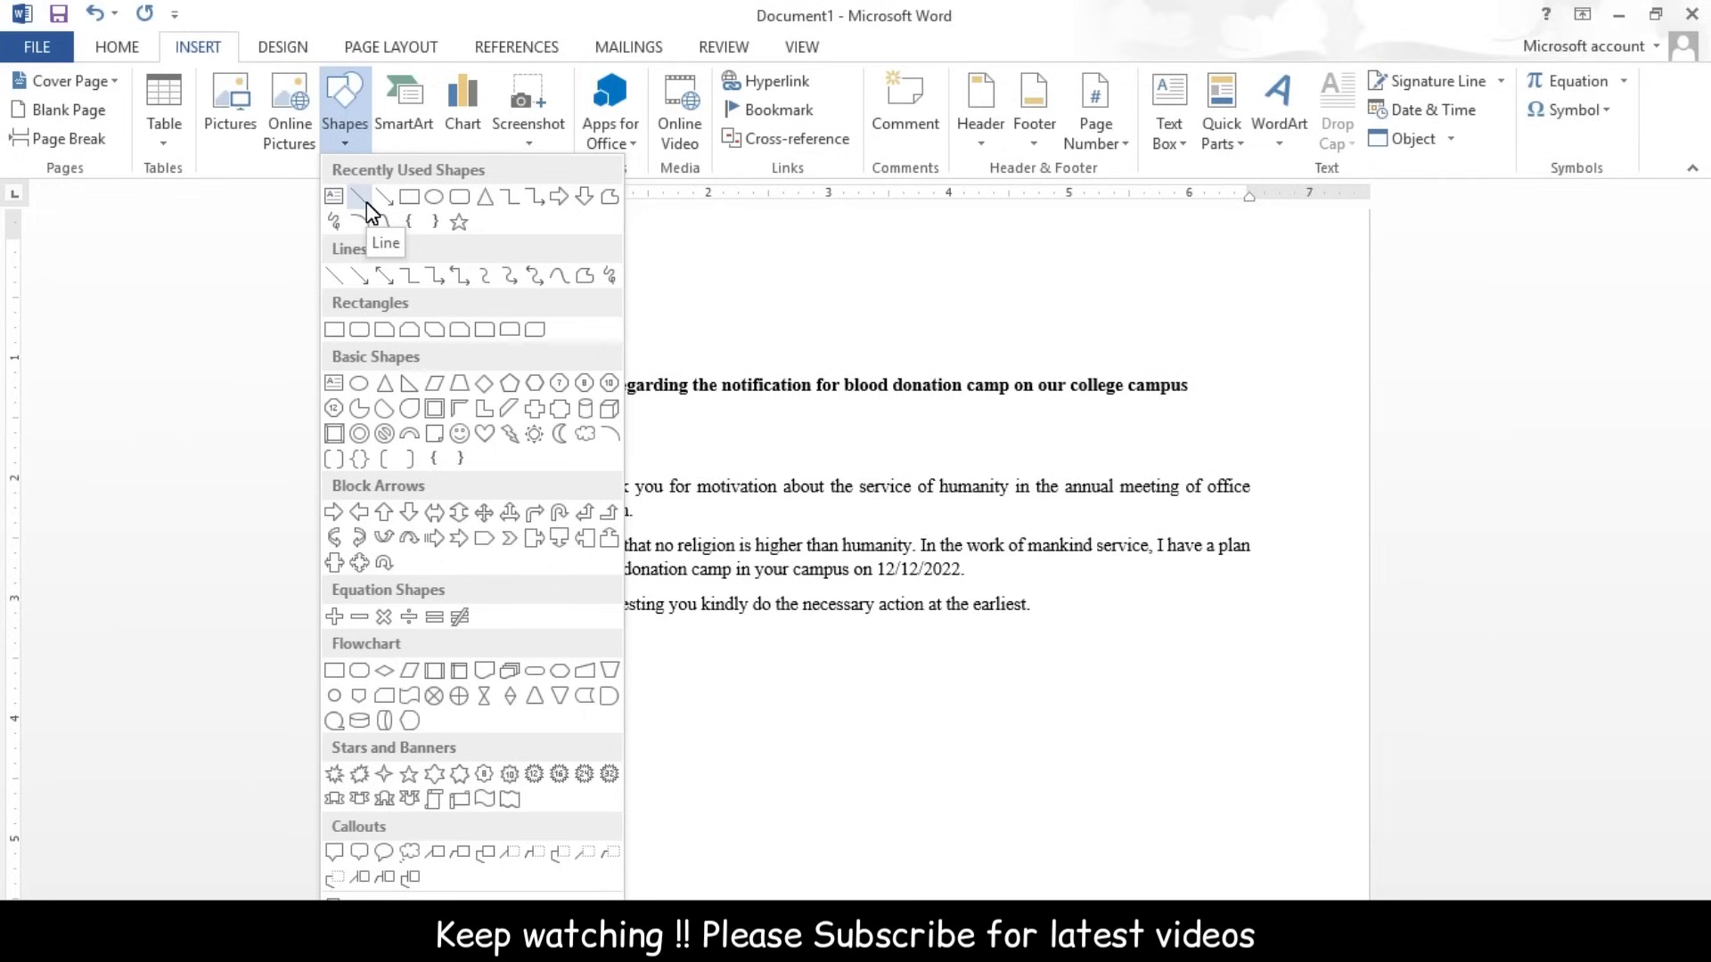
left_click(534, 399)
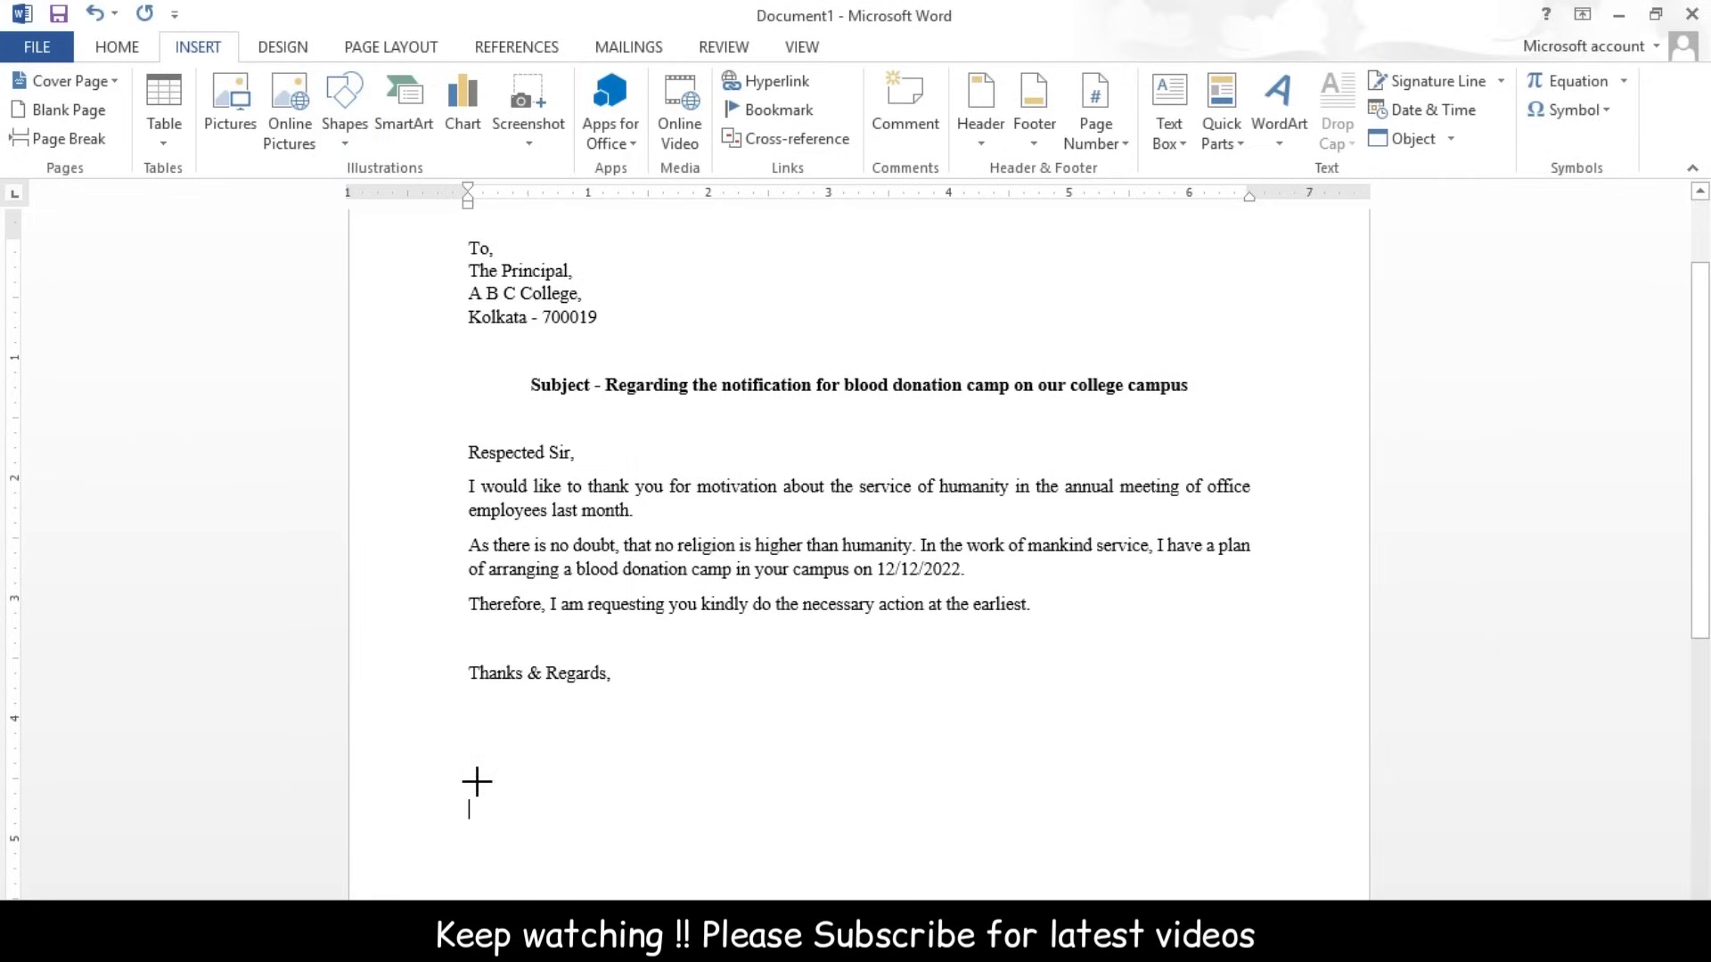
left_click_drag(470, 807, 700, 801)
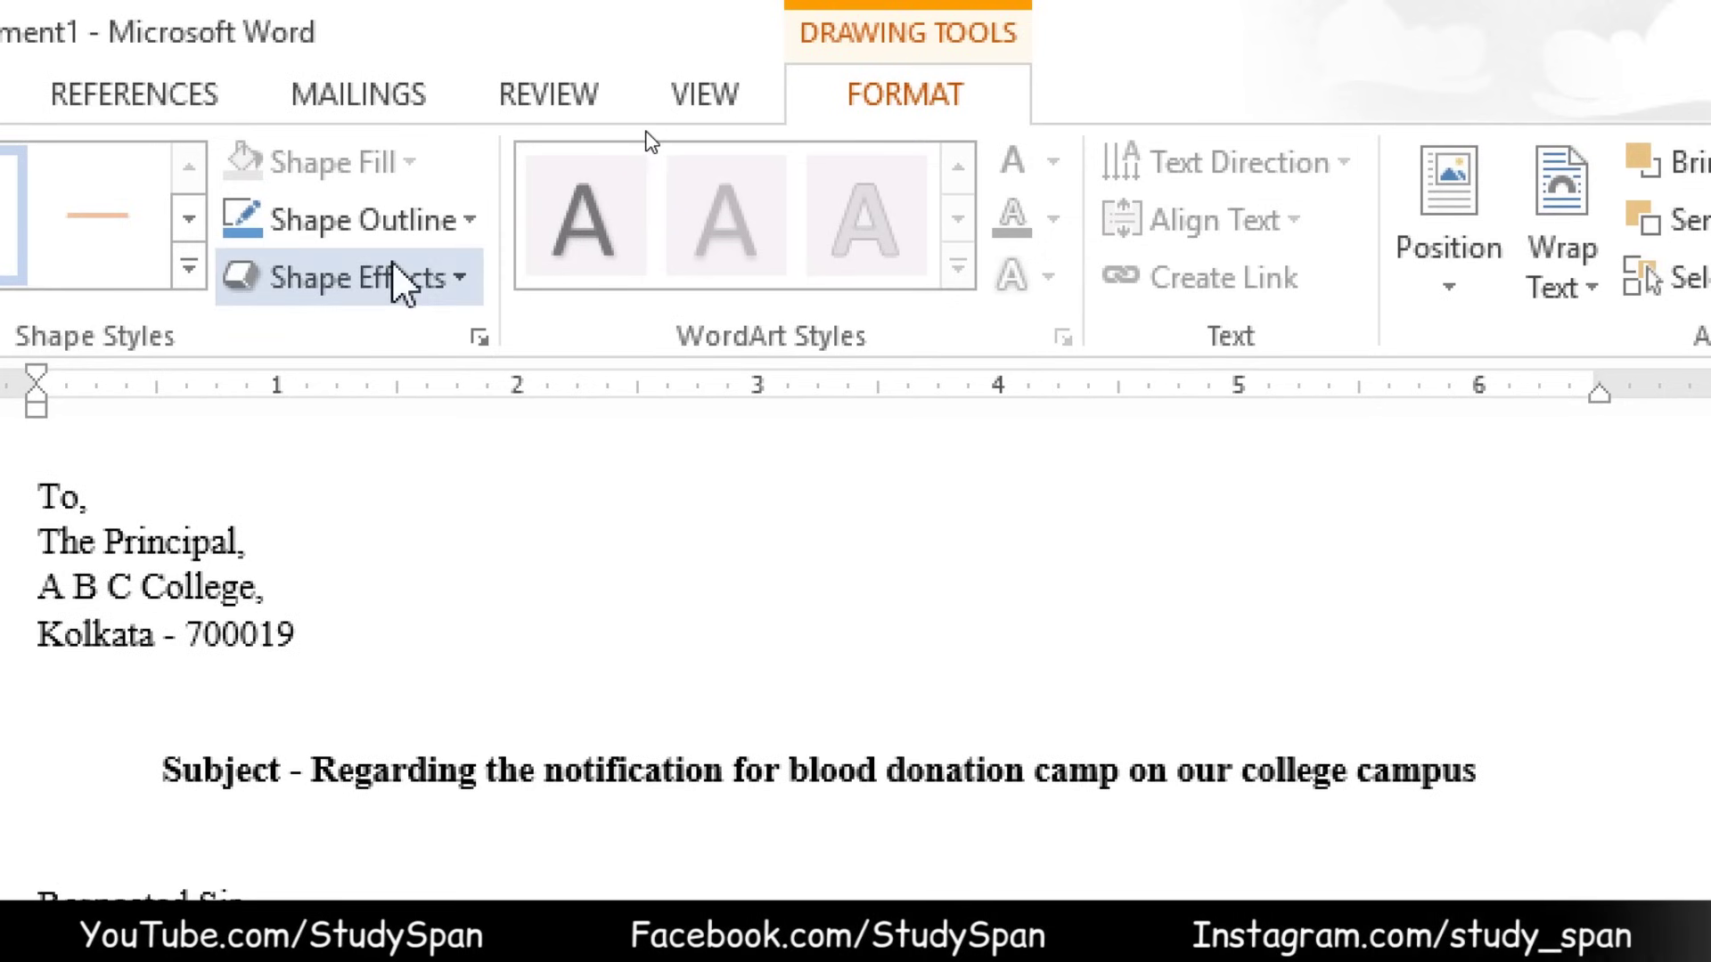
Make the signature line's outline black.
left_click(459, 224)
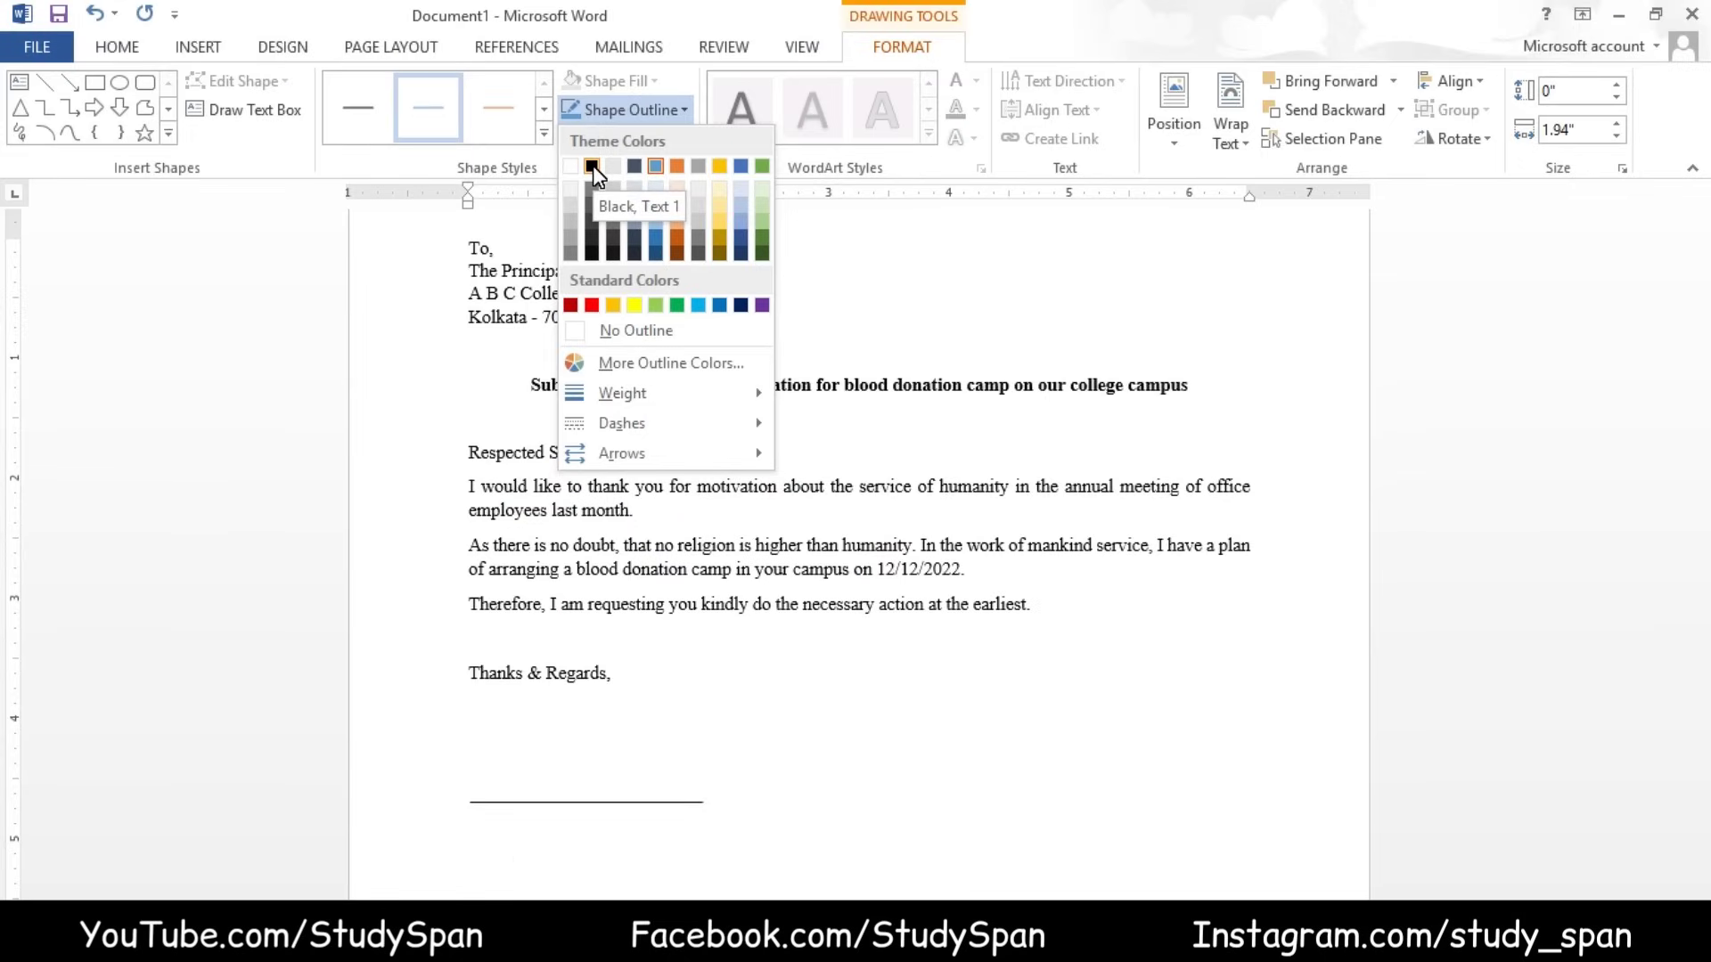
left_click(592, 167)
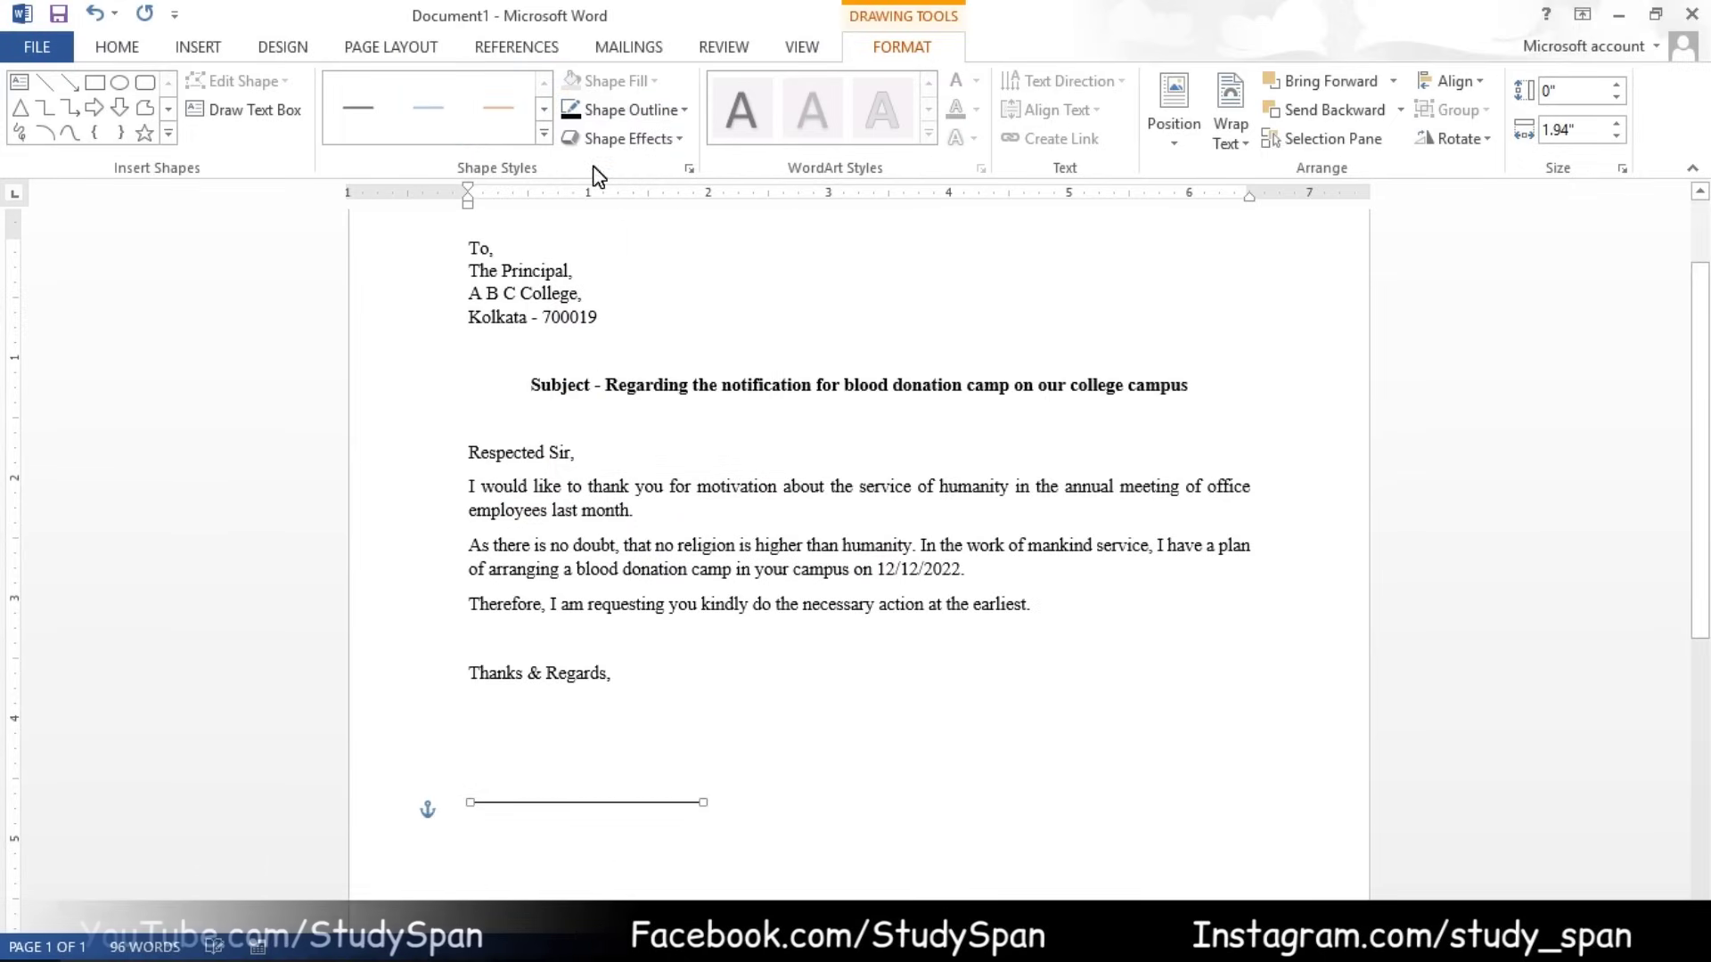
left_click(509, 831)
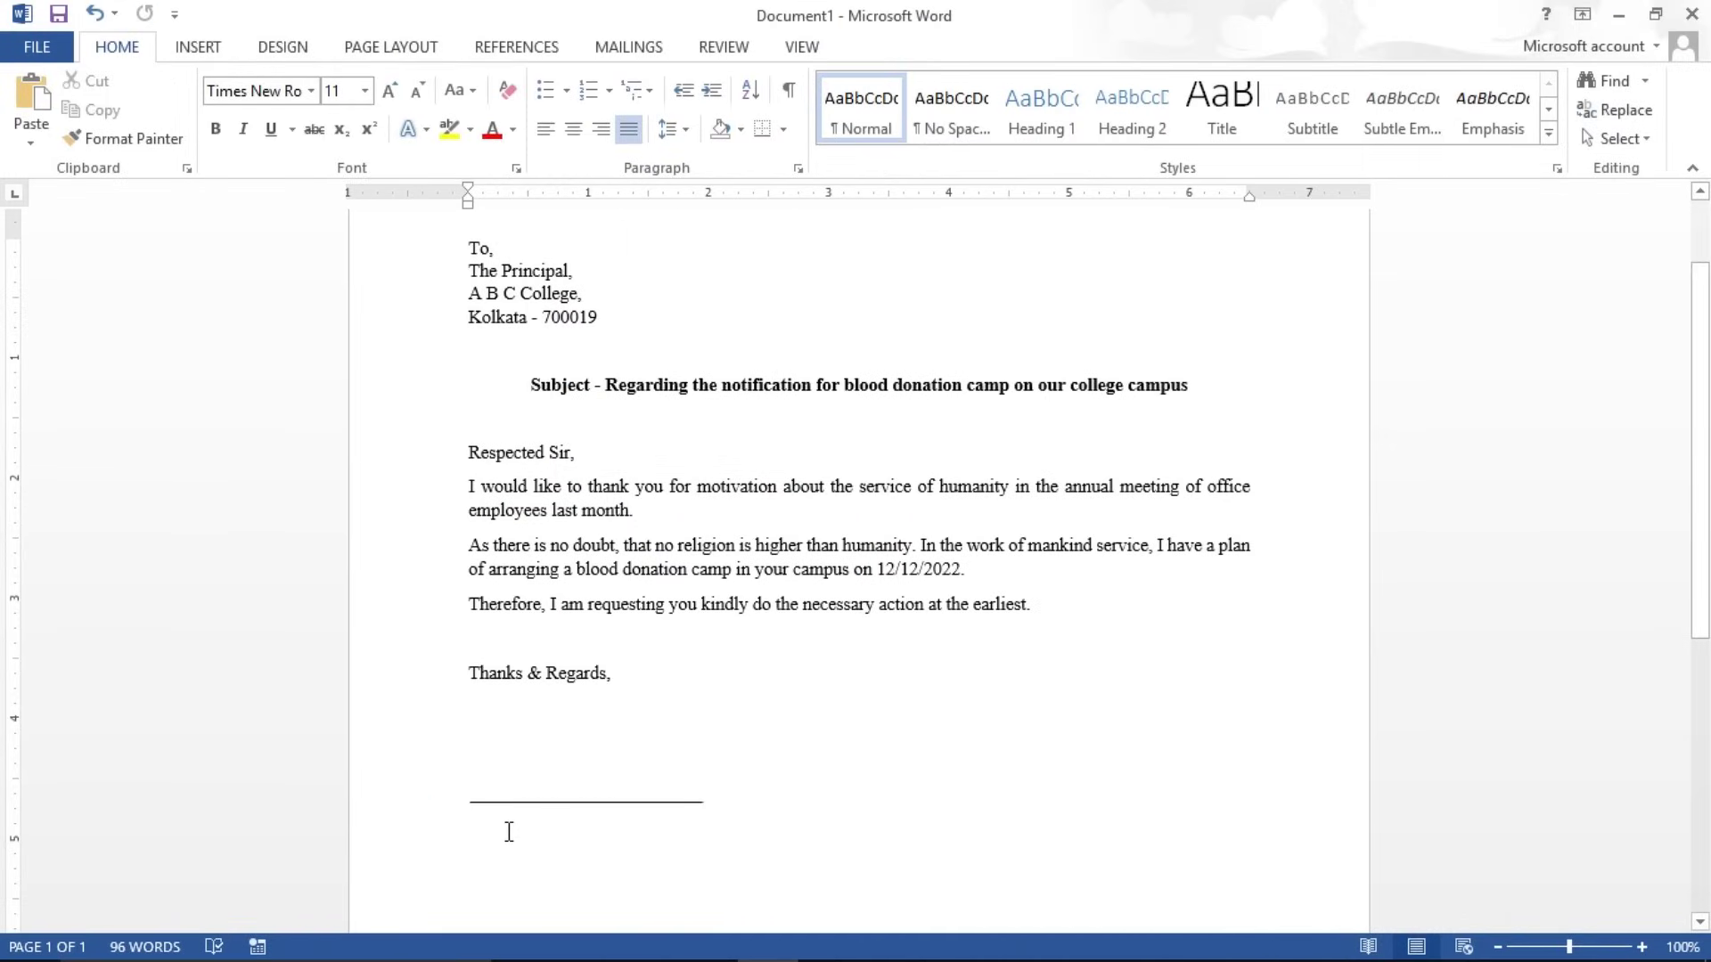
Type the signer's name at the line and nudge the signature line up and left.
type("Uttam S")
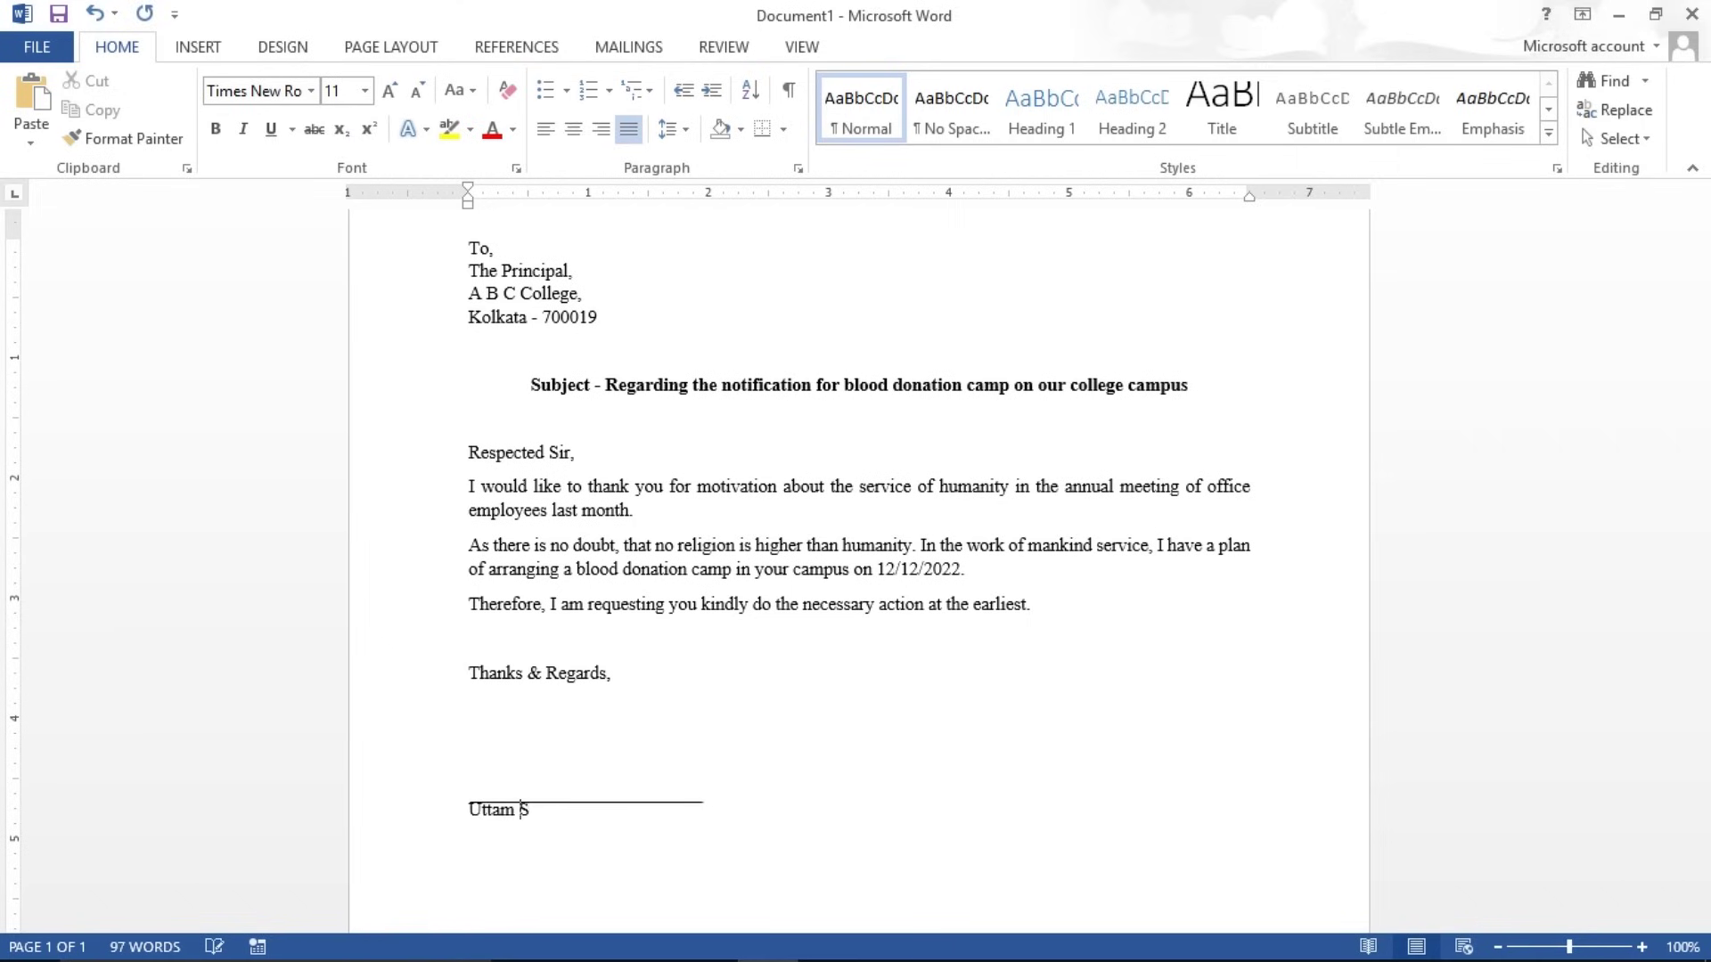
type("utradhar")
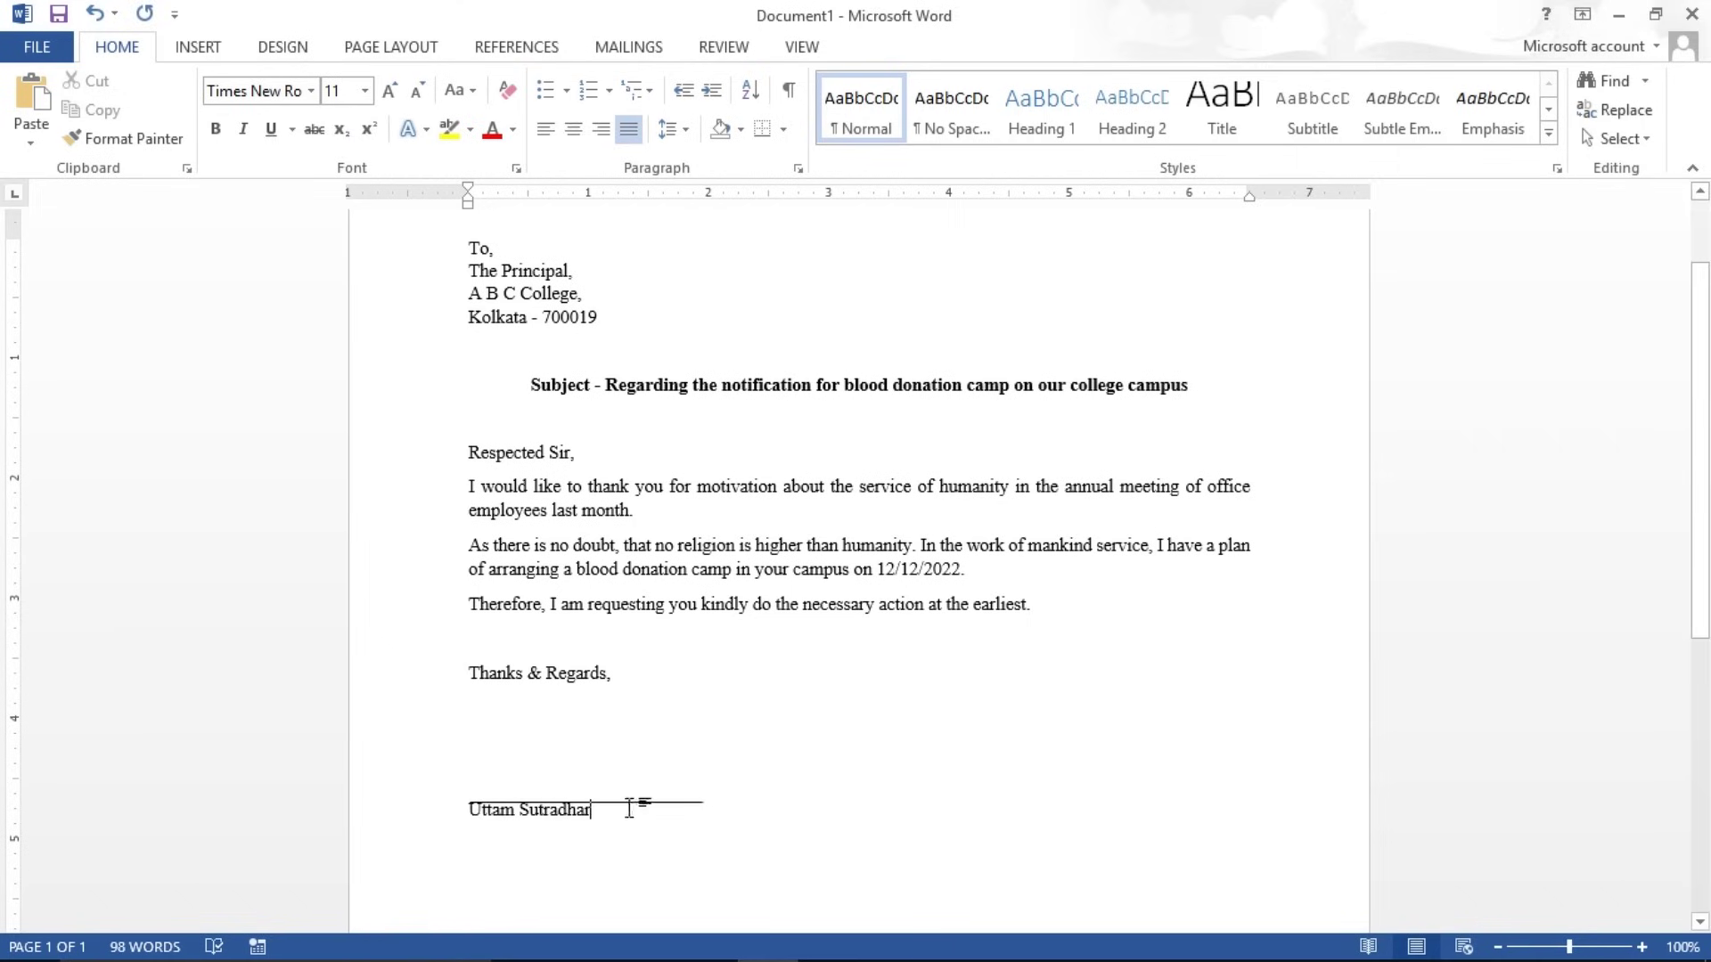
left_click(633, 803)
key("Up")
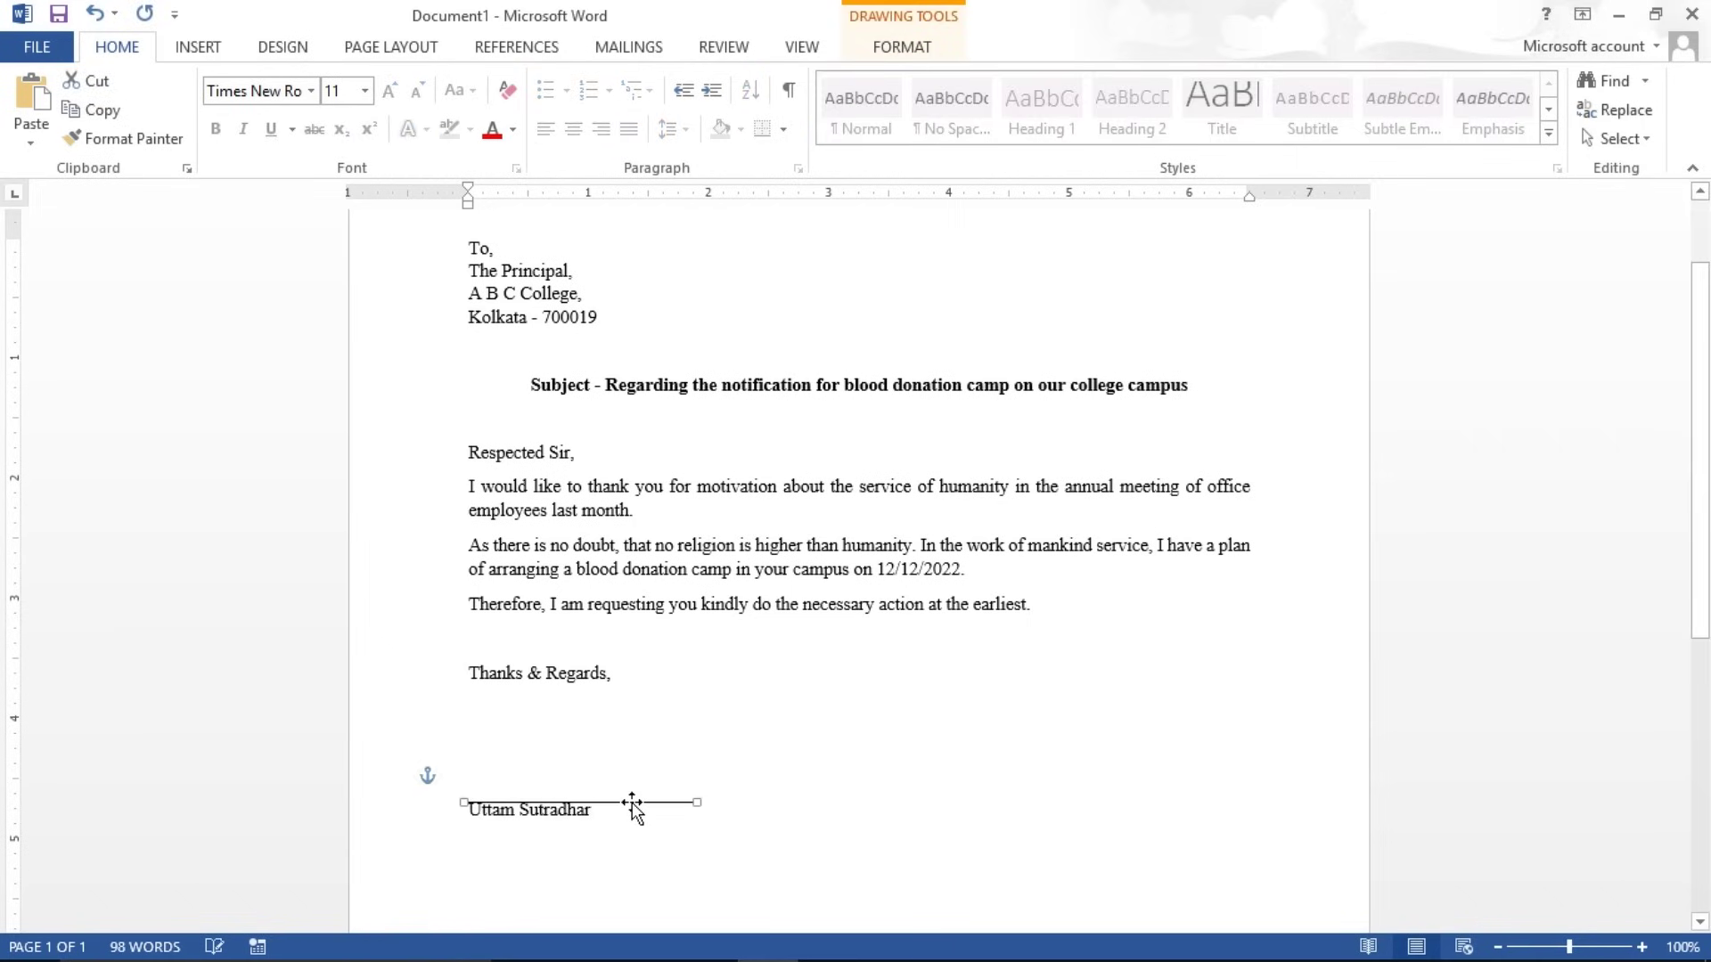
key("Up")
key("Up")
key("Up")
key("Up")
key("Up")
key("Left")
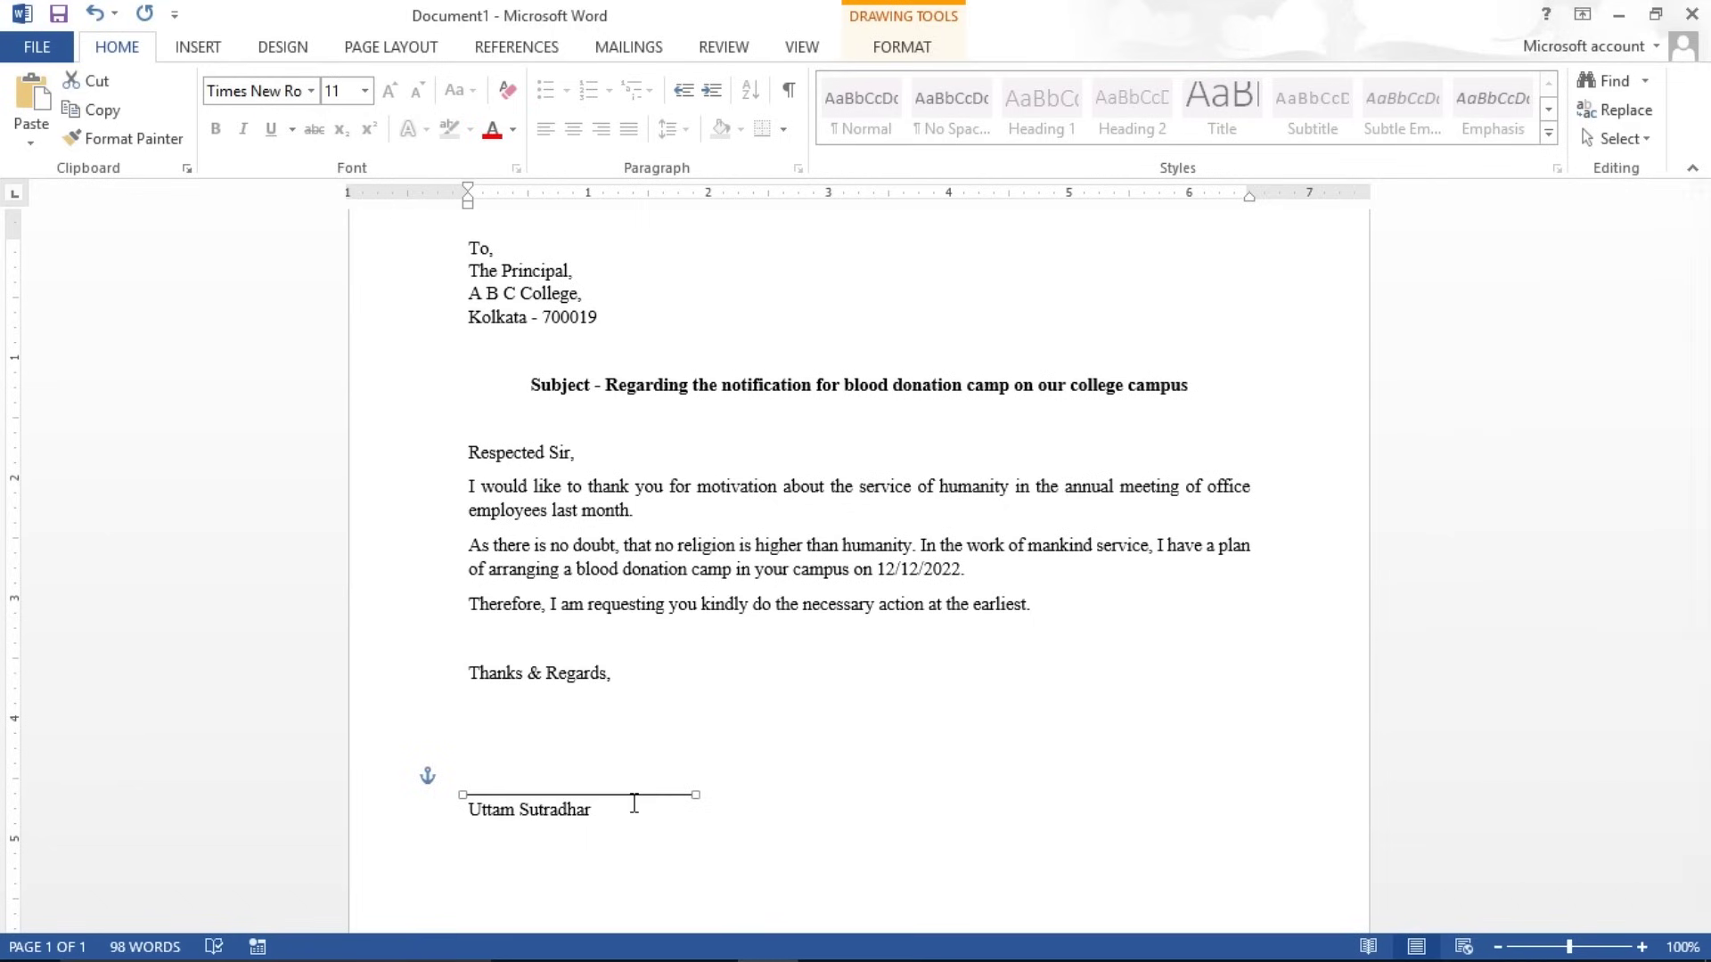
Add 'Senior Software Developer' and 'ABC Info Com Pvt. Ltd' beneath the name.
key("Escape")
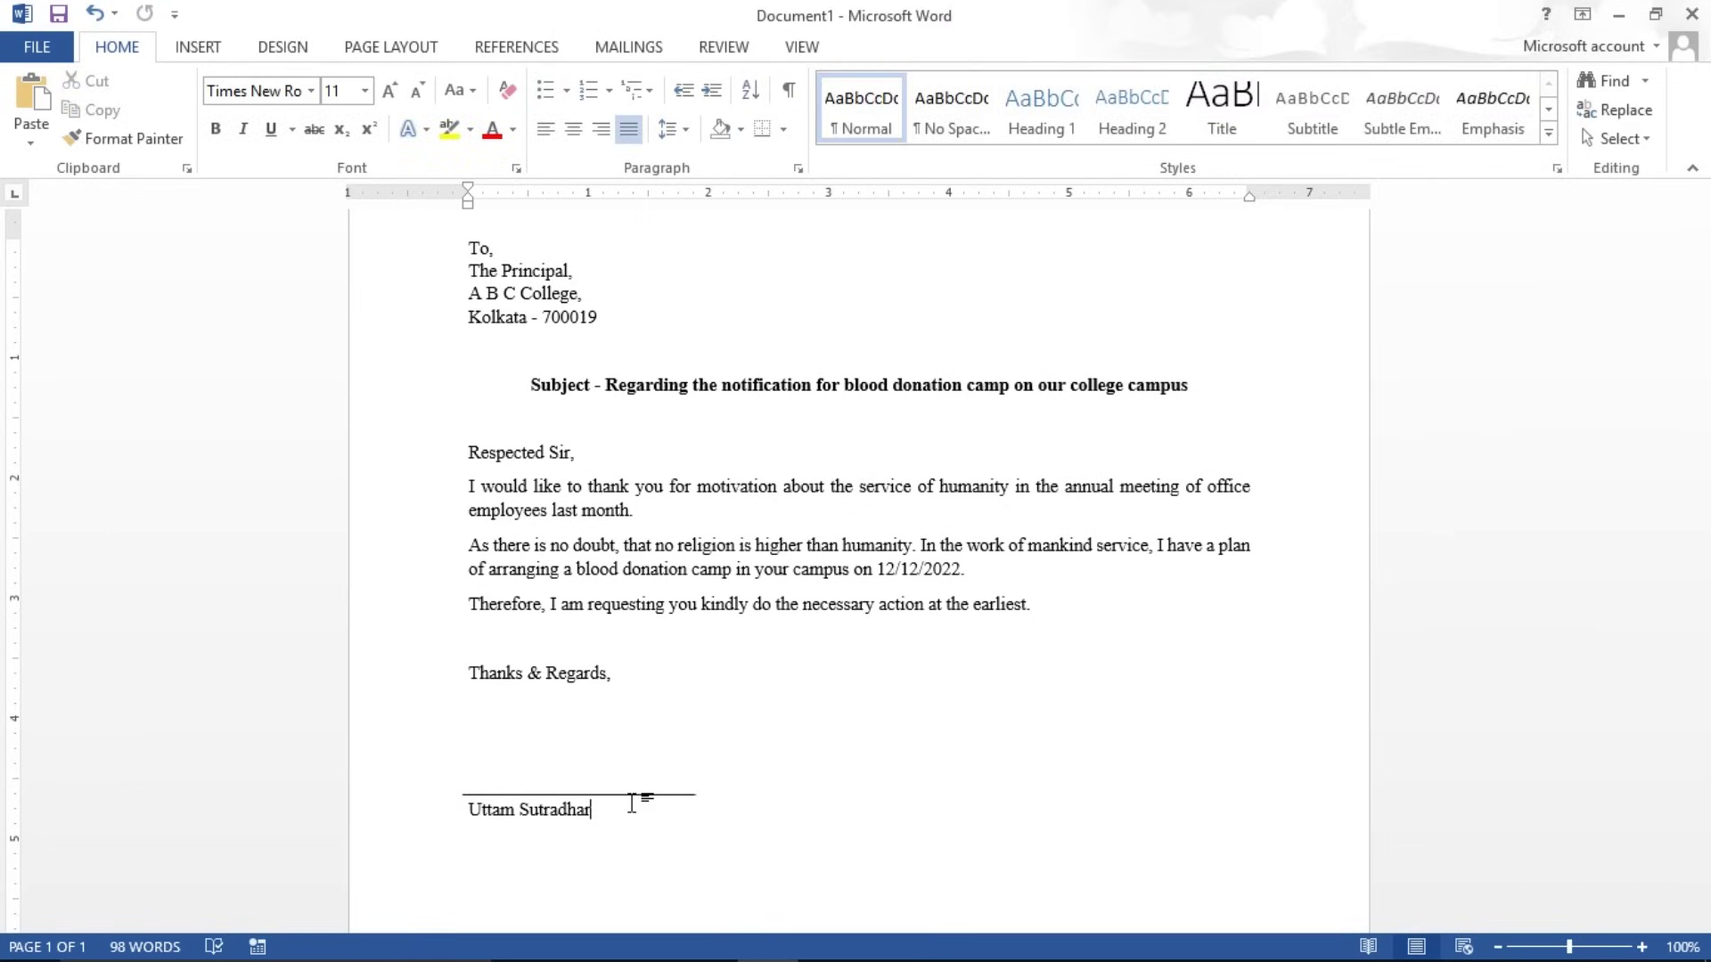
type("Senior ")
type("Software De")
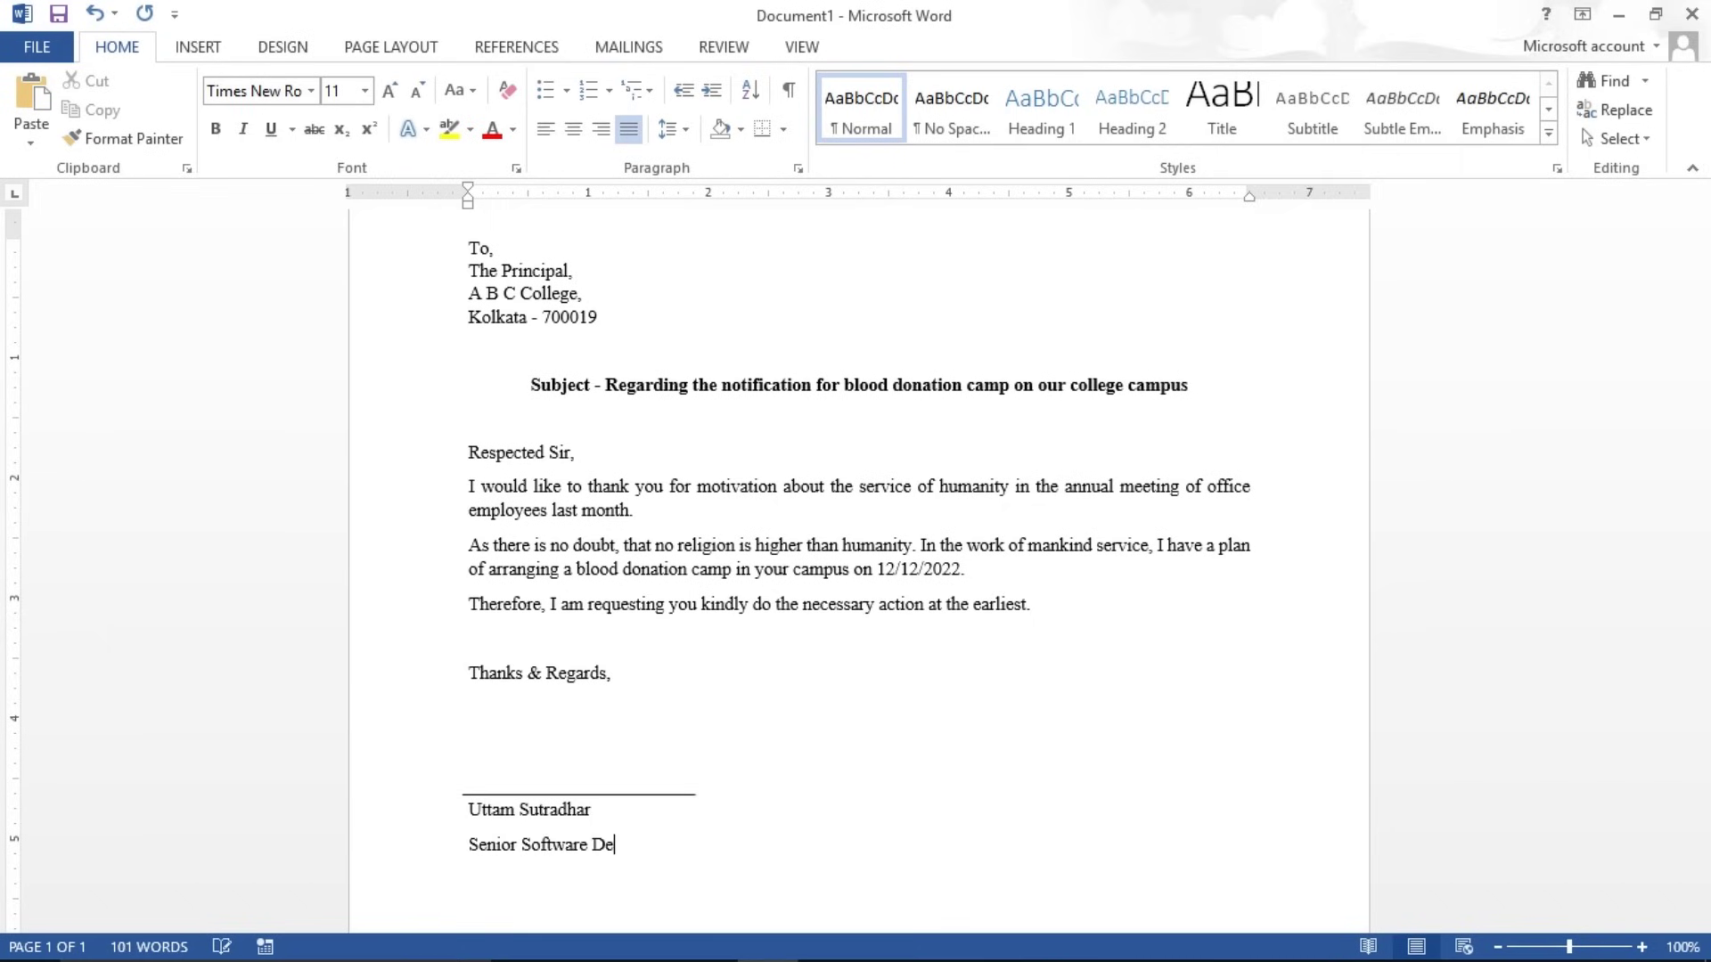
type("veloper ")
type("A")
type("BC Info Com P")
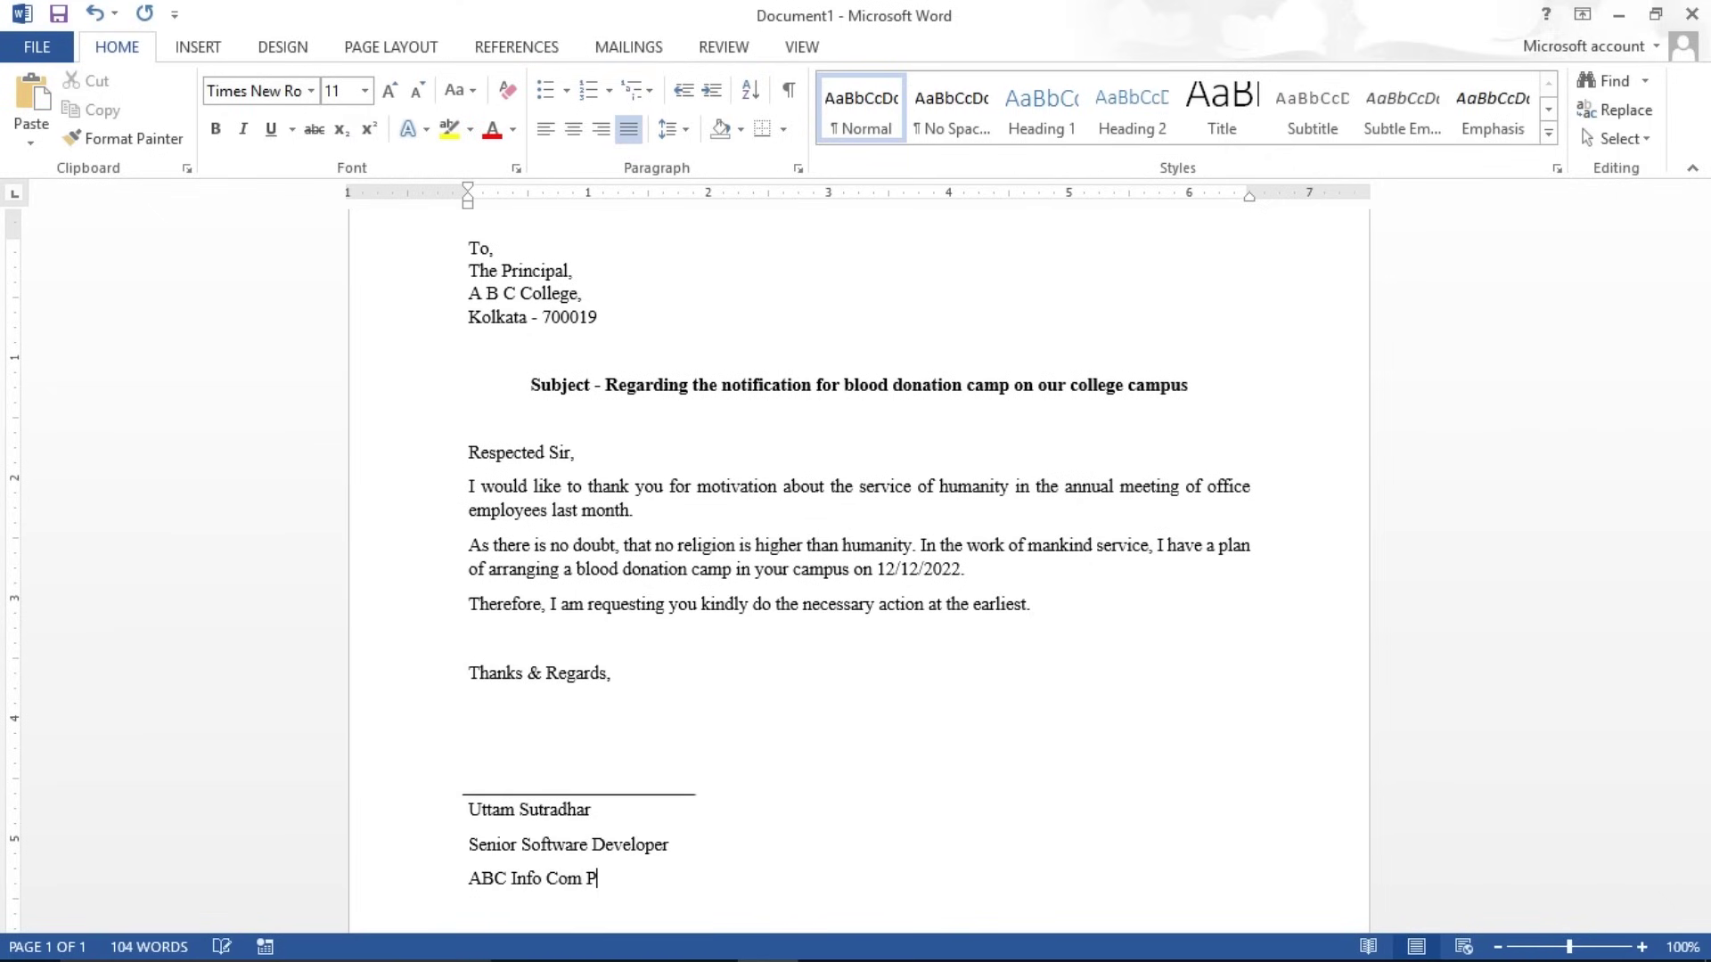
type("vt. Ltd")
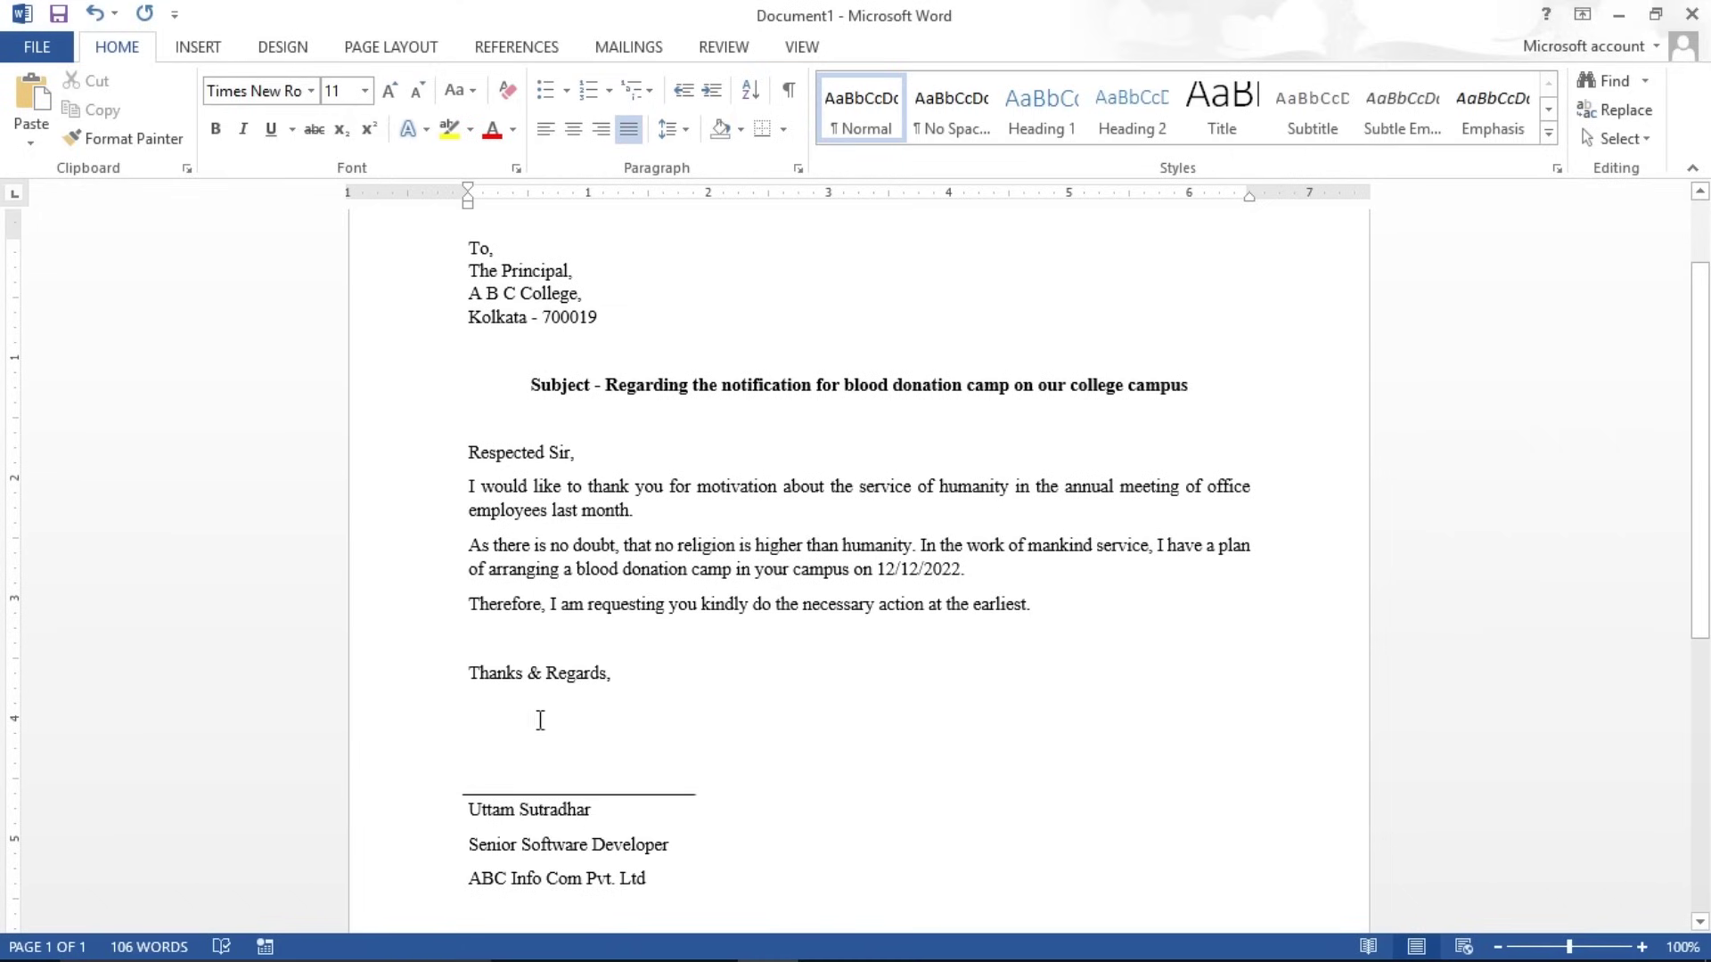
left_click(495, 718)
Insert the 'Sign' picture from the Desktop under 'Thanks & Regards,'.
left_click(196, 50)
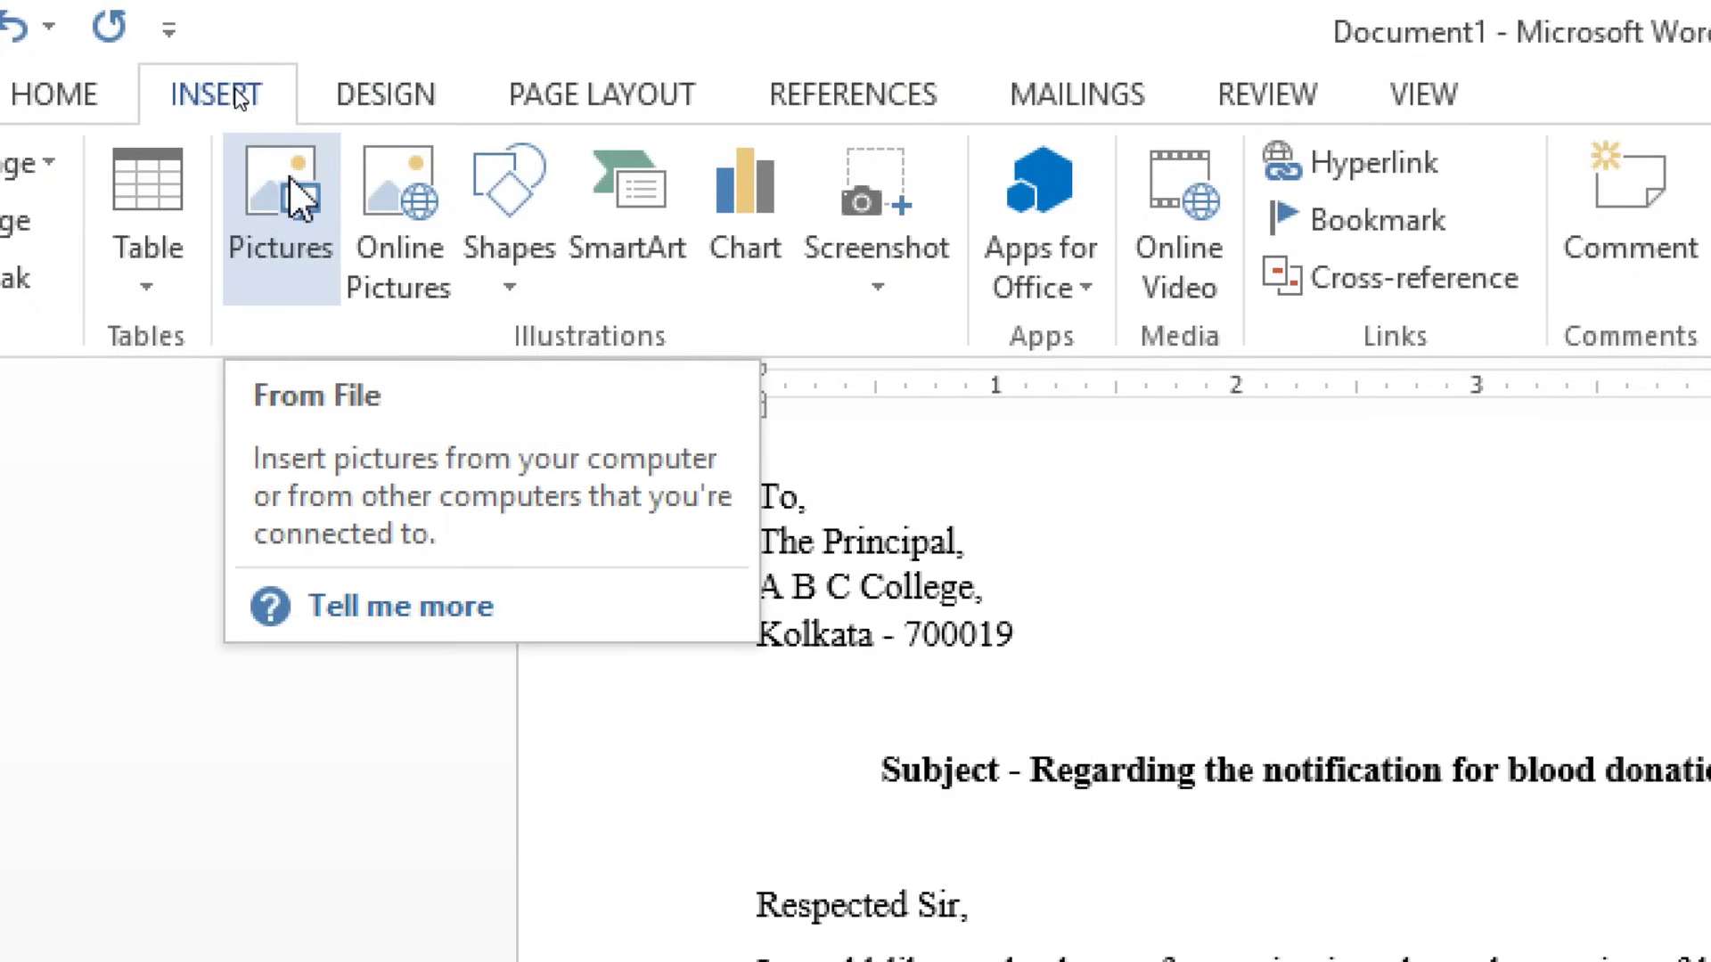
left_click(298, 198)
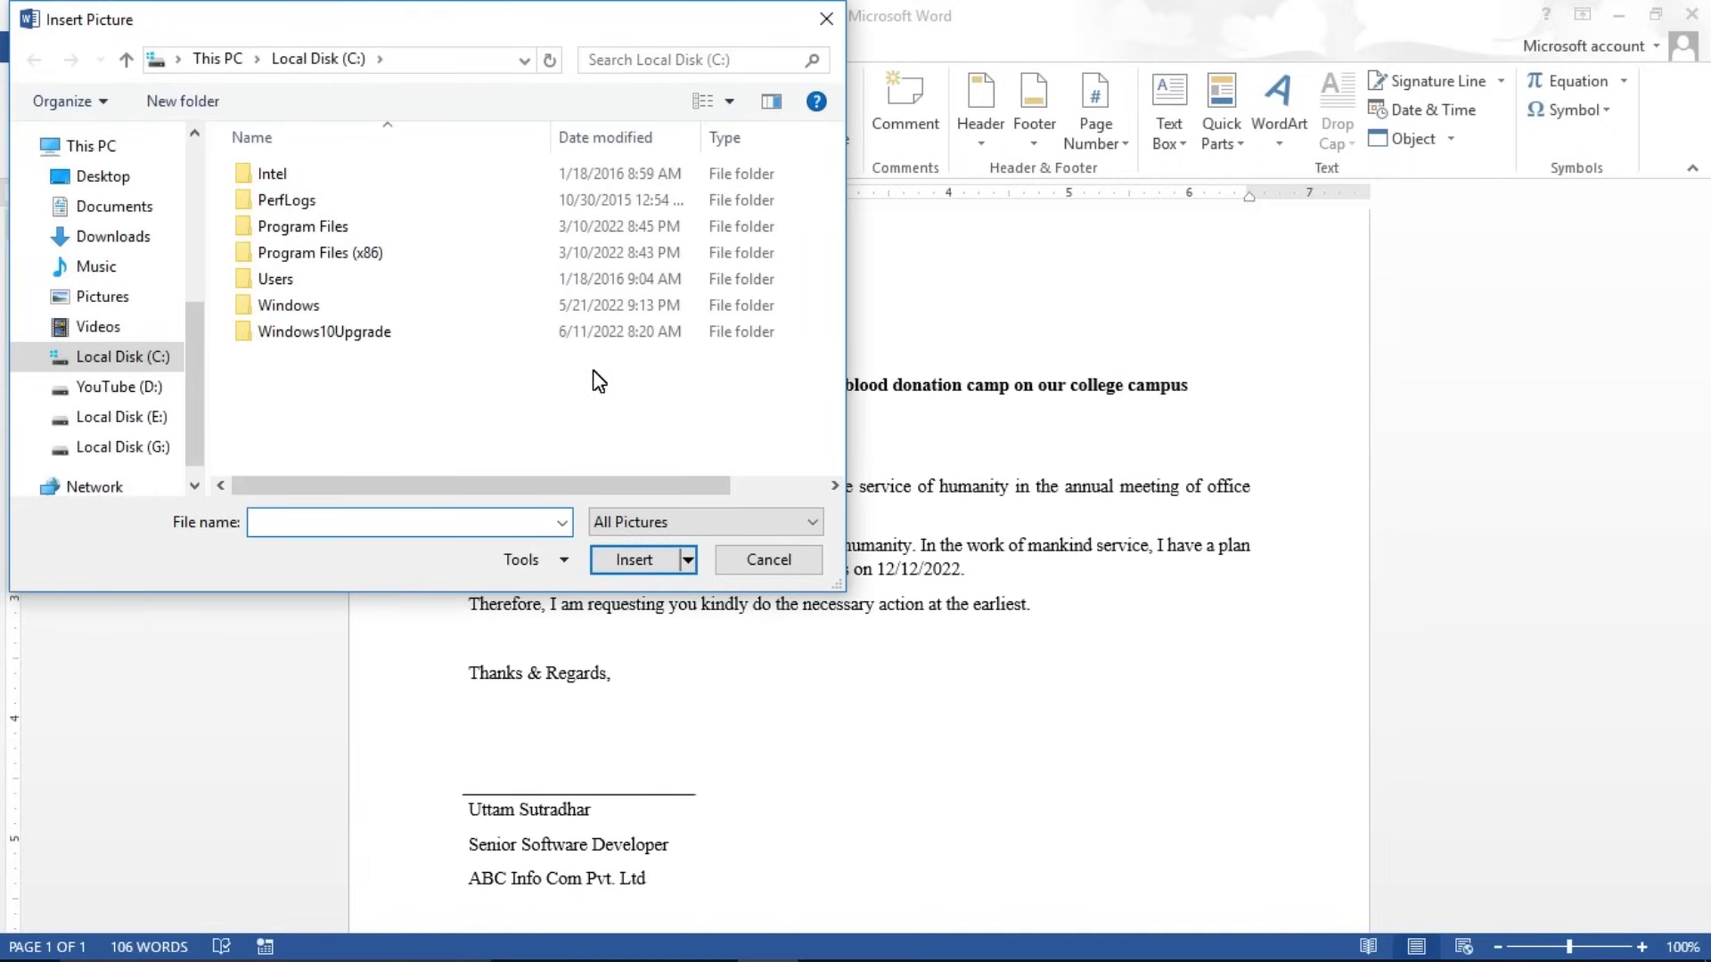
left_click(119, 182)
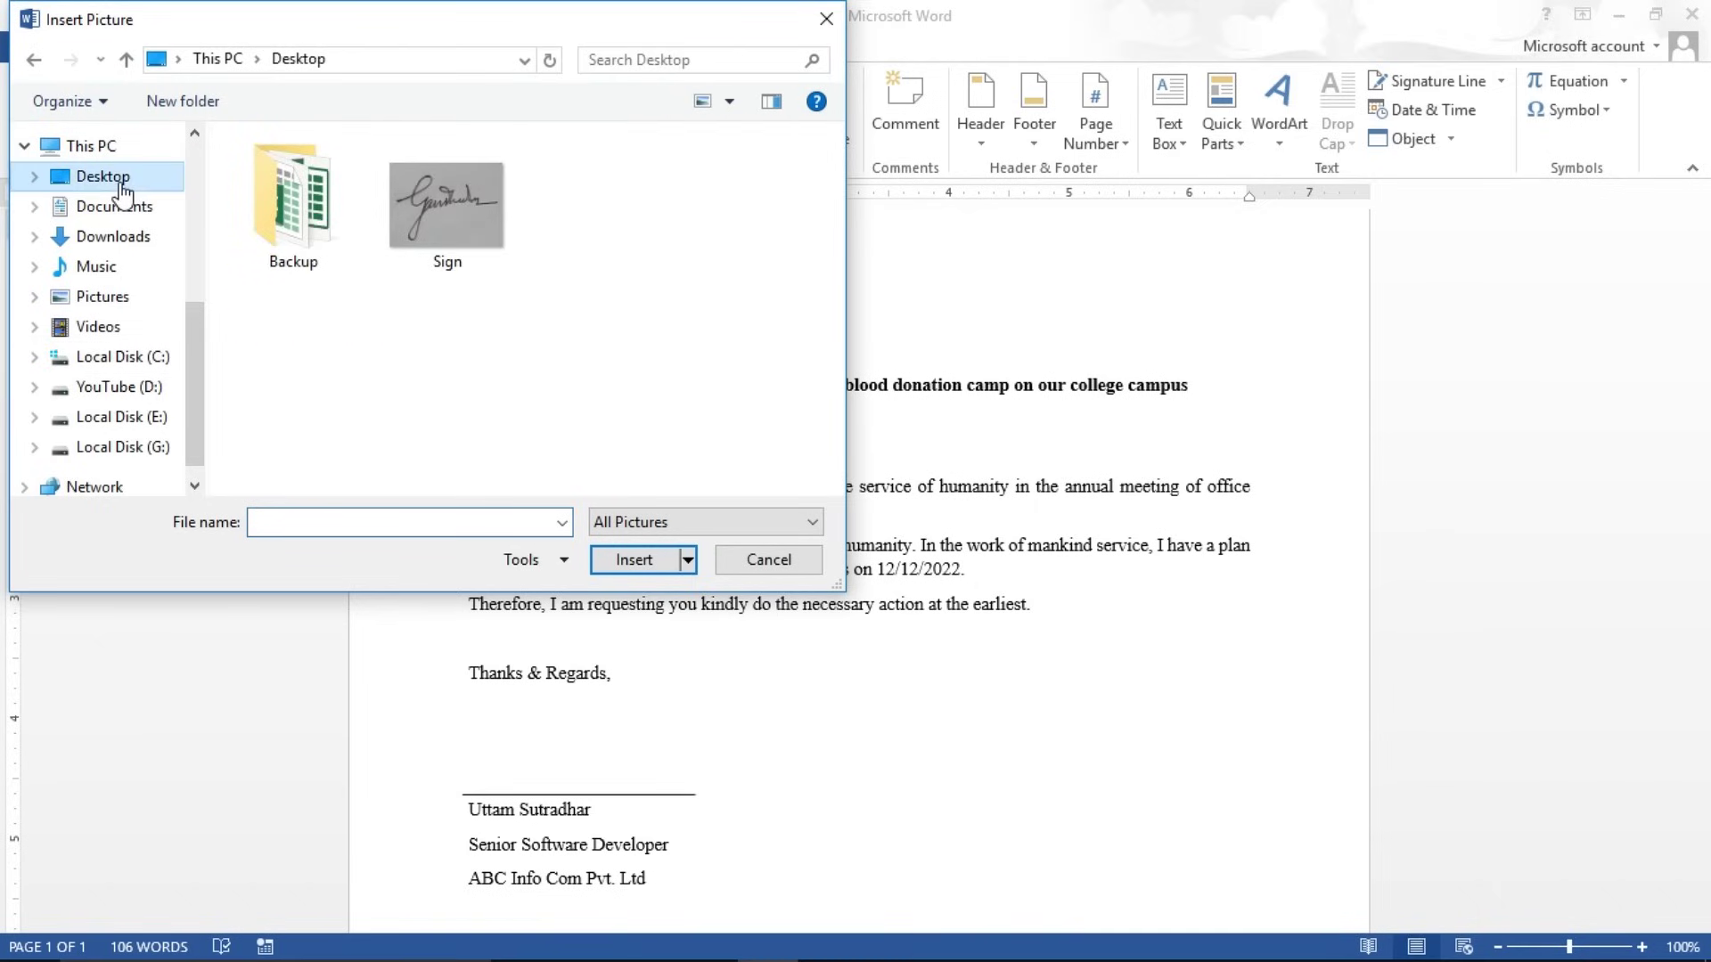
left_click(465, 210)
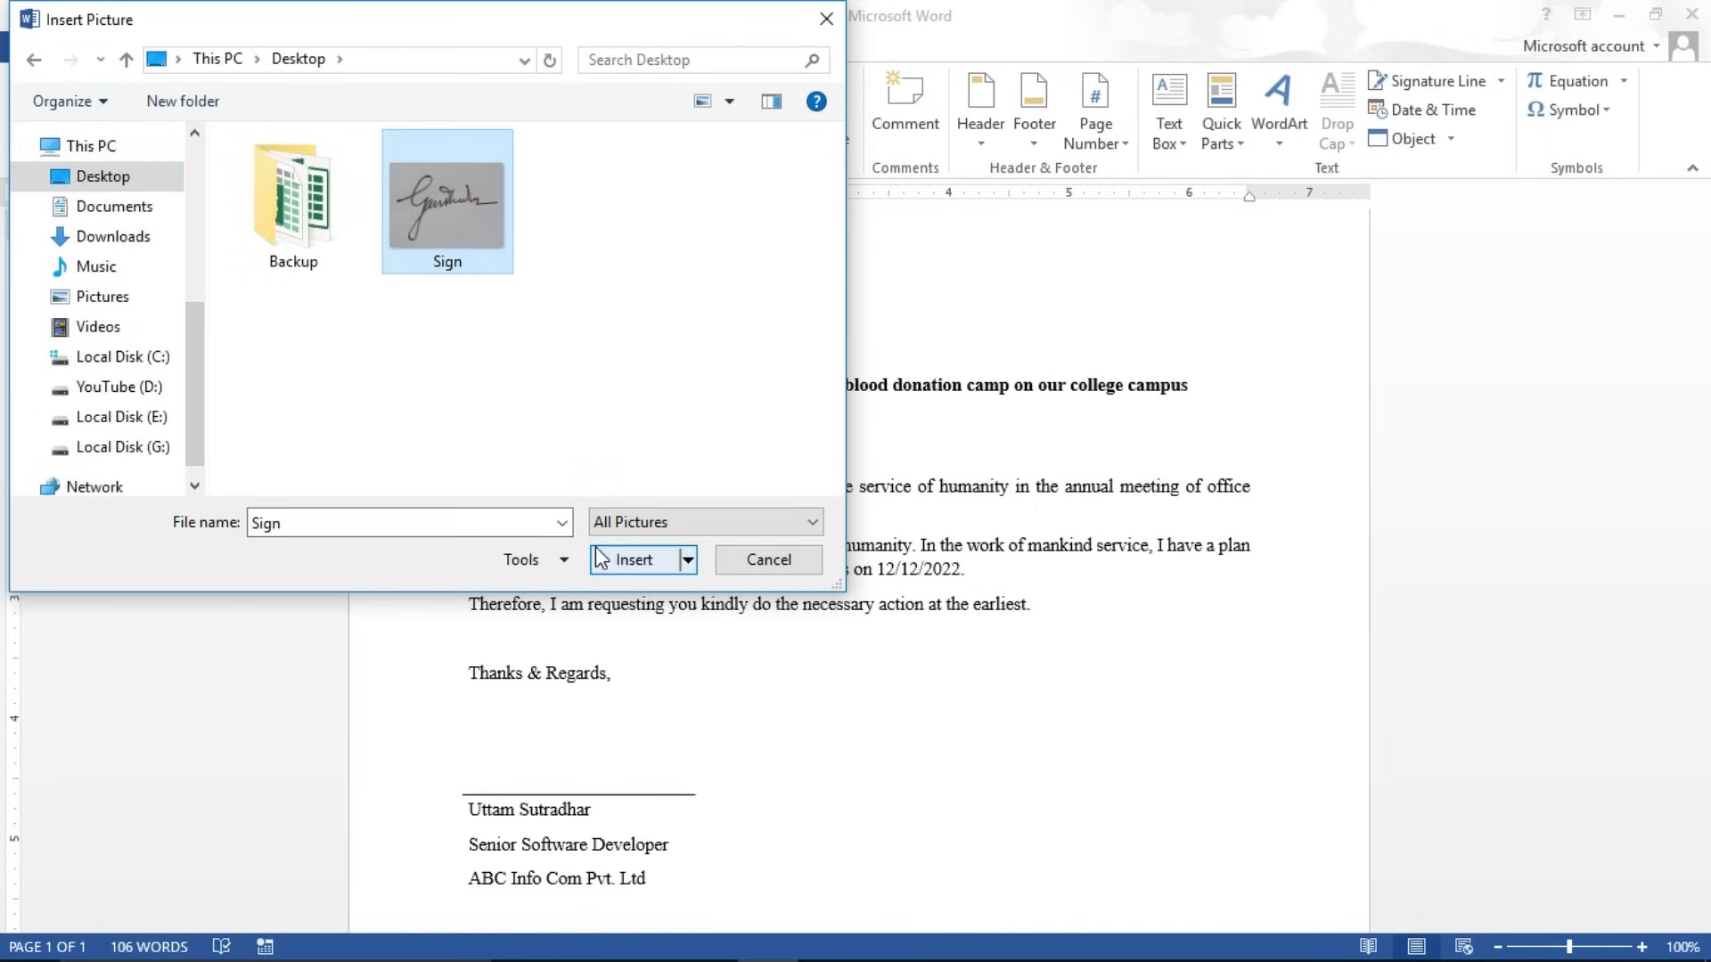
left_click(627, 556)
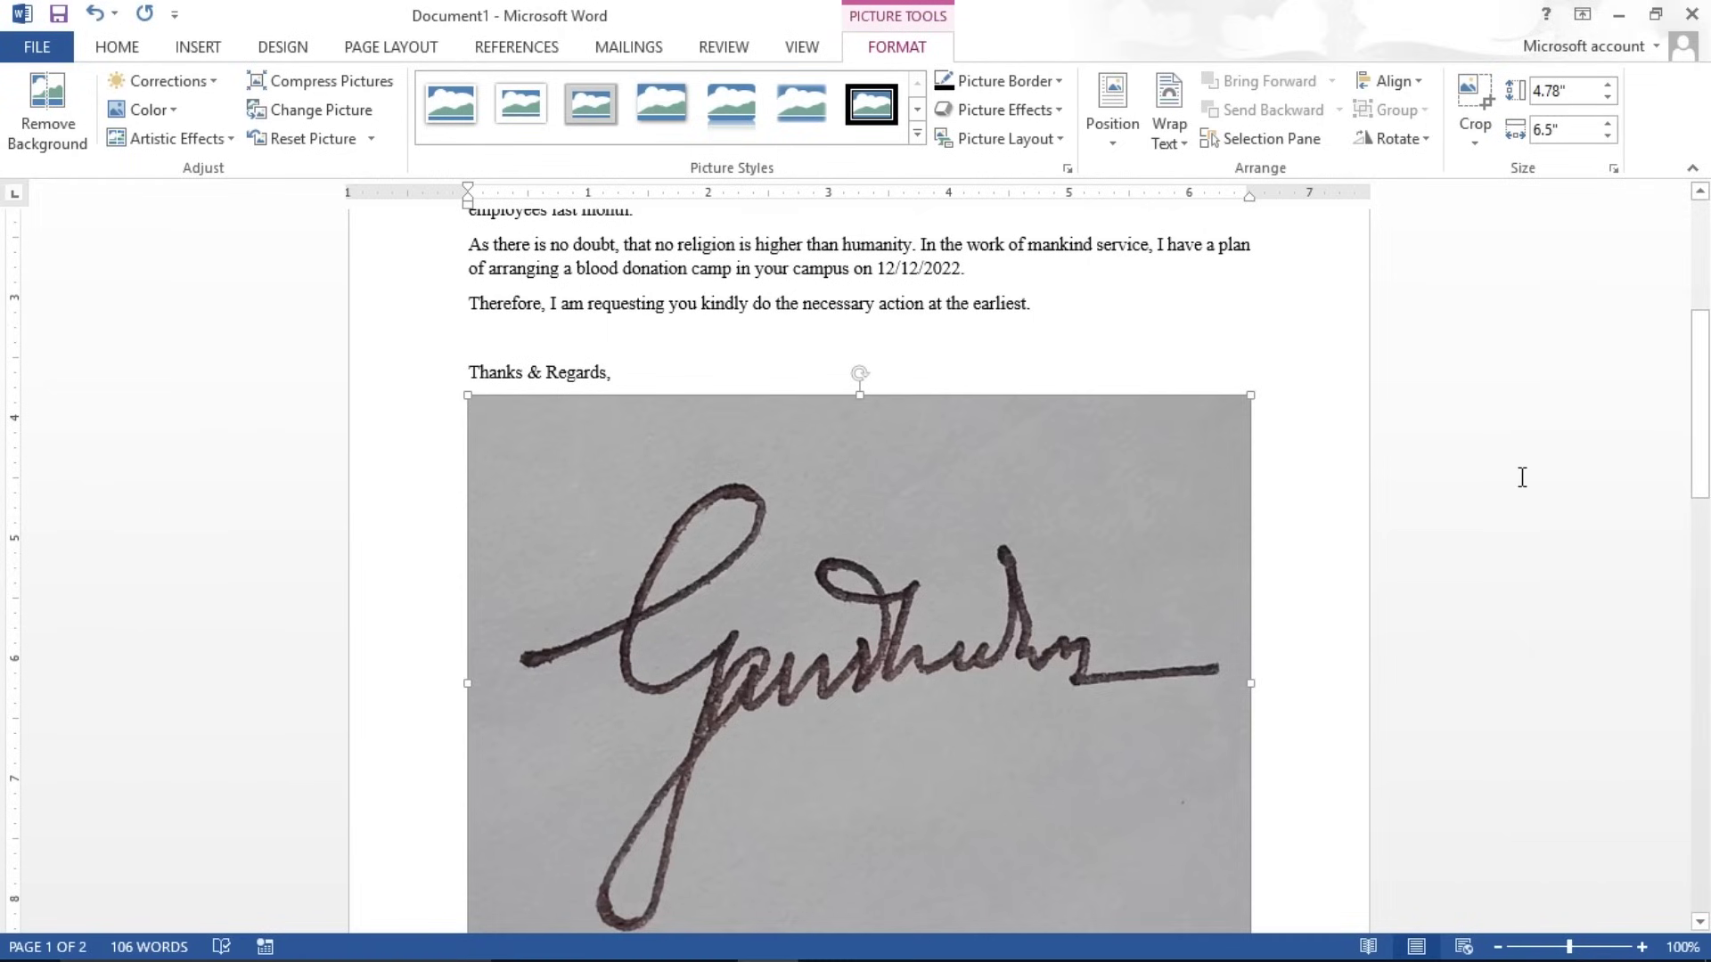
Resize the signature picture from its corner to about 1.3 by 0.96 inches.
left_click_drag(1706, 393, 1705, 478)
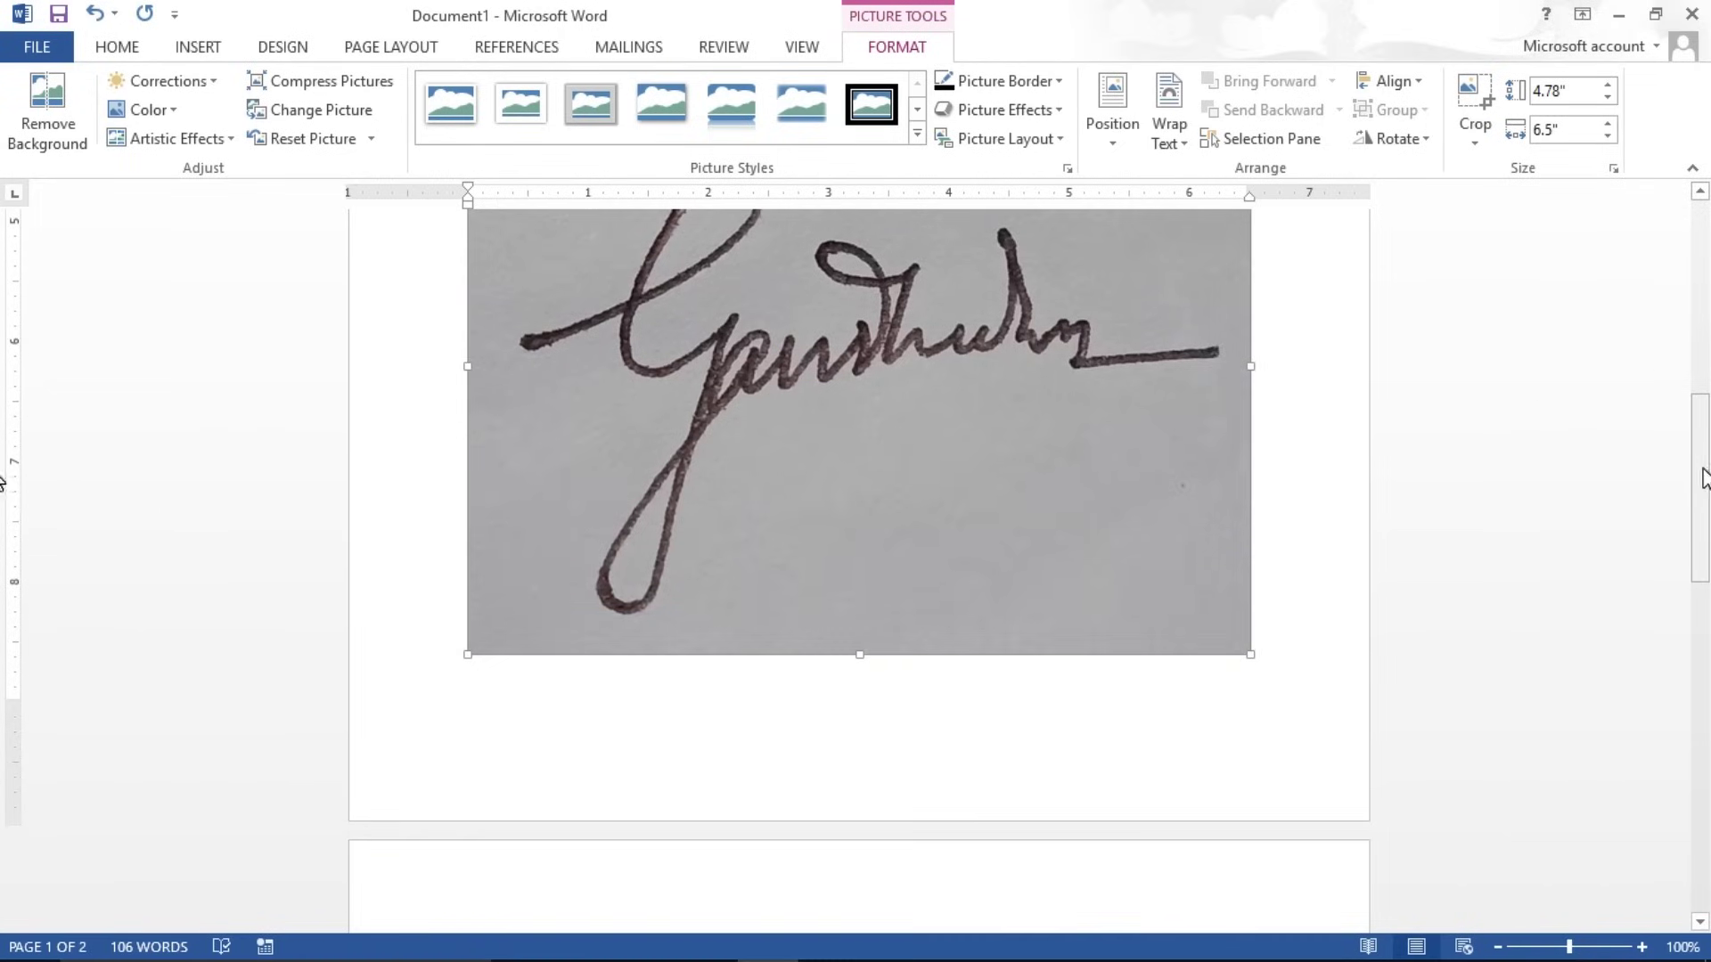
left_click_drag(1251, 655, 845, 450)
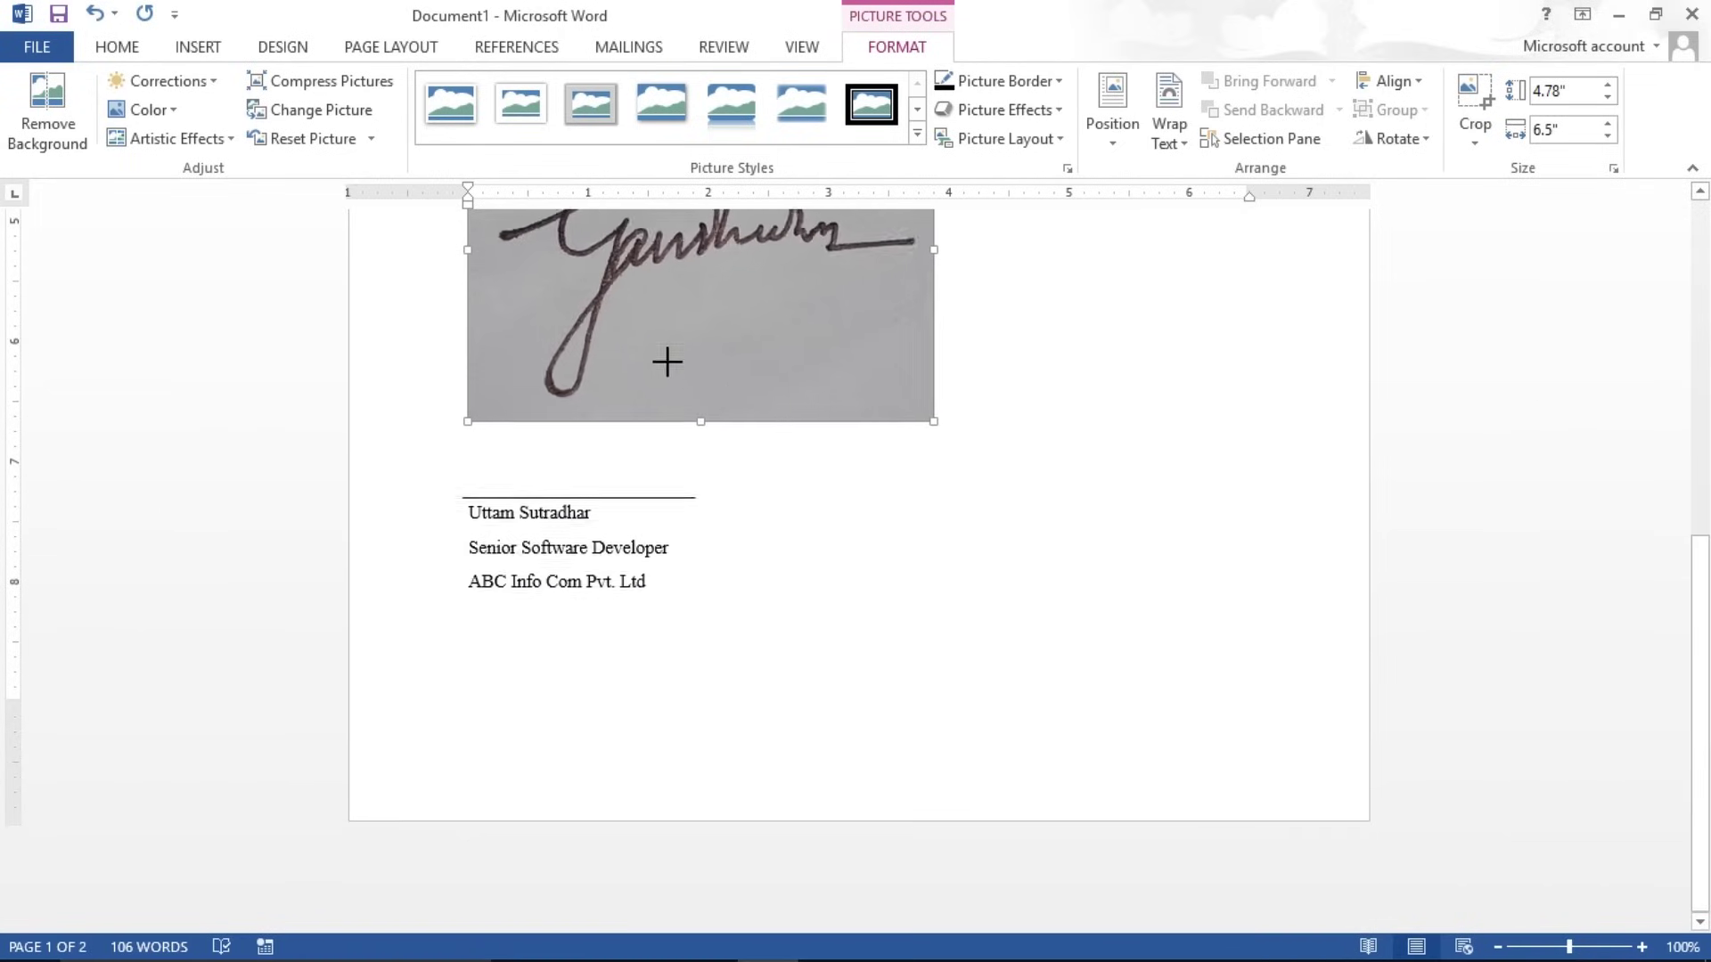
left_click_drag(1699, 581, 1697, 486)
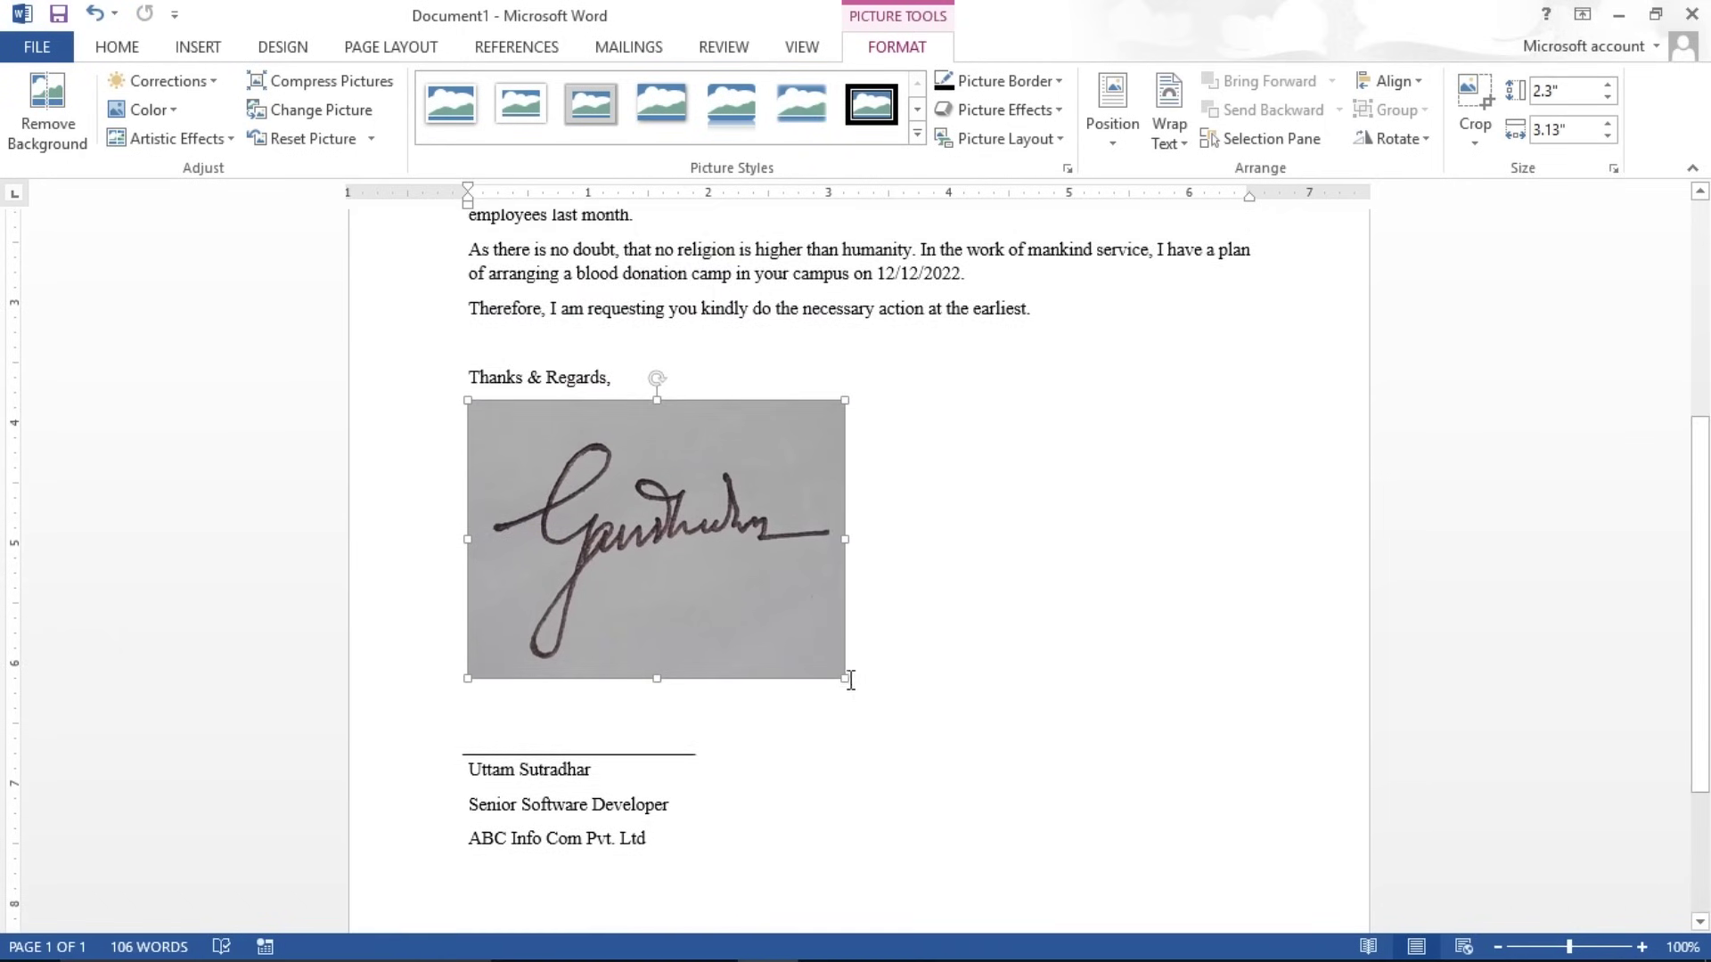
left_click_drag(845, 679, 582, 508)
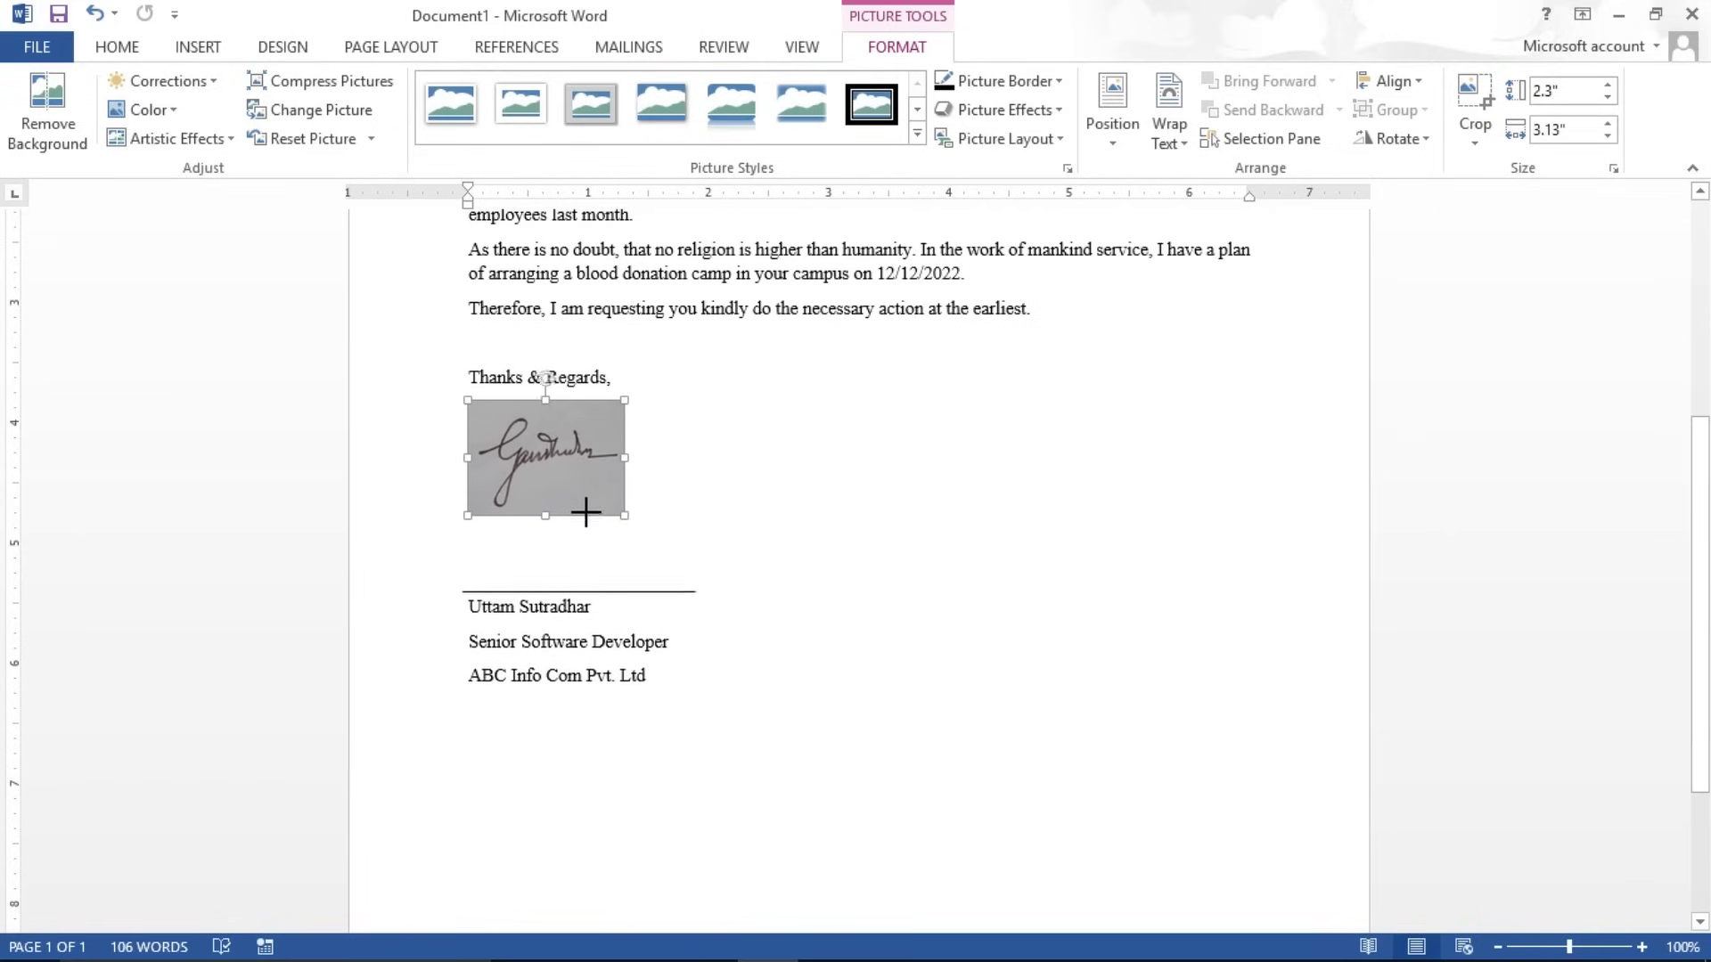
left_click_drag(582, 508, 615, 517)
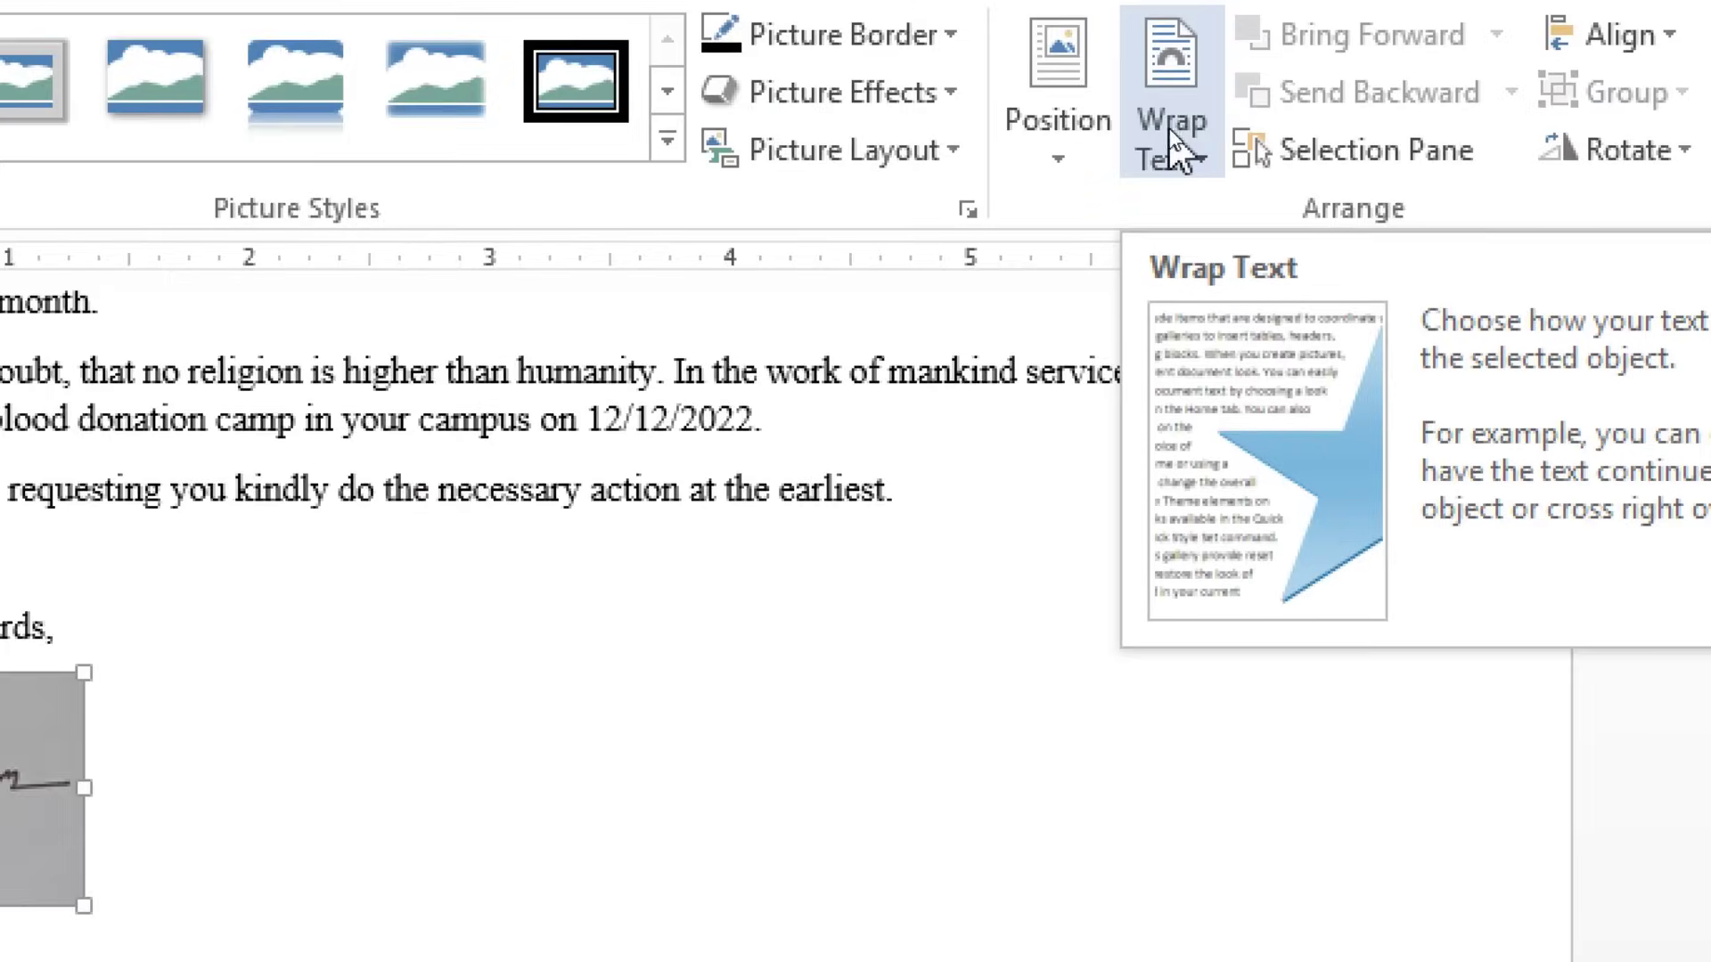
Set the signature picture behind text and nudge it up toward the closing.
left_click(1206, 120)
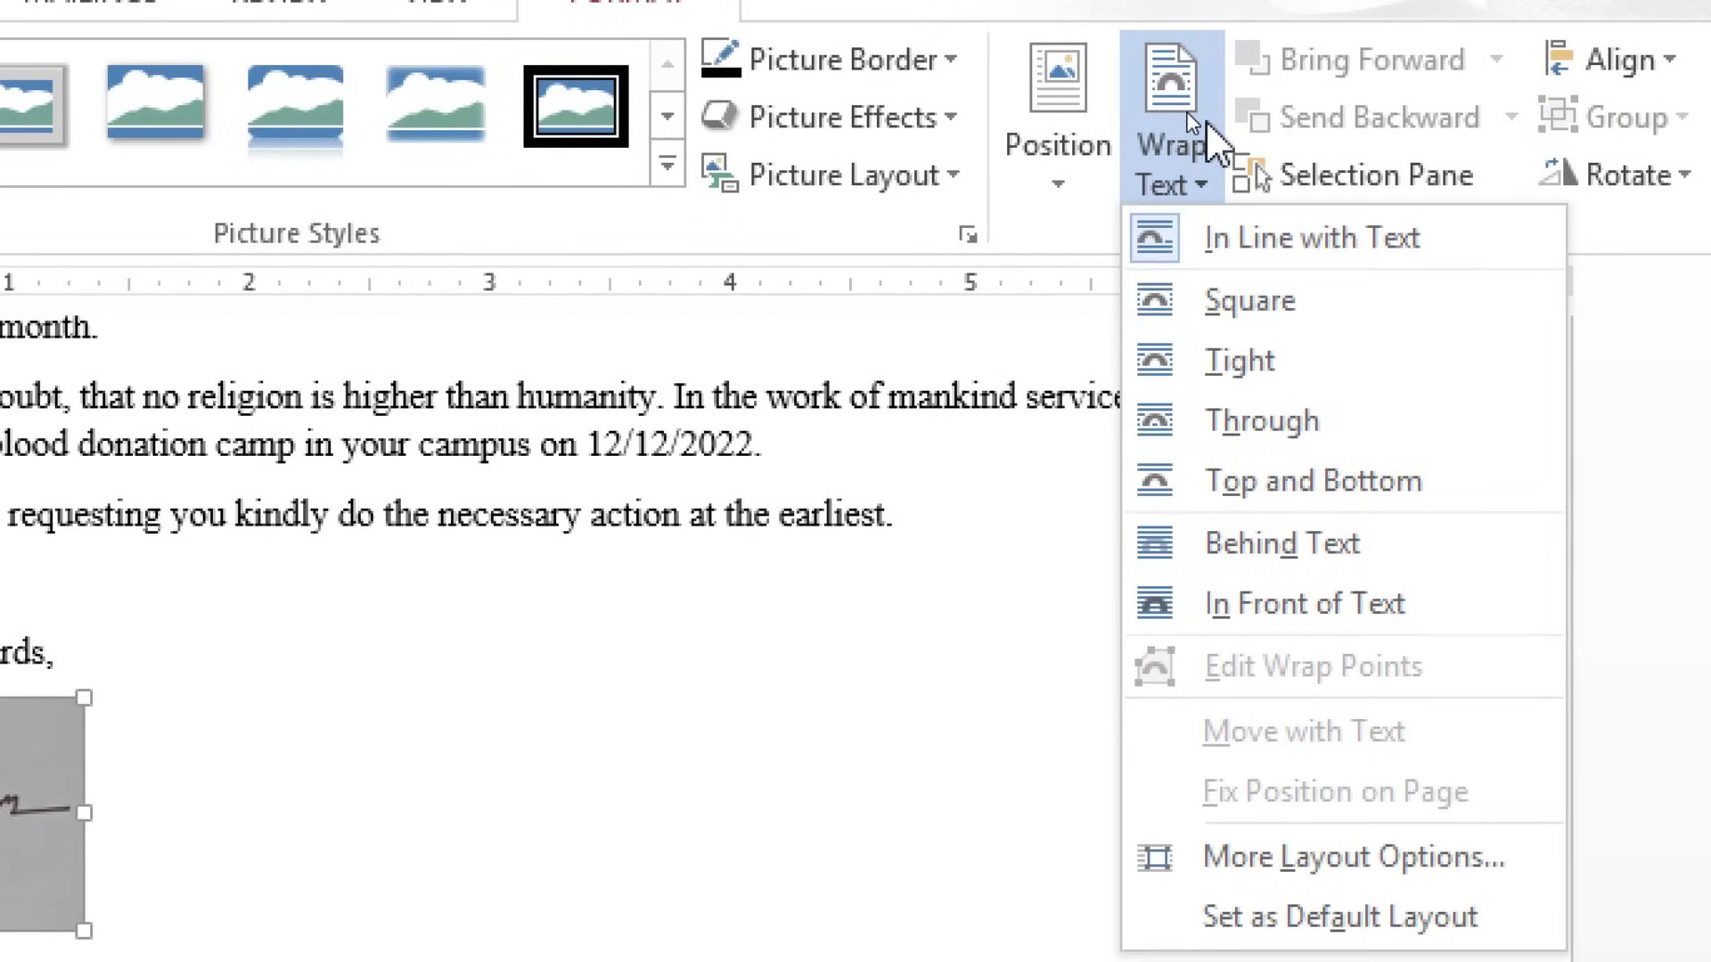
left_click(1265, 572)
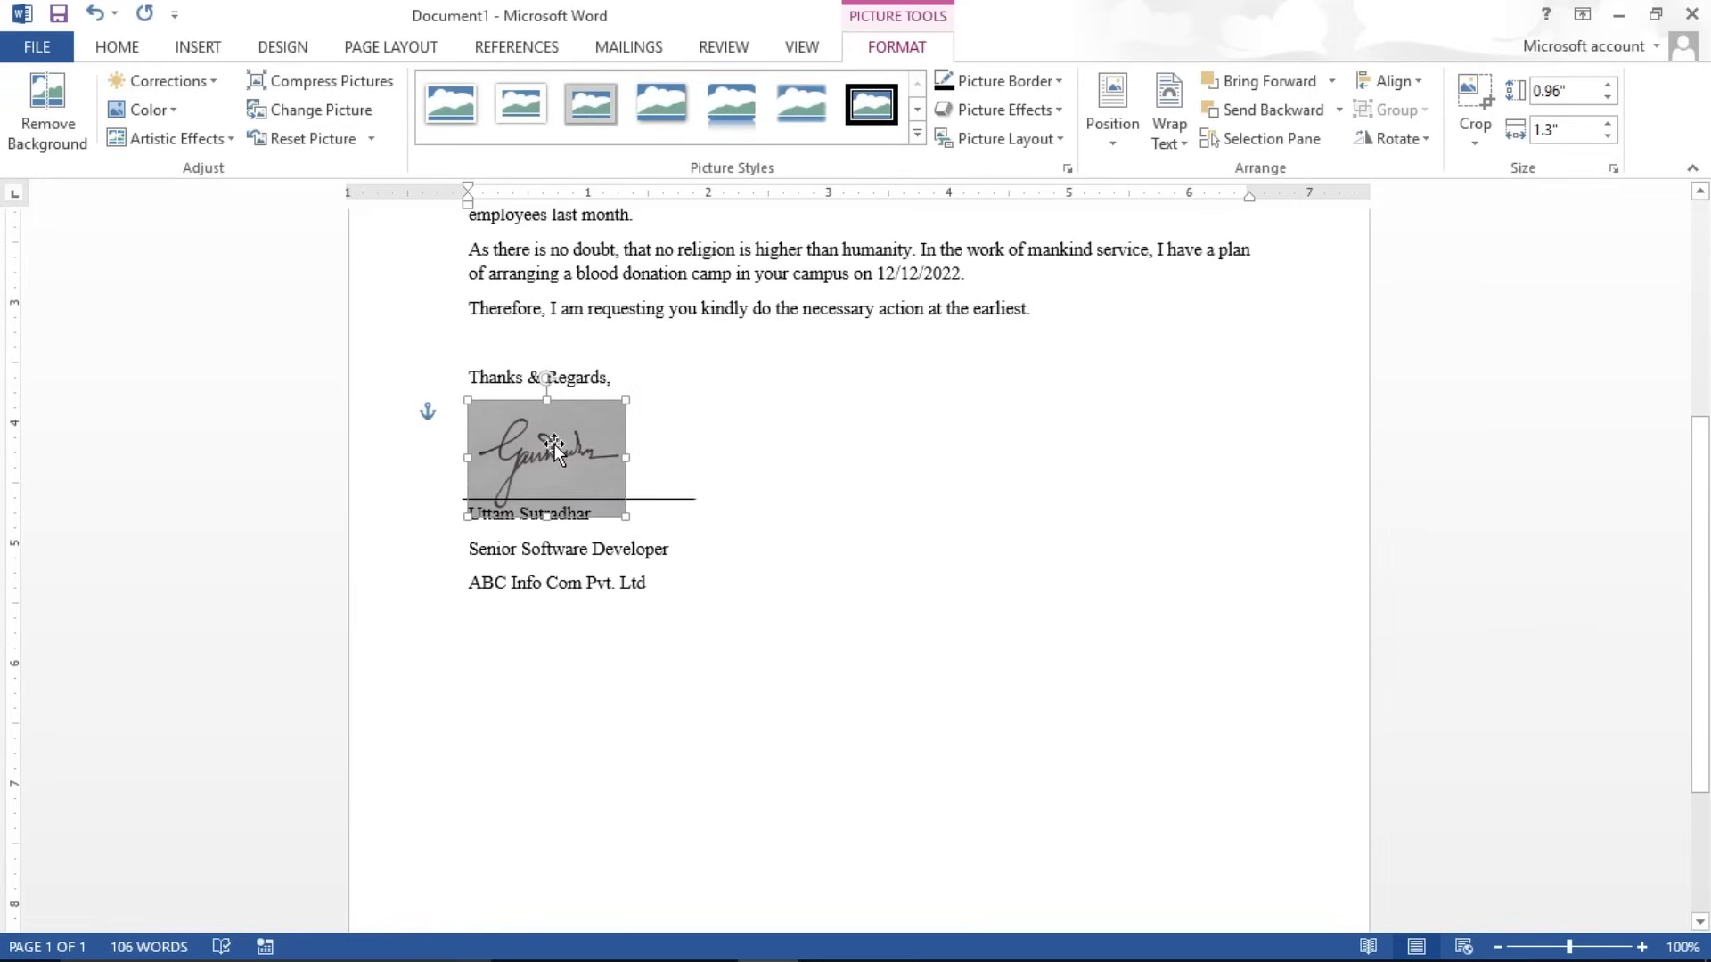
left_click_drag(553, 446, 547, 435)
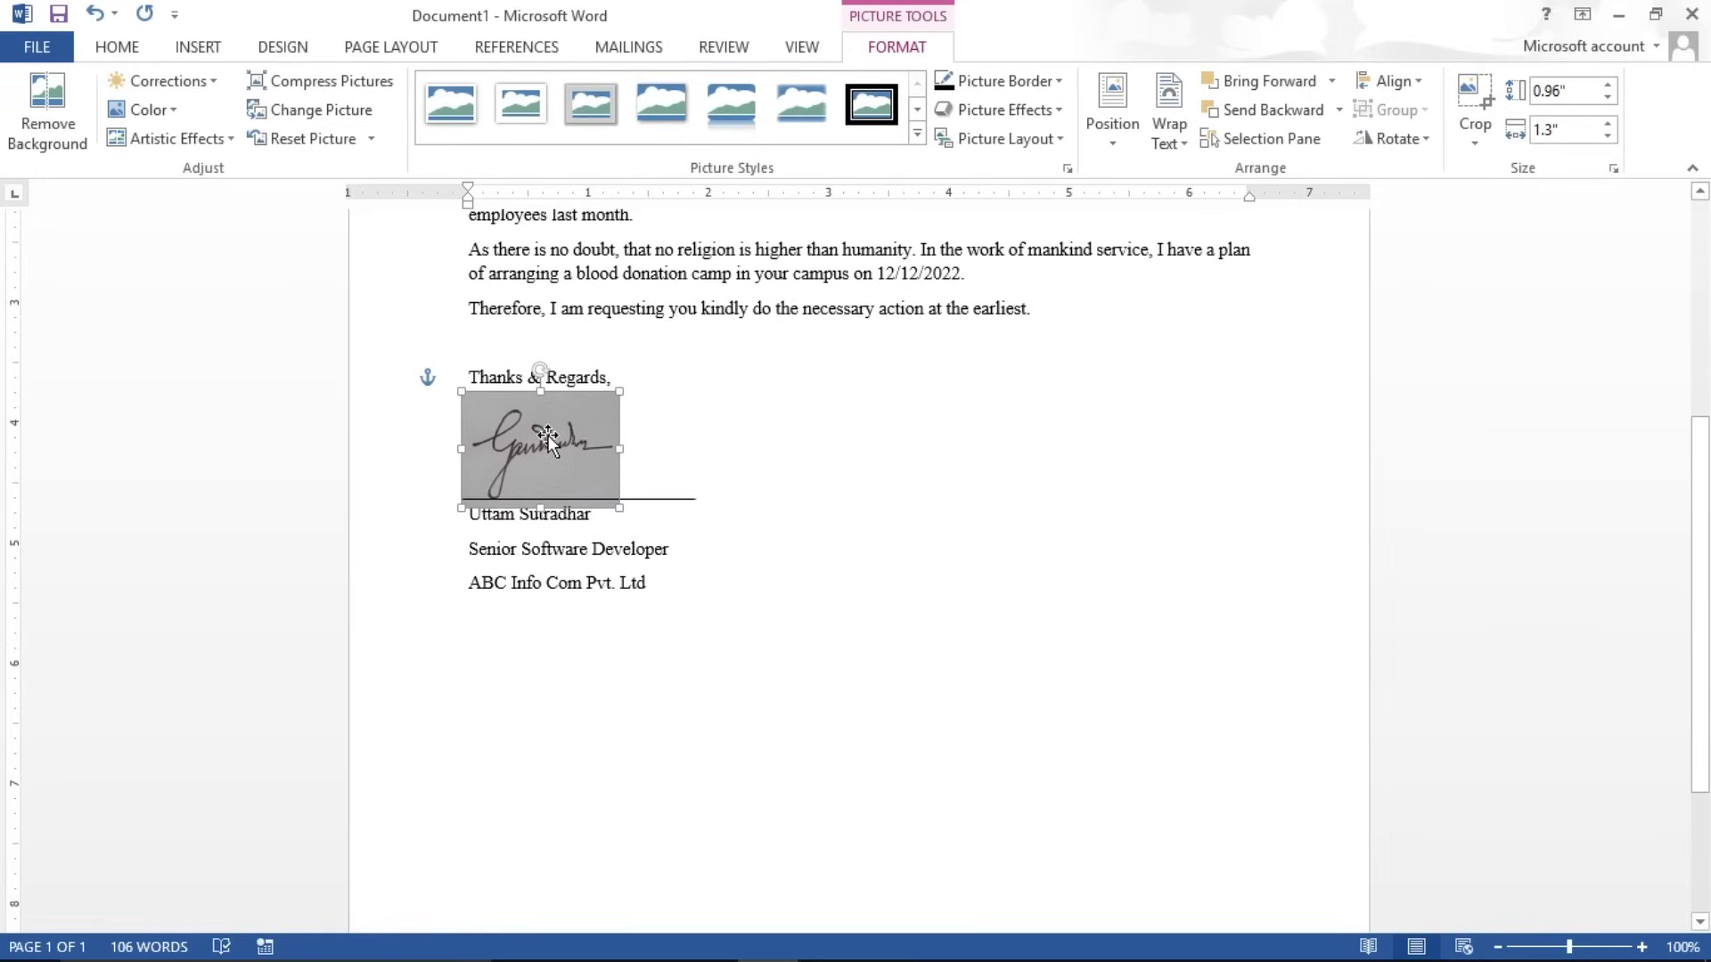
key("Up")
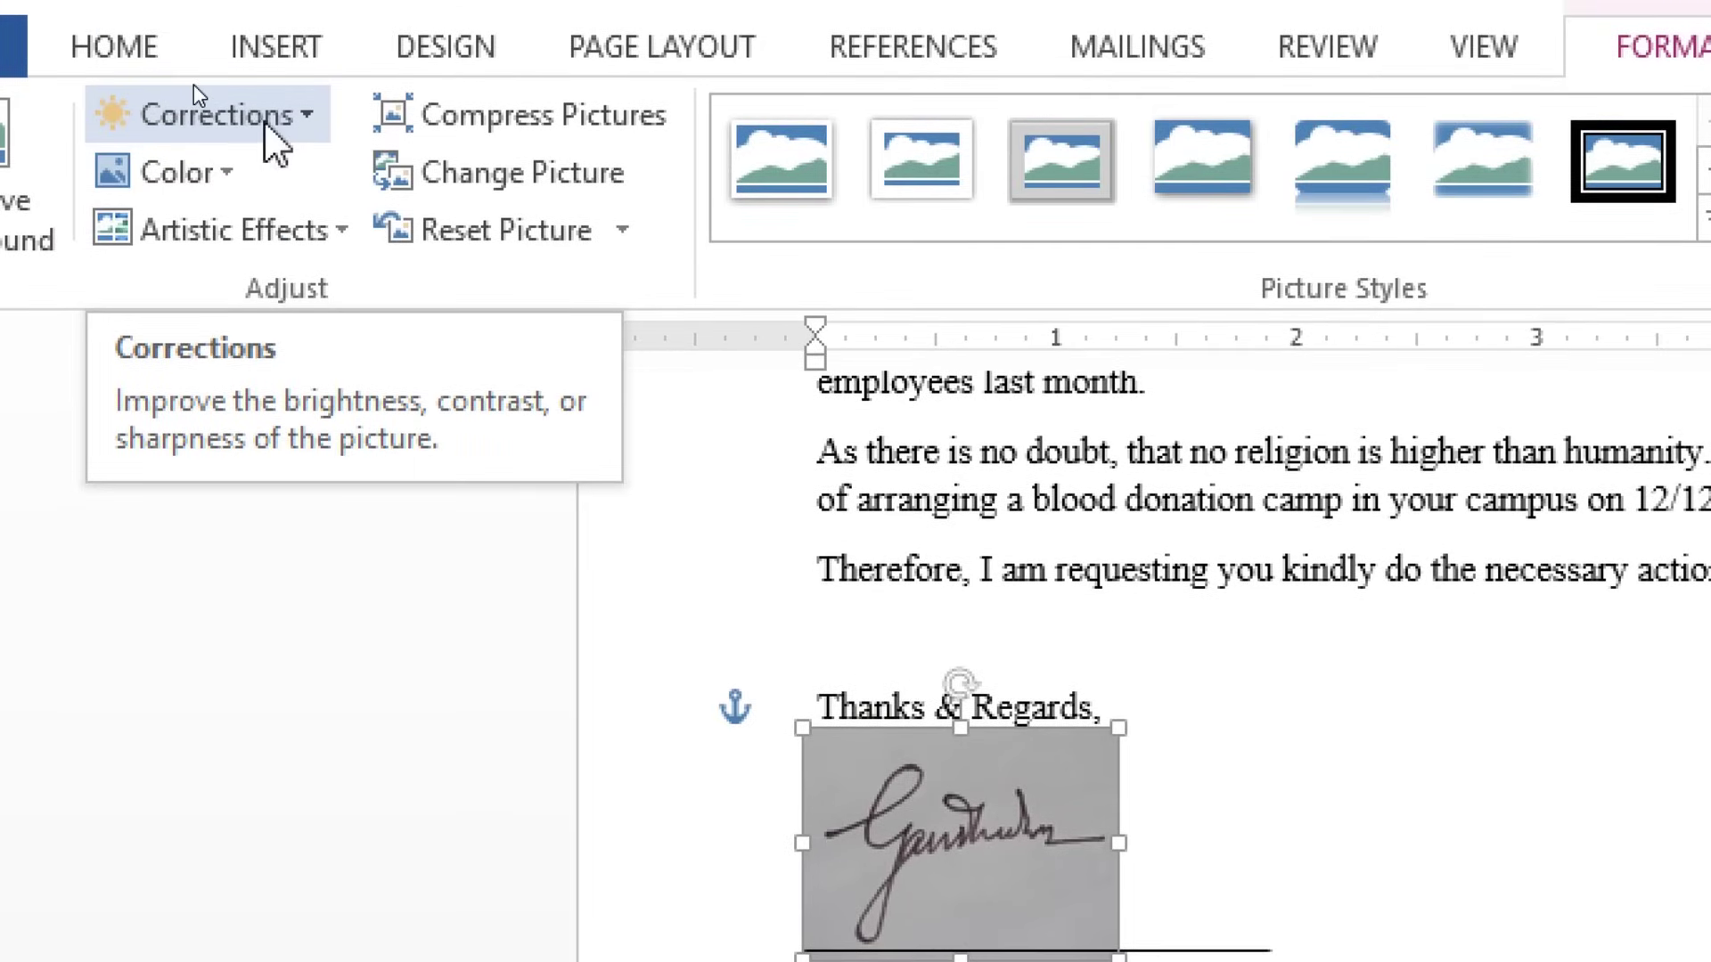
Try the Brightness +40% Contrast -40% correction on the signature, then undo it.
left_click(193, 85)
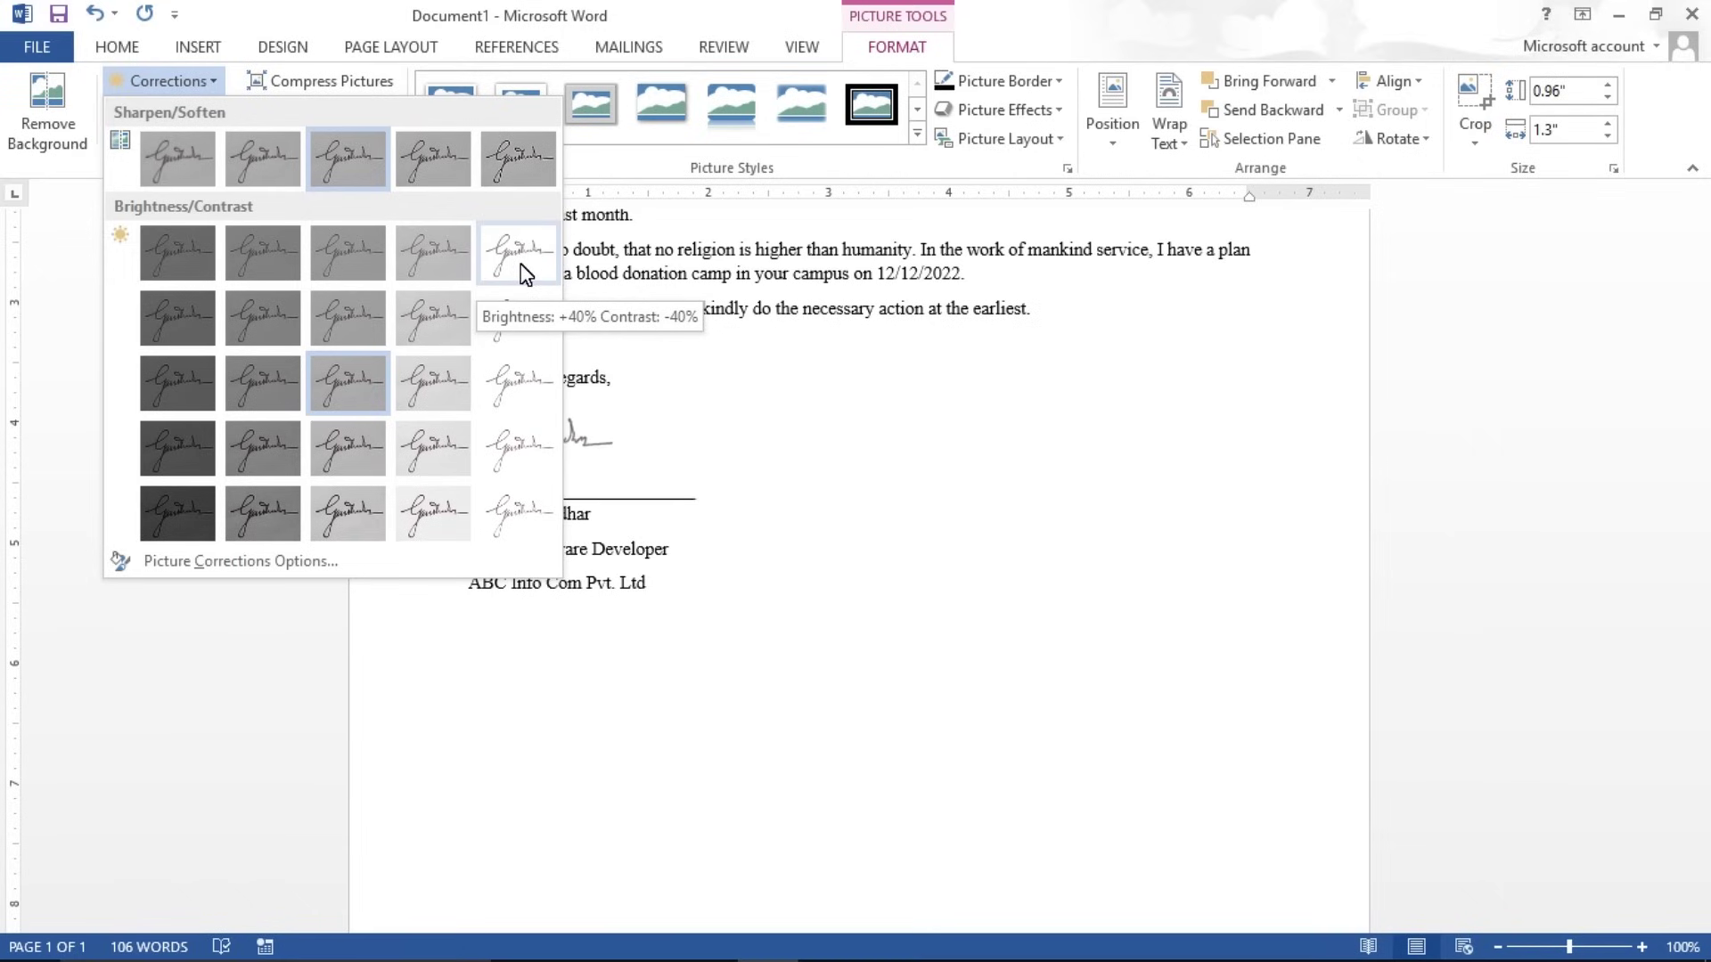
left_click(520, 258)
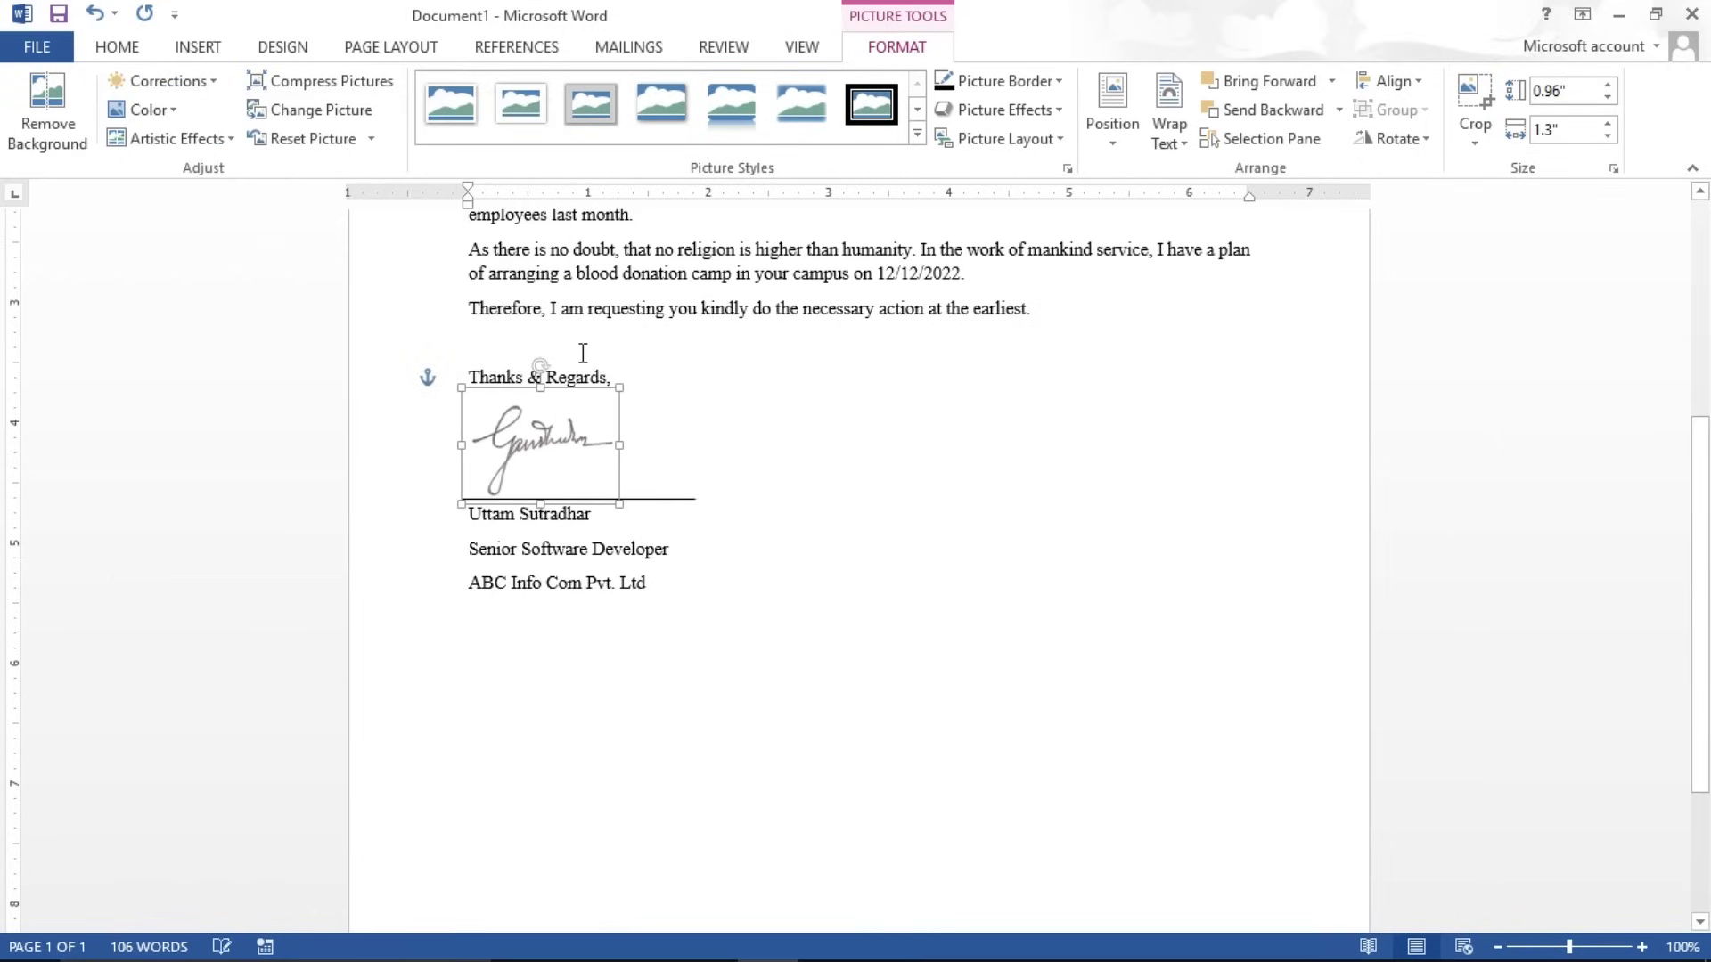
key("ctrl+z")
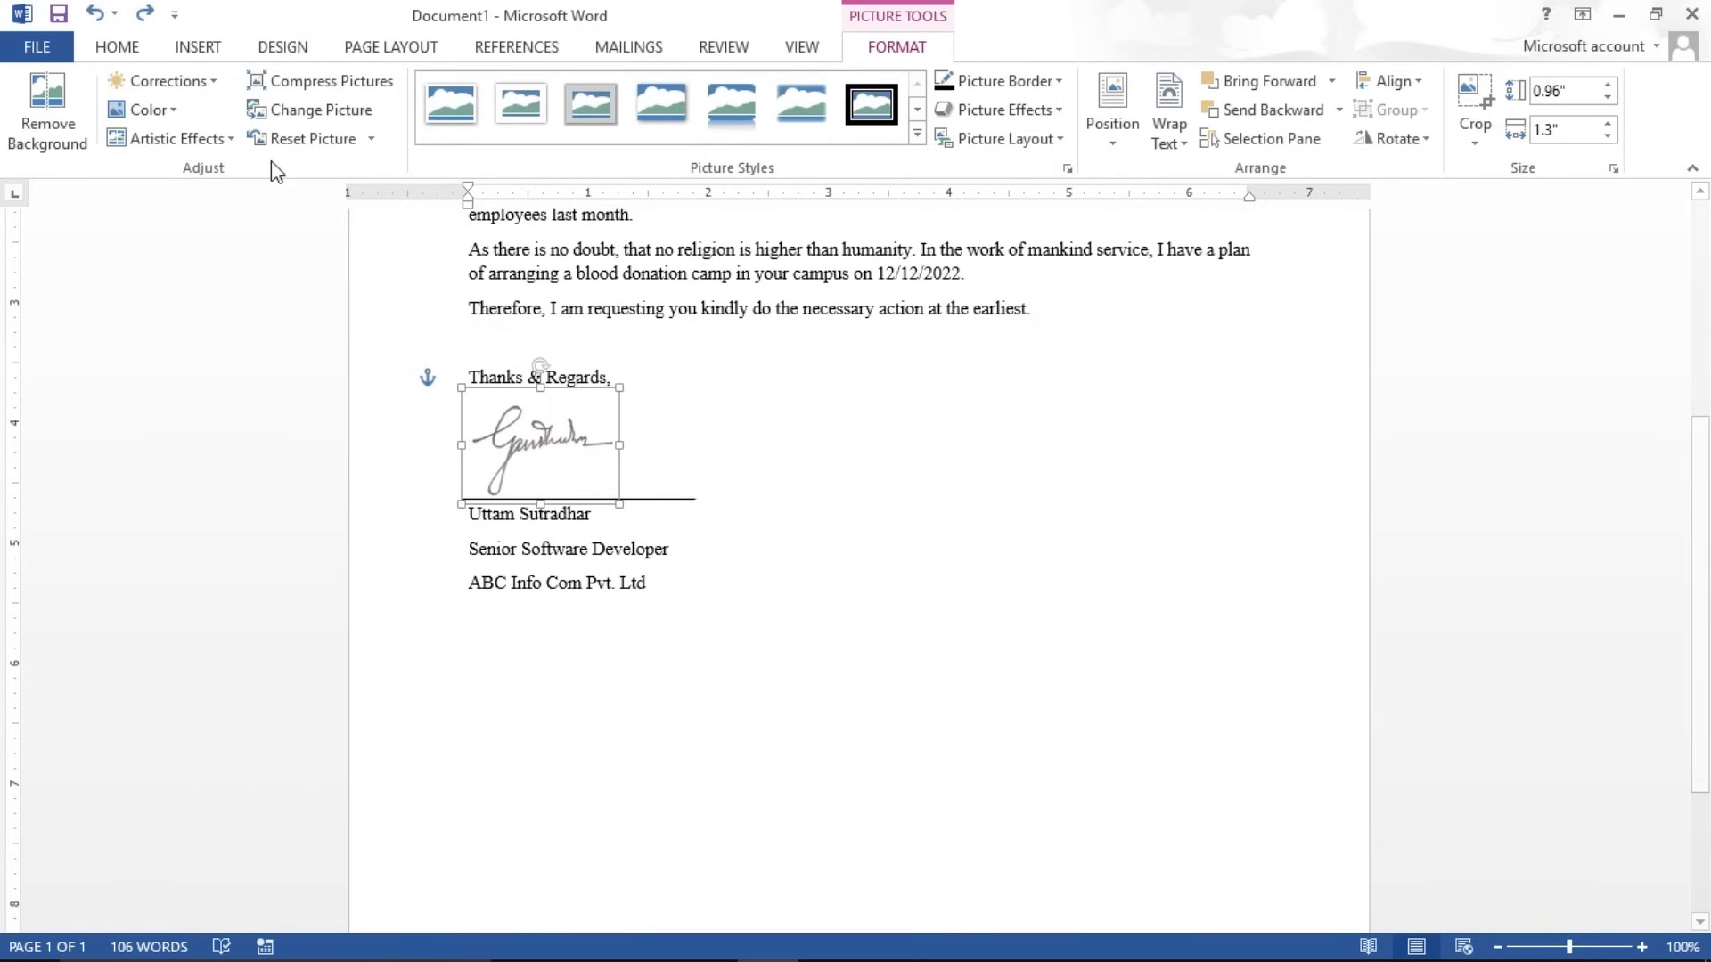
Apply an artistic effect to the signature picture to darken and bolden it.
left_click(214, 142)
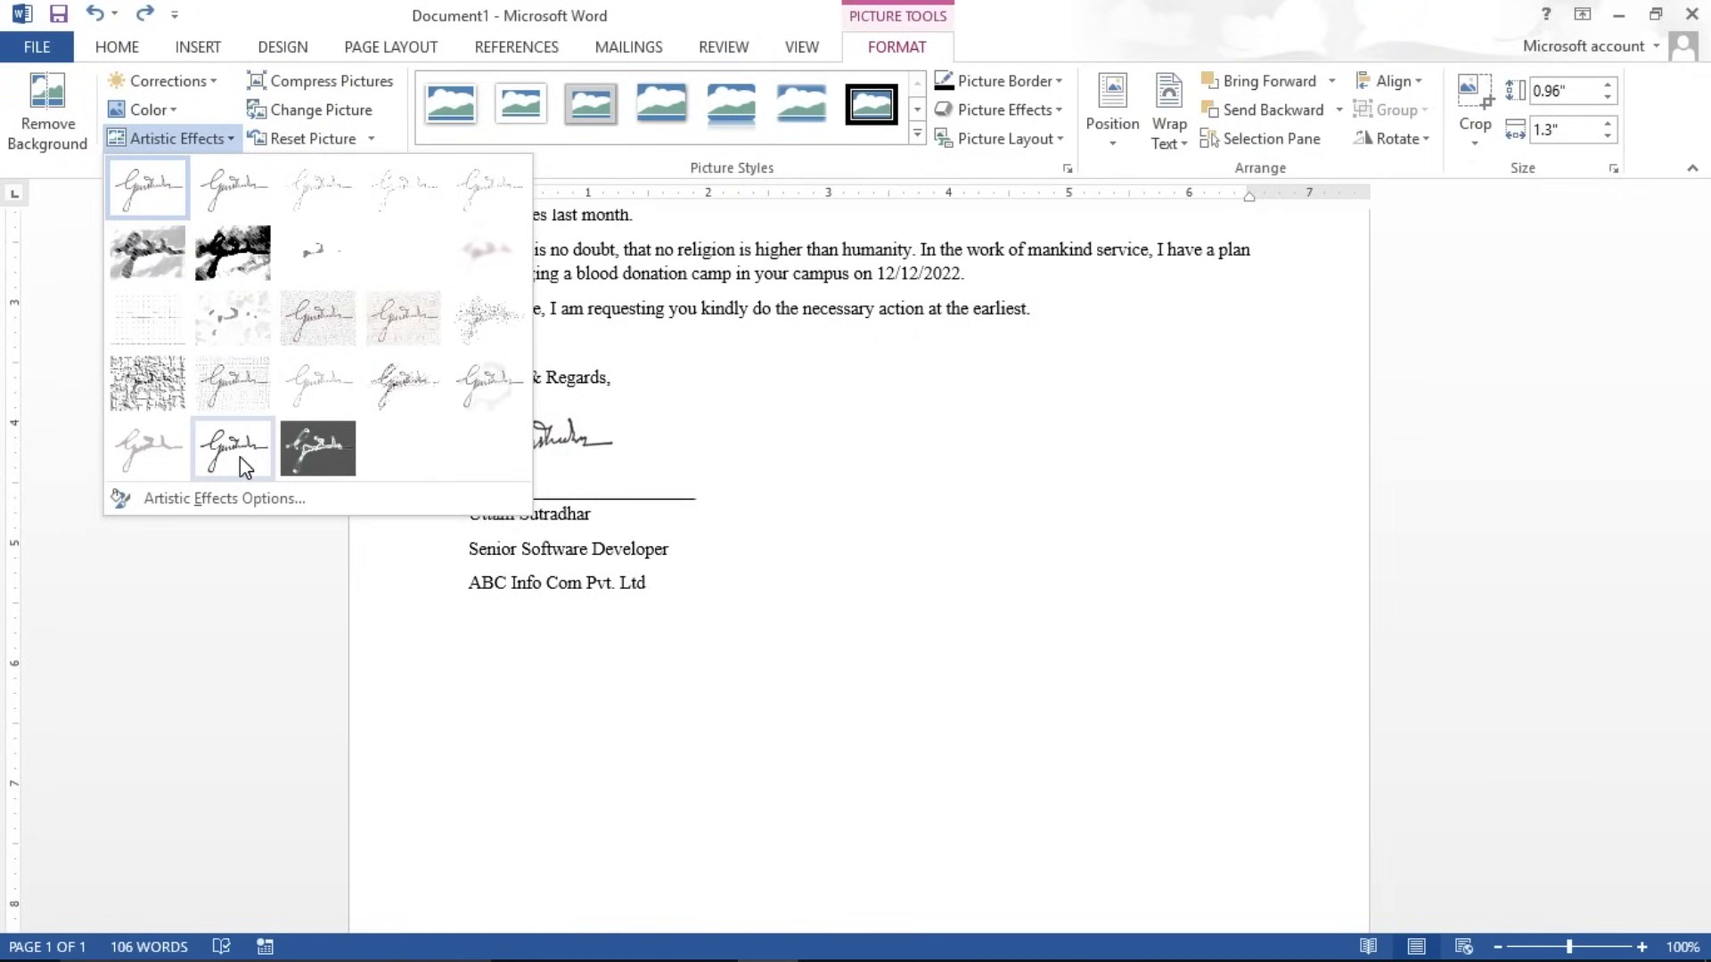
left_click(243, 465)
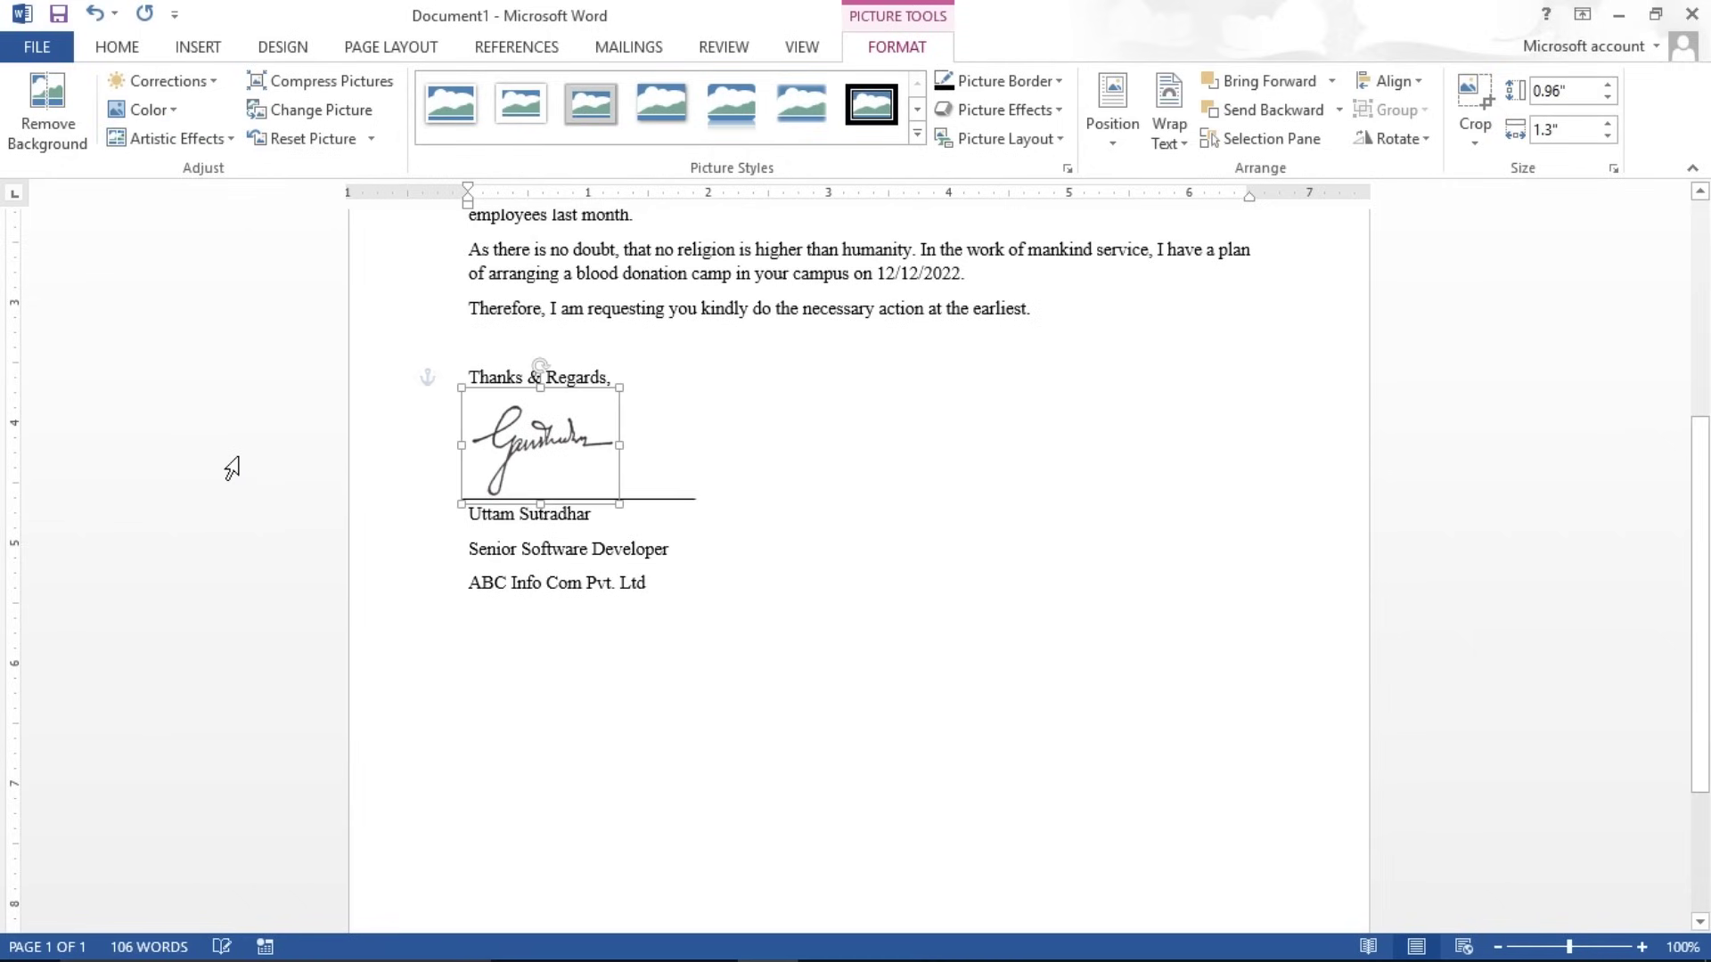
left_click(851, 389)
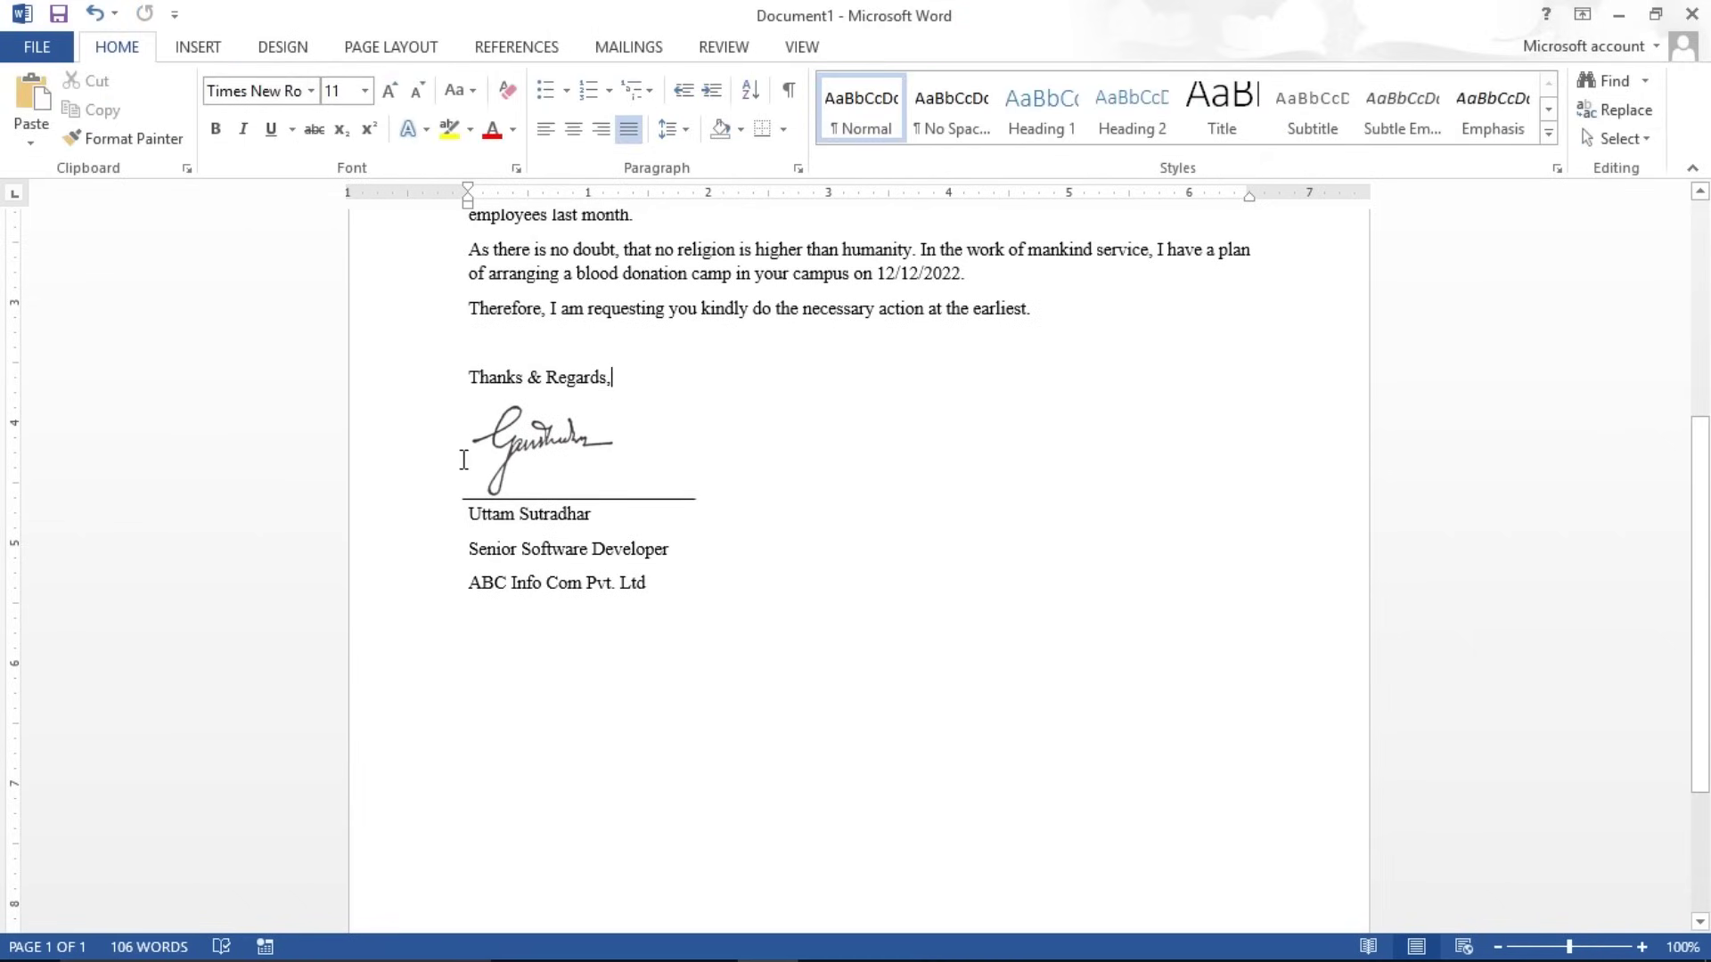
Select the block from closing to company and save it to AutoText as 'My Sign'.
left_click(713, 567)
left_click_drag(467, 375, 676, 578)
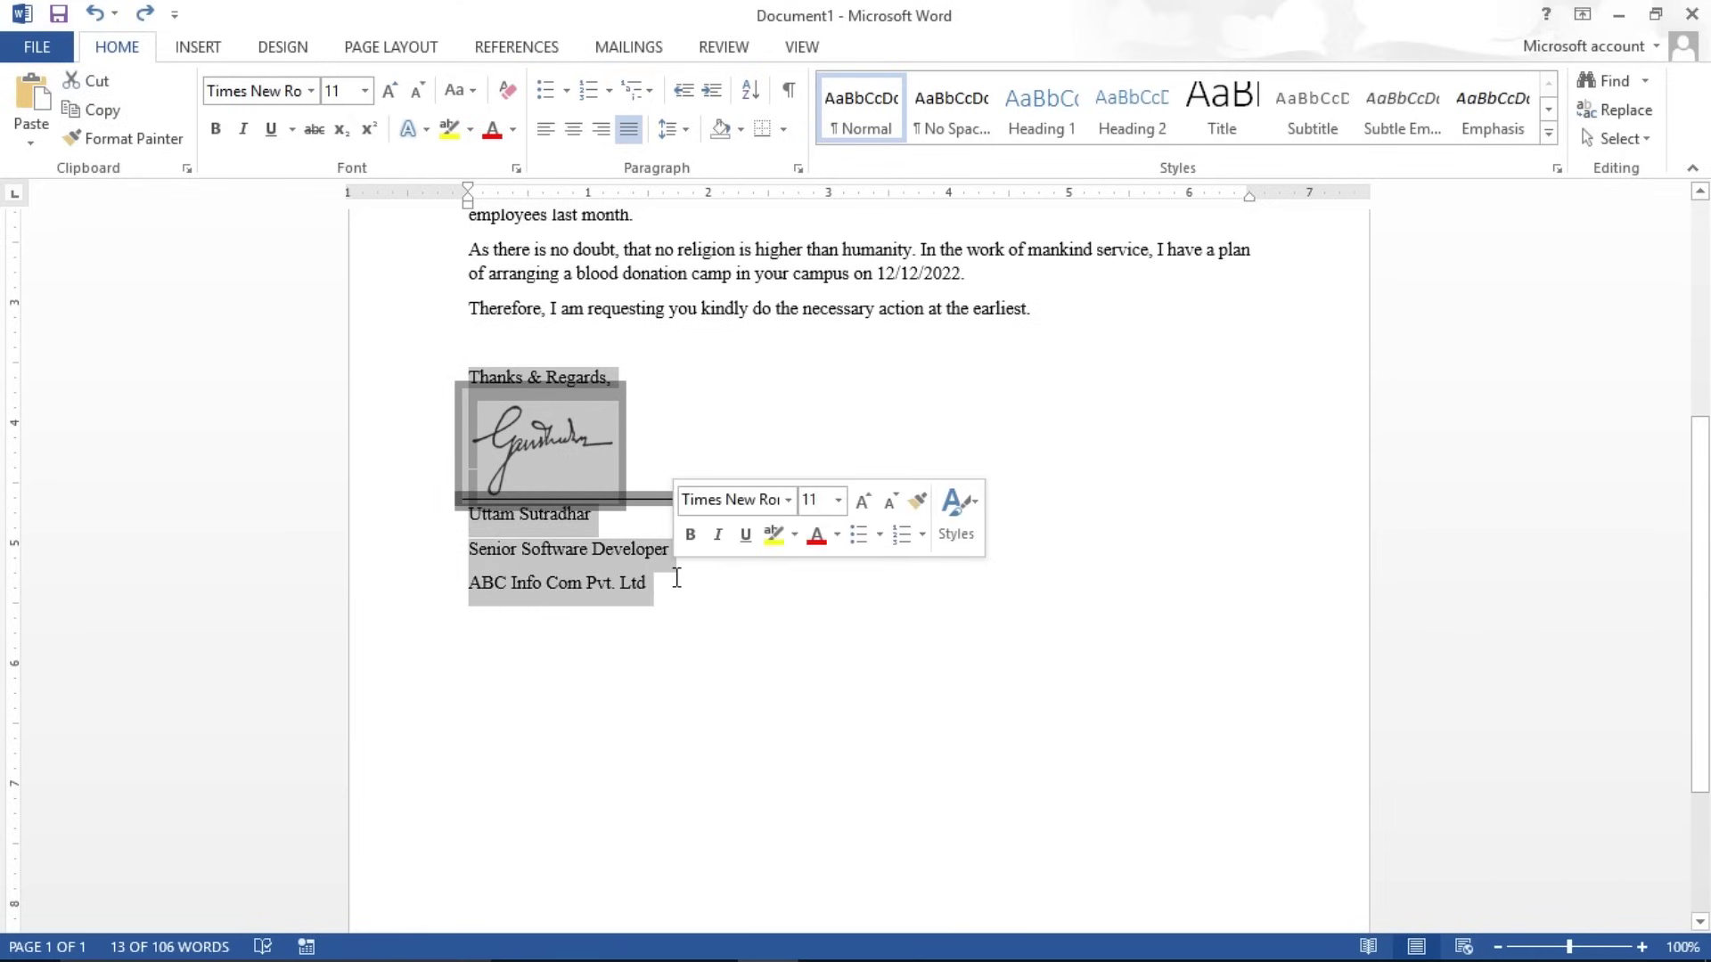
left_click(200, 51)
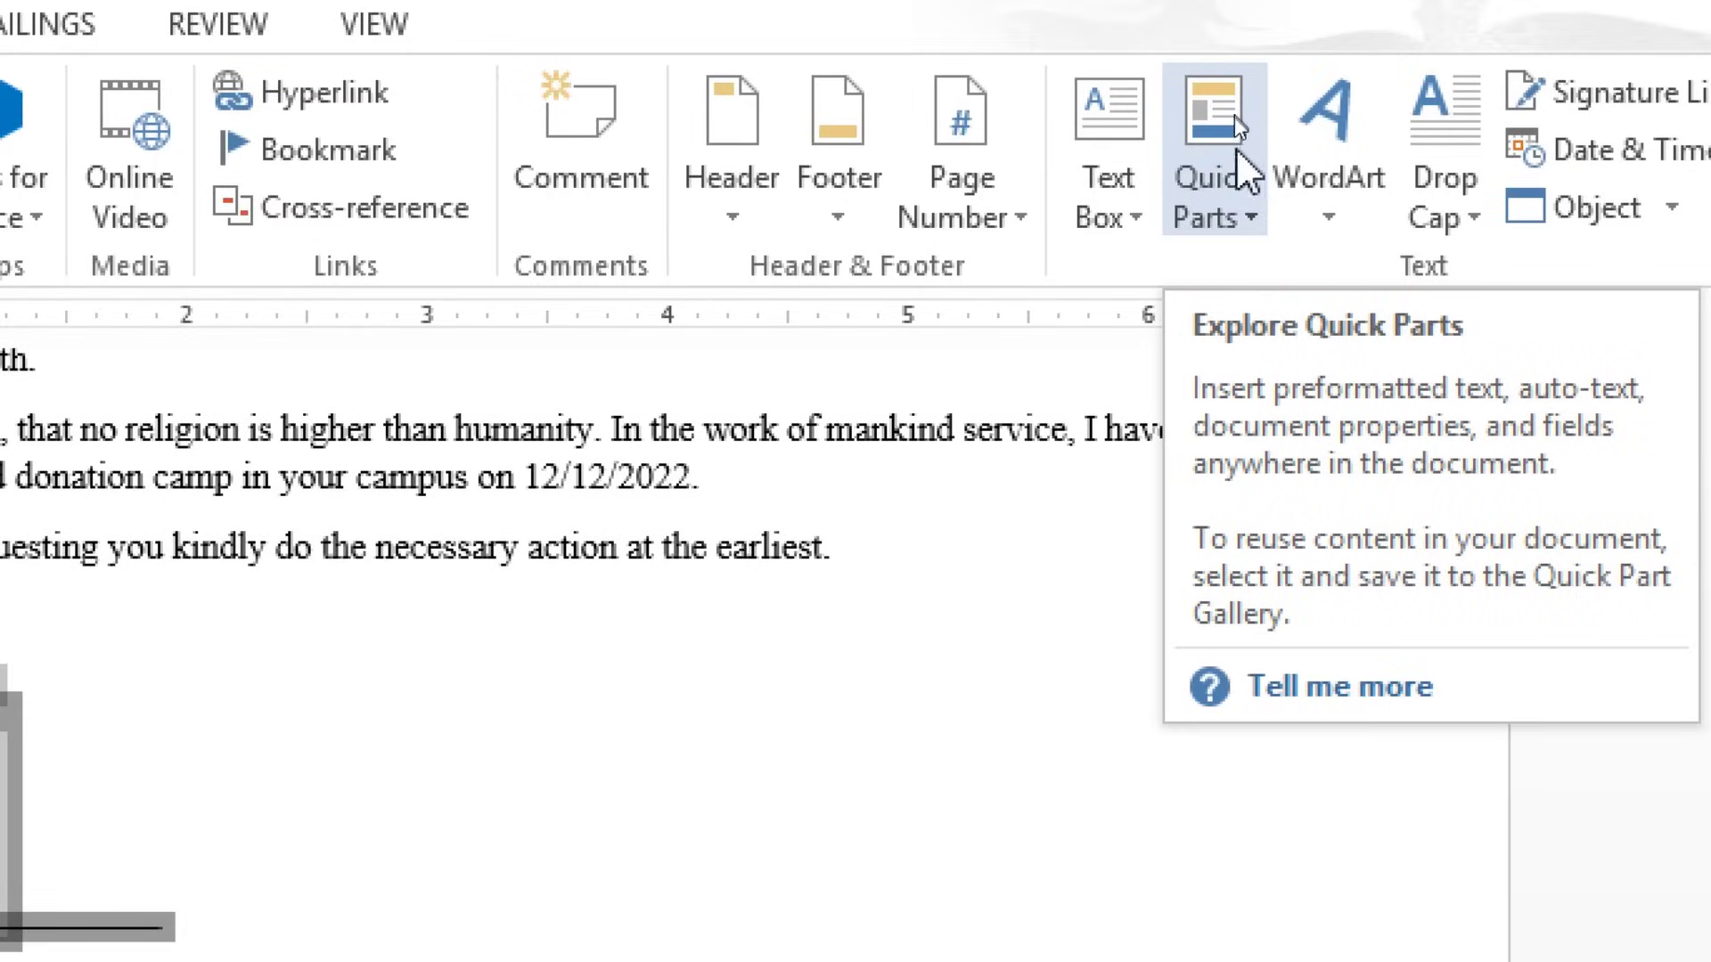
left_click(1243, 173)
mouse_move(1303, 275)
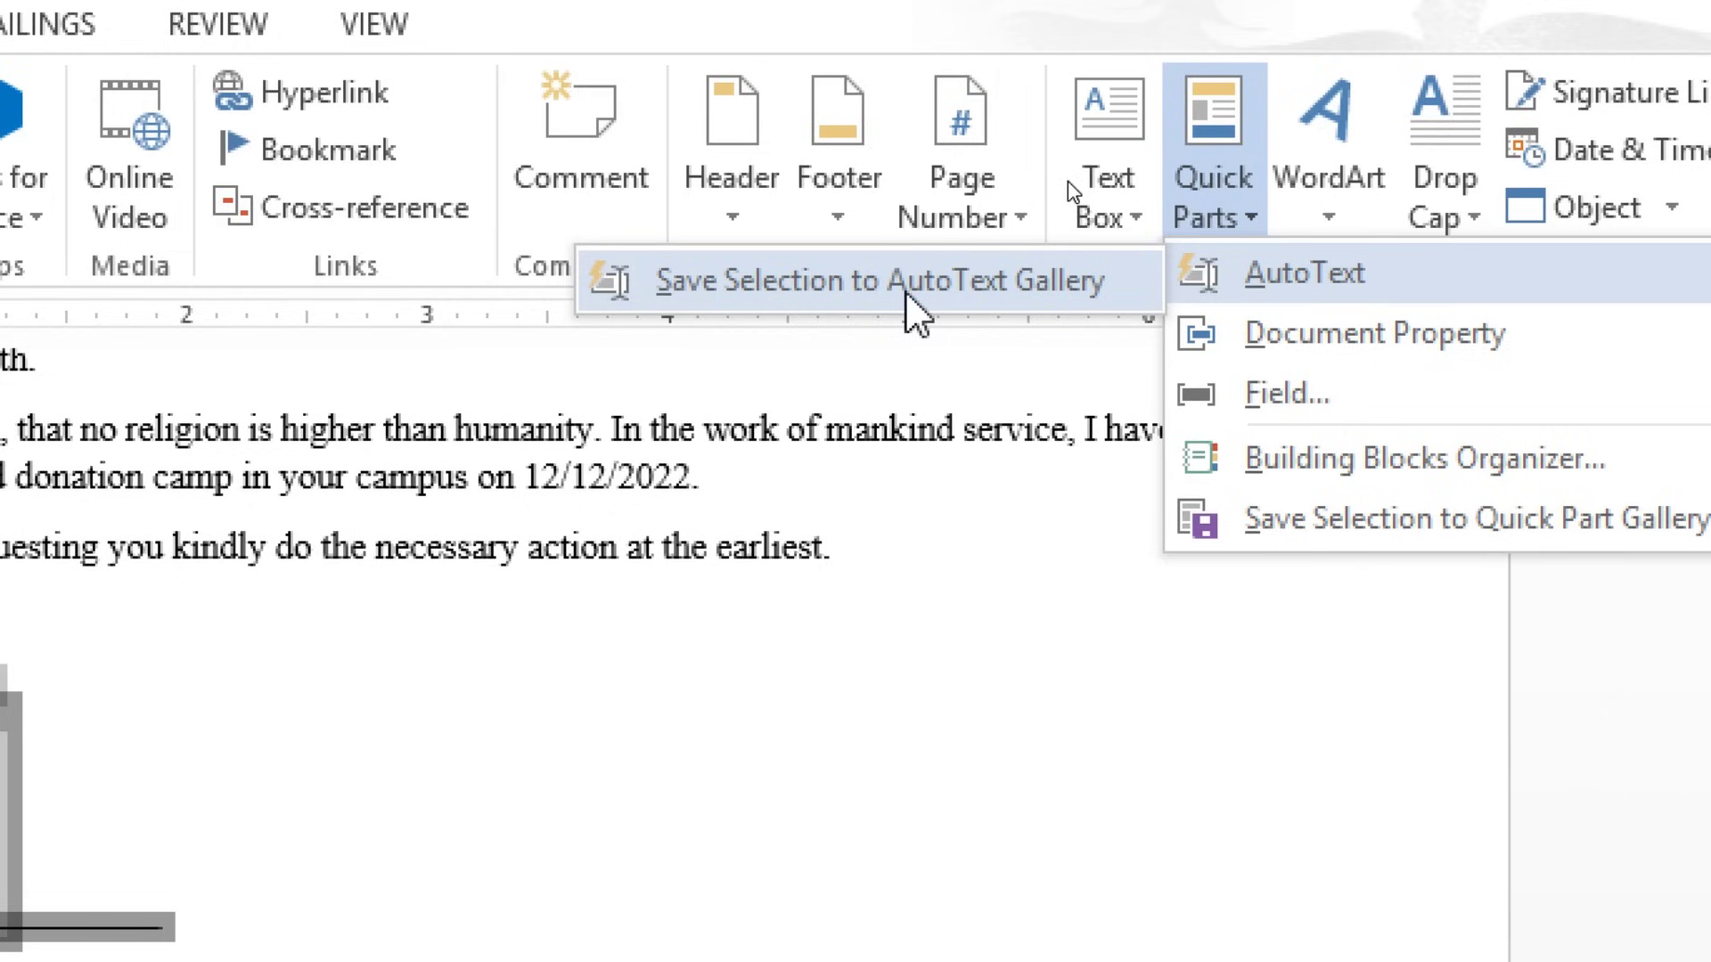
left_click(906, 294)
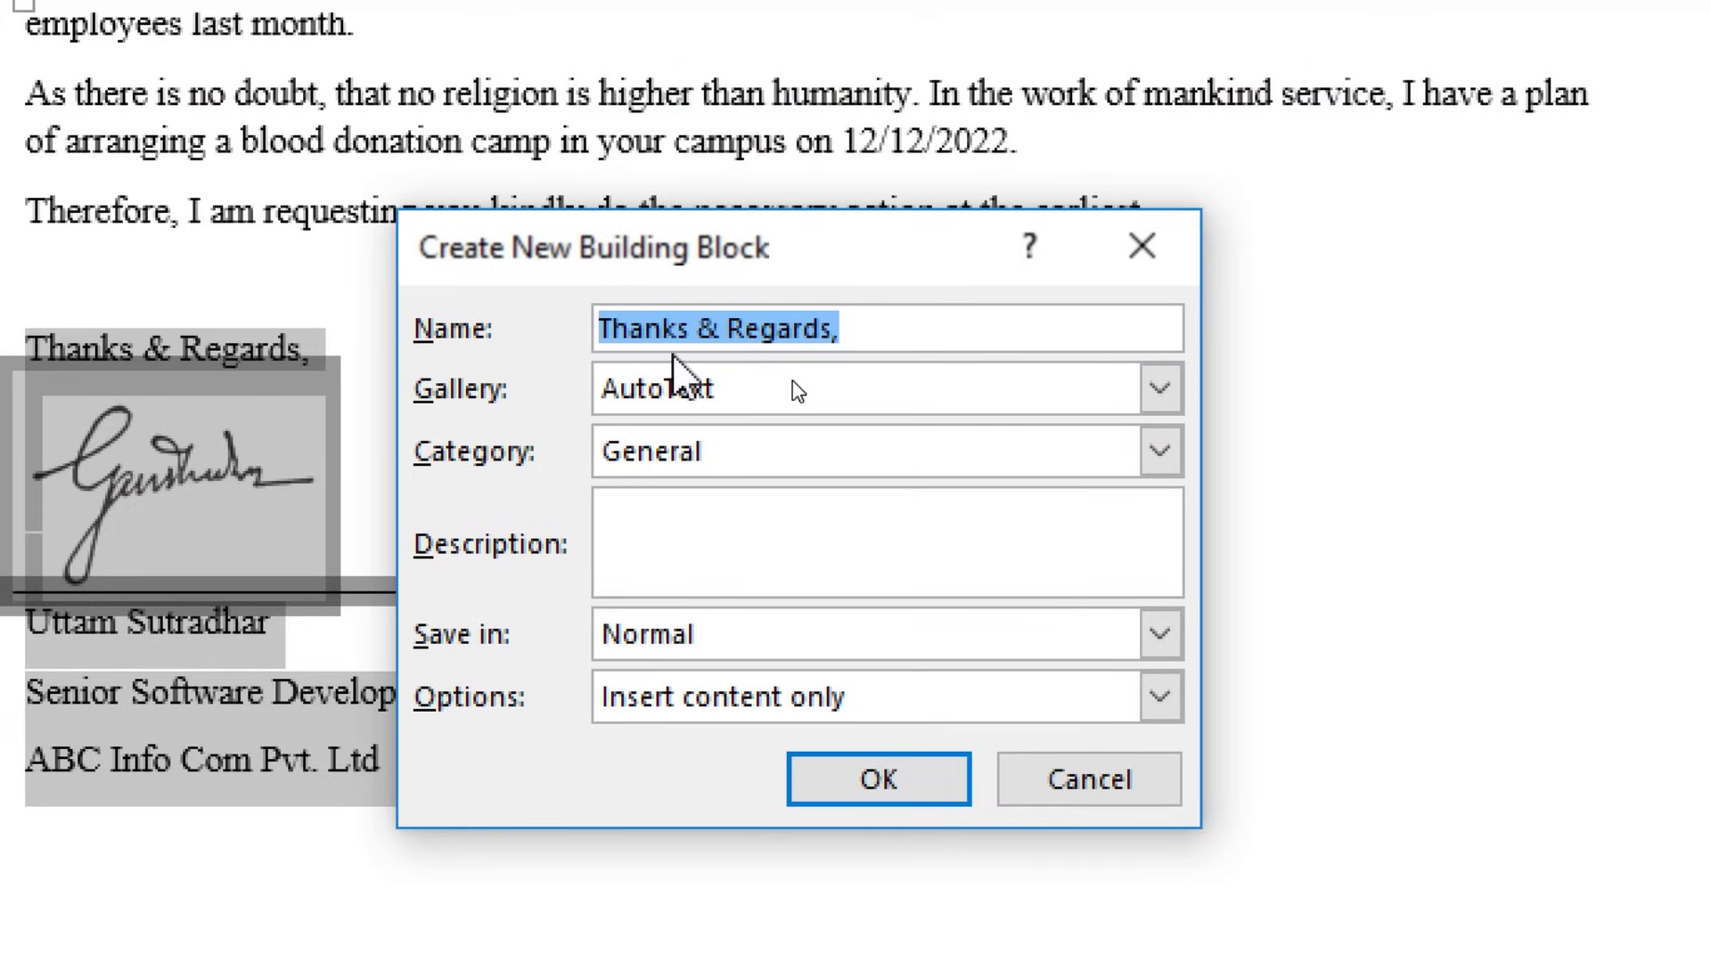
type("My")
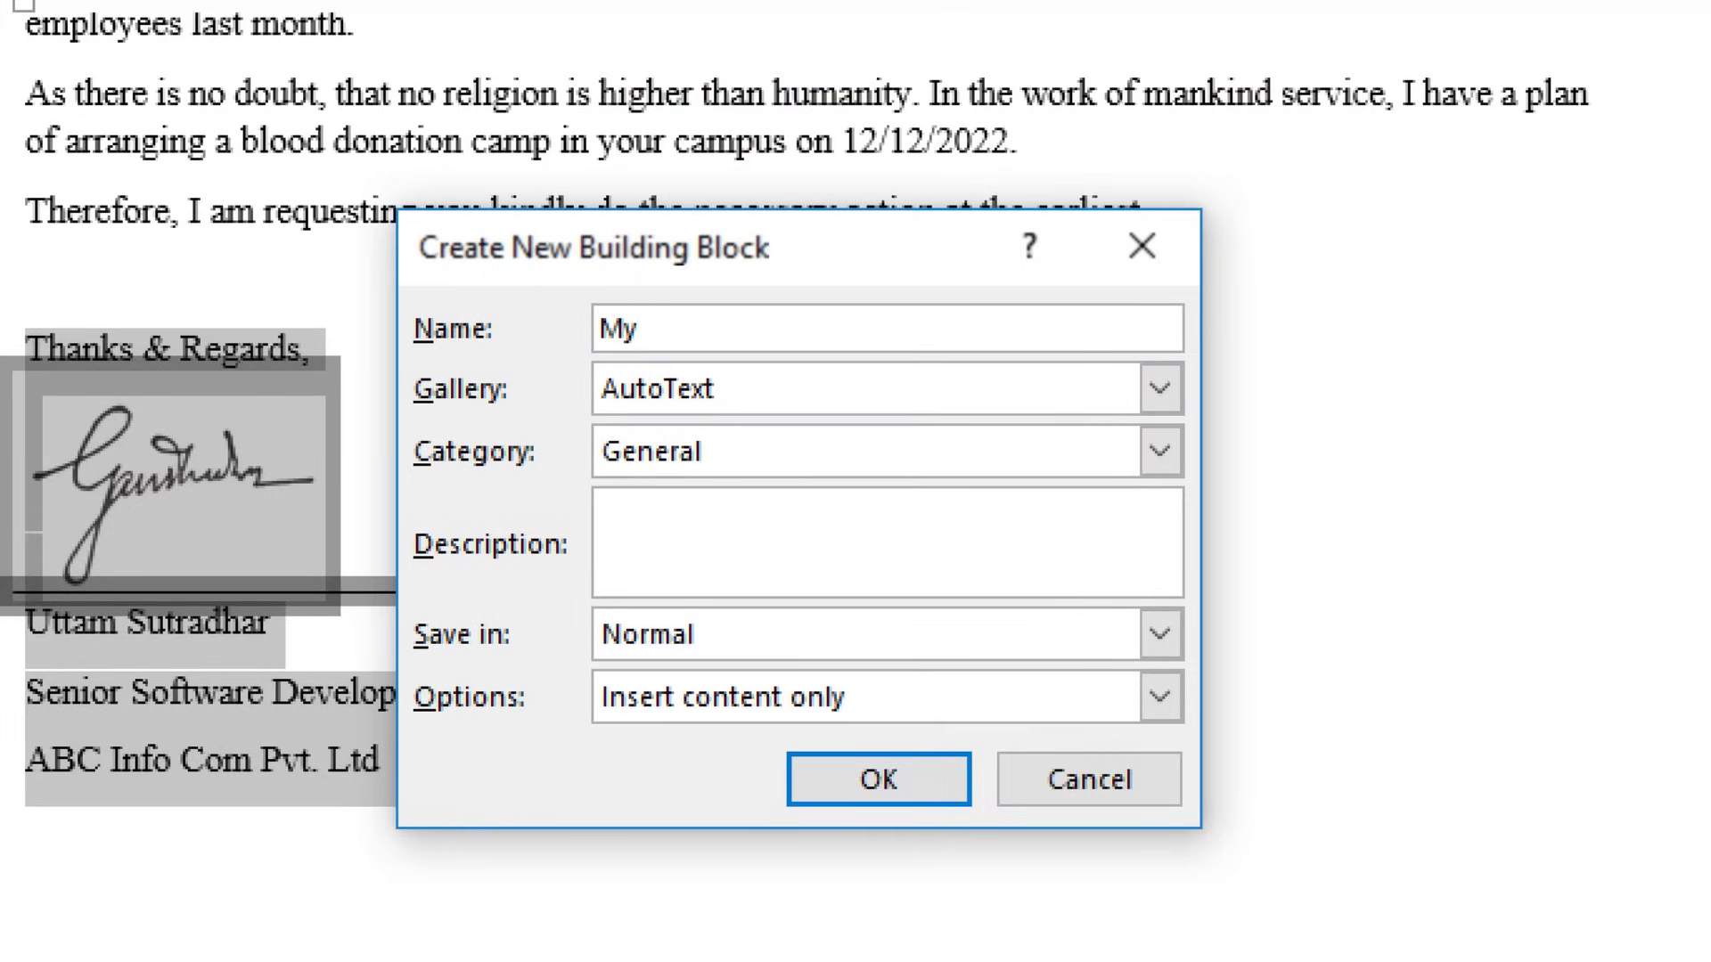
type(" Sign")
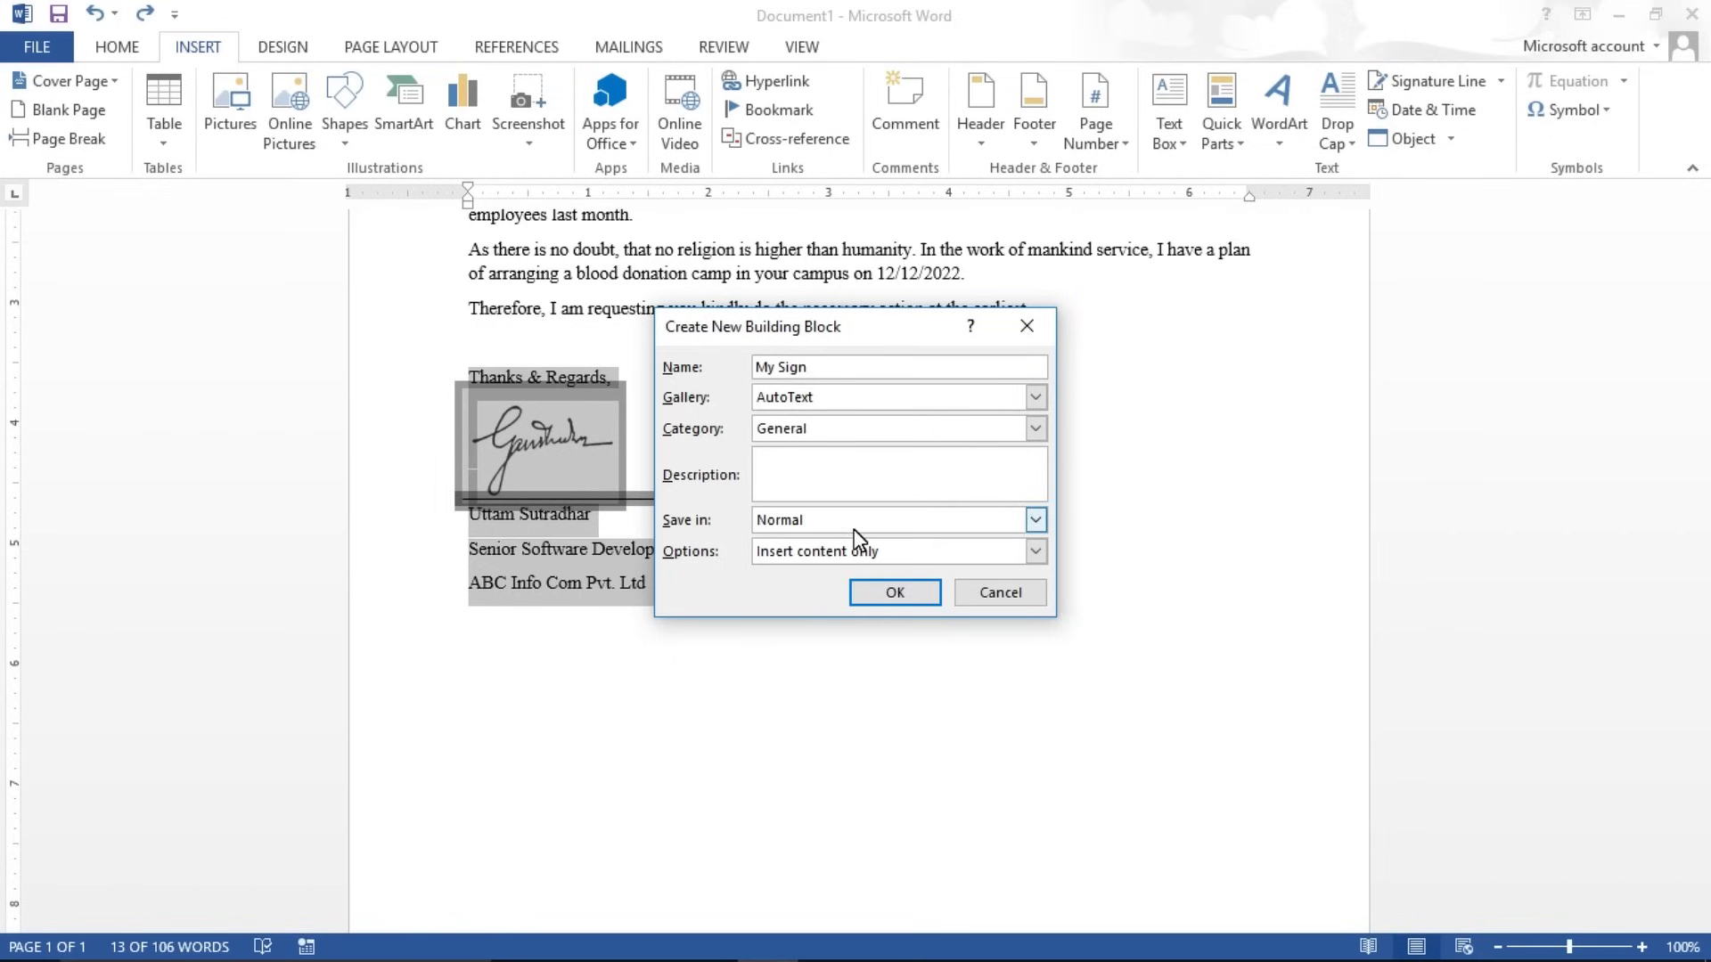
left_click(896, 597)
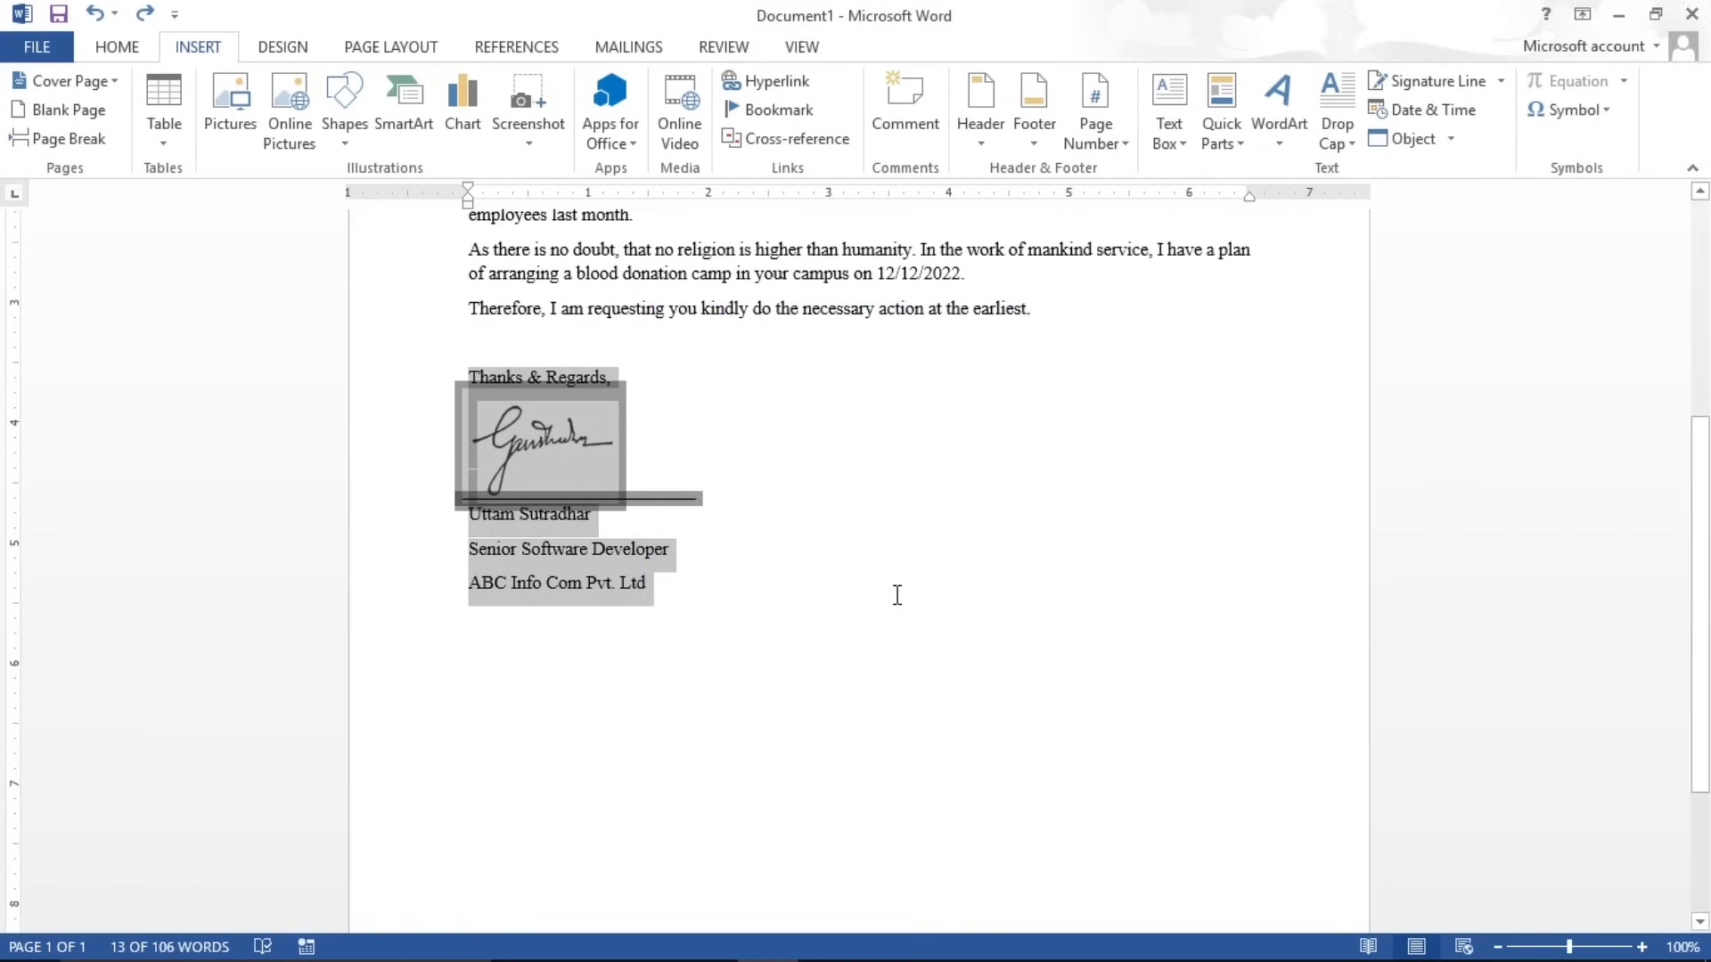
Check that 'My Sign' is listed in AutoText, close the list, and scroll back up.
left_click(897, 595)
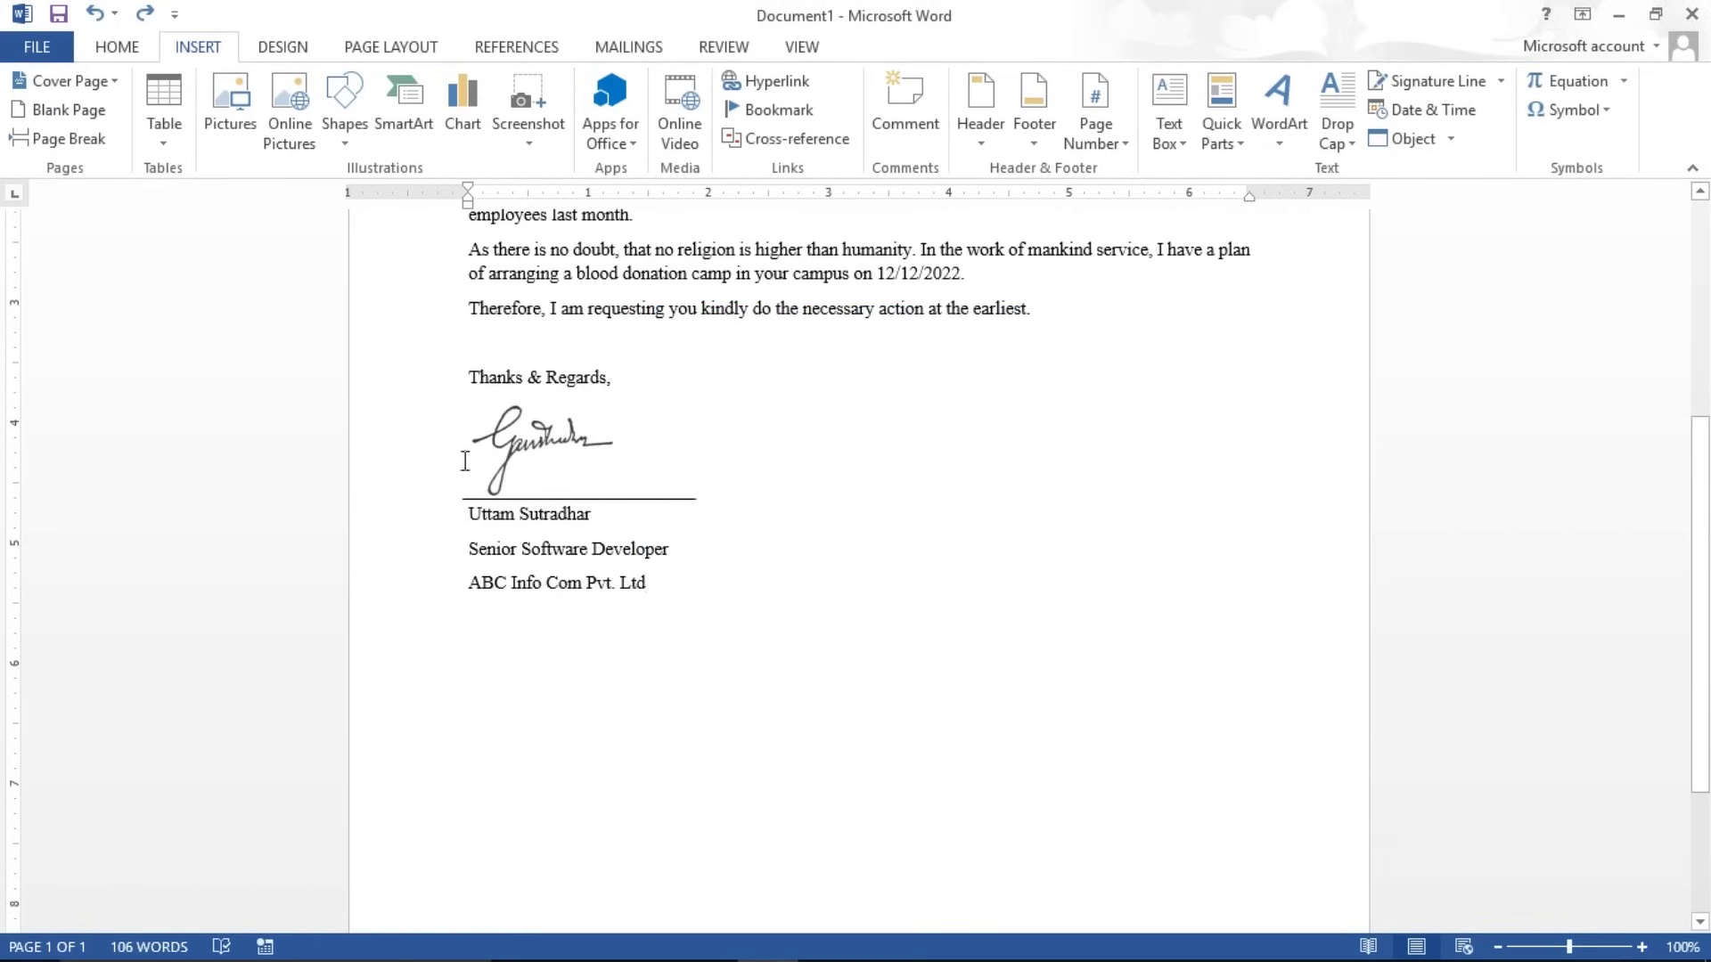
left_click(1232, 145)
mouse_move(1267, 171)
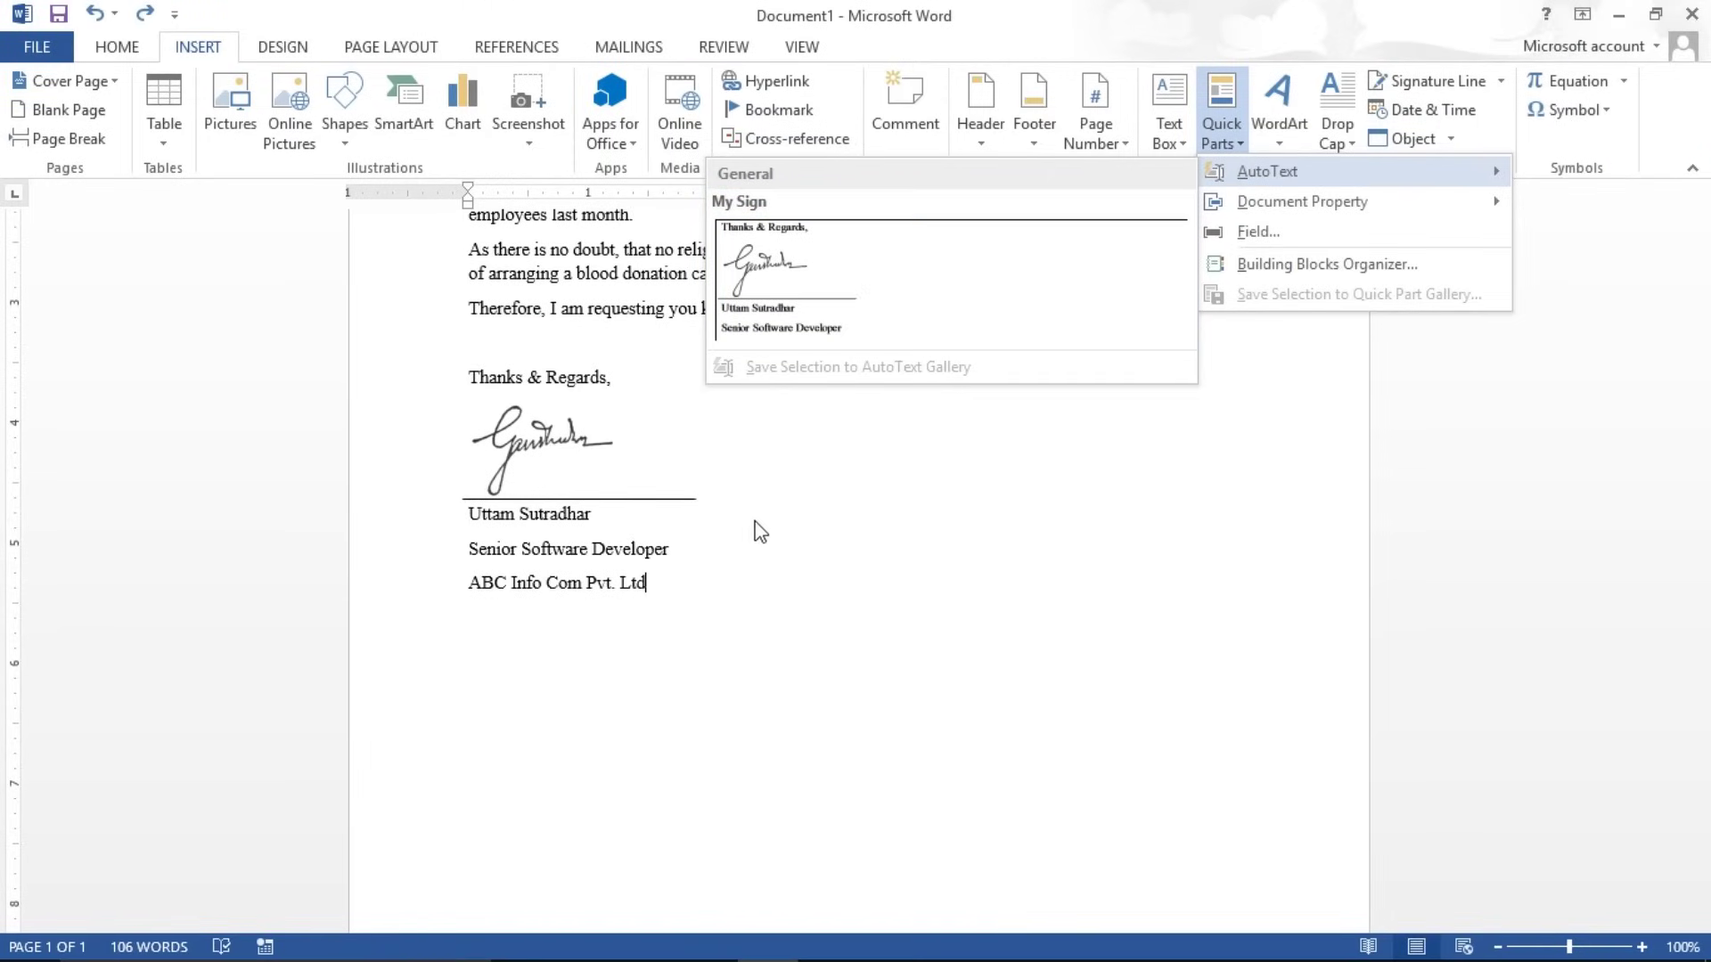
left_click(752, 539)
left_click_drag(1704, 488, 1703, 332)
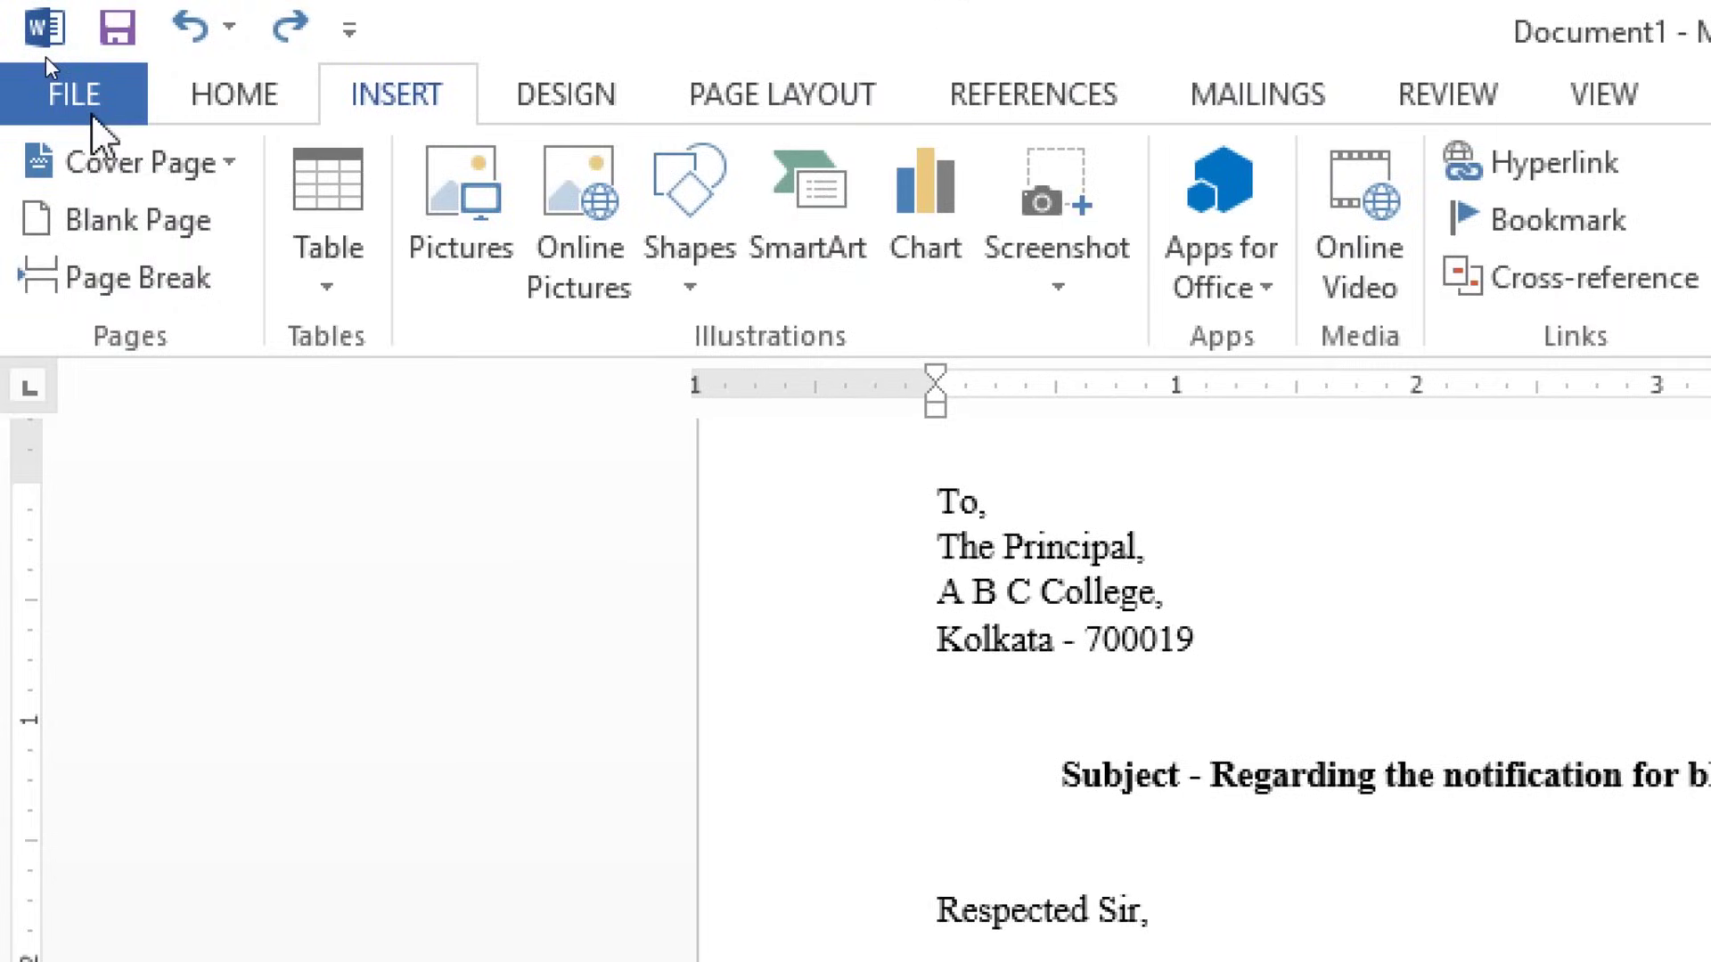
Save the letter, then relaunch Word 2013 from the desktop with a blank document.
left_click(87, 104)
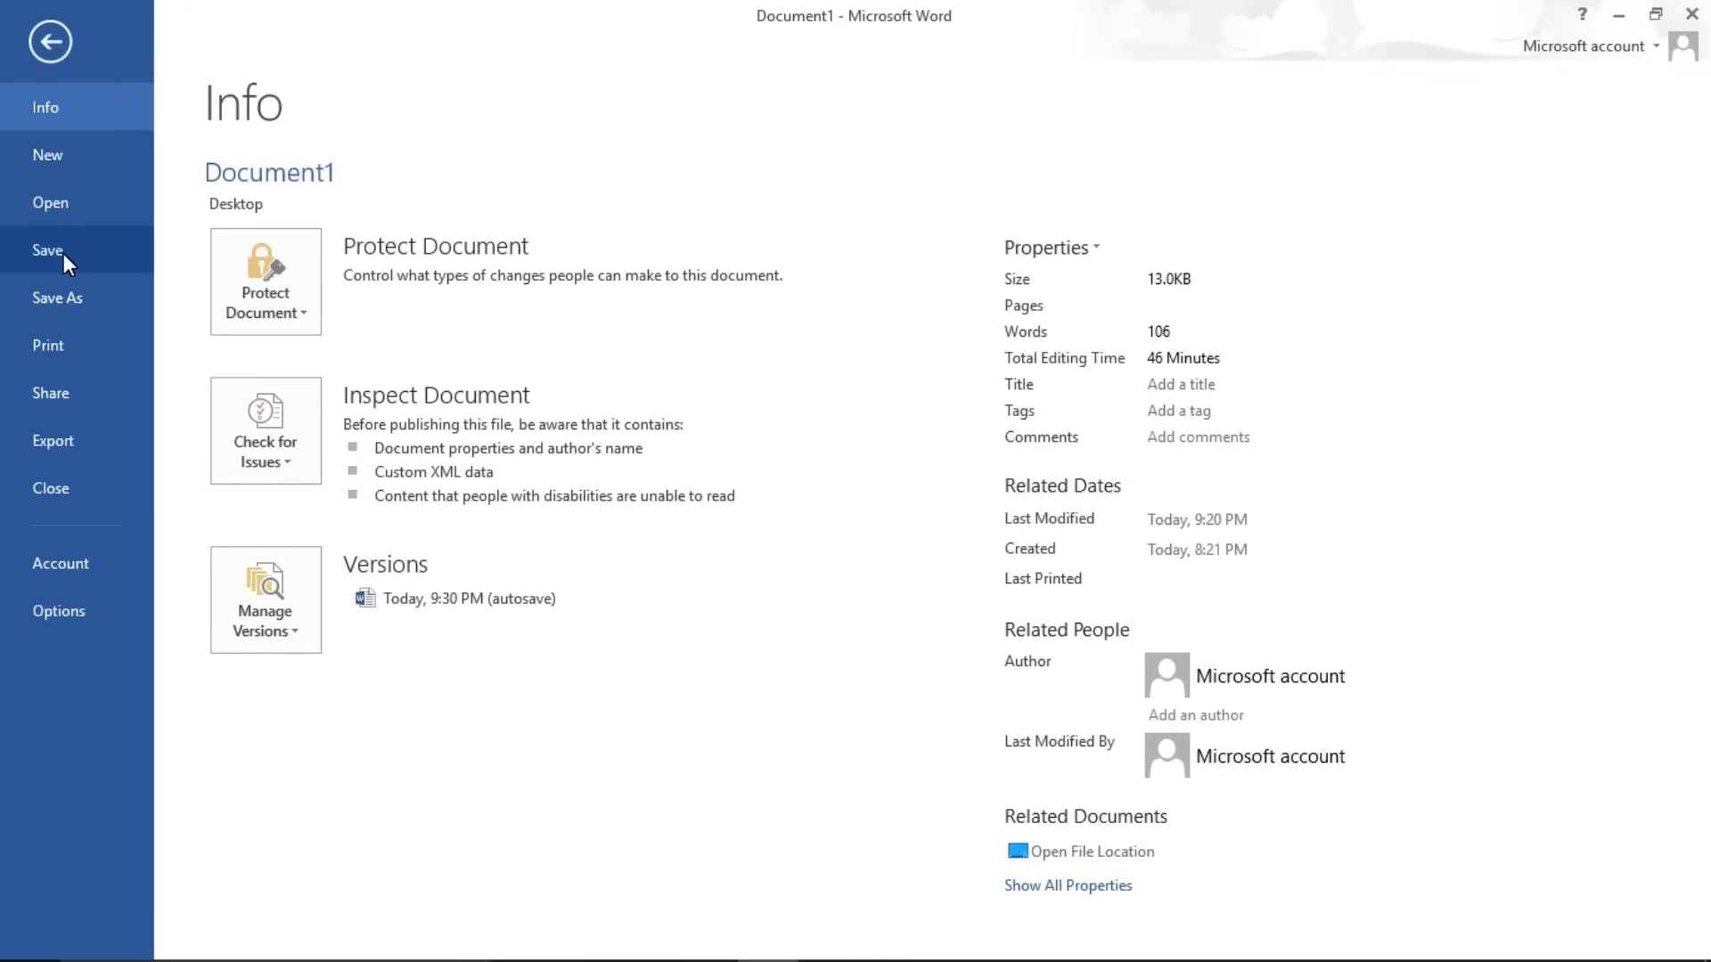
left_click(62, 253)
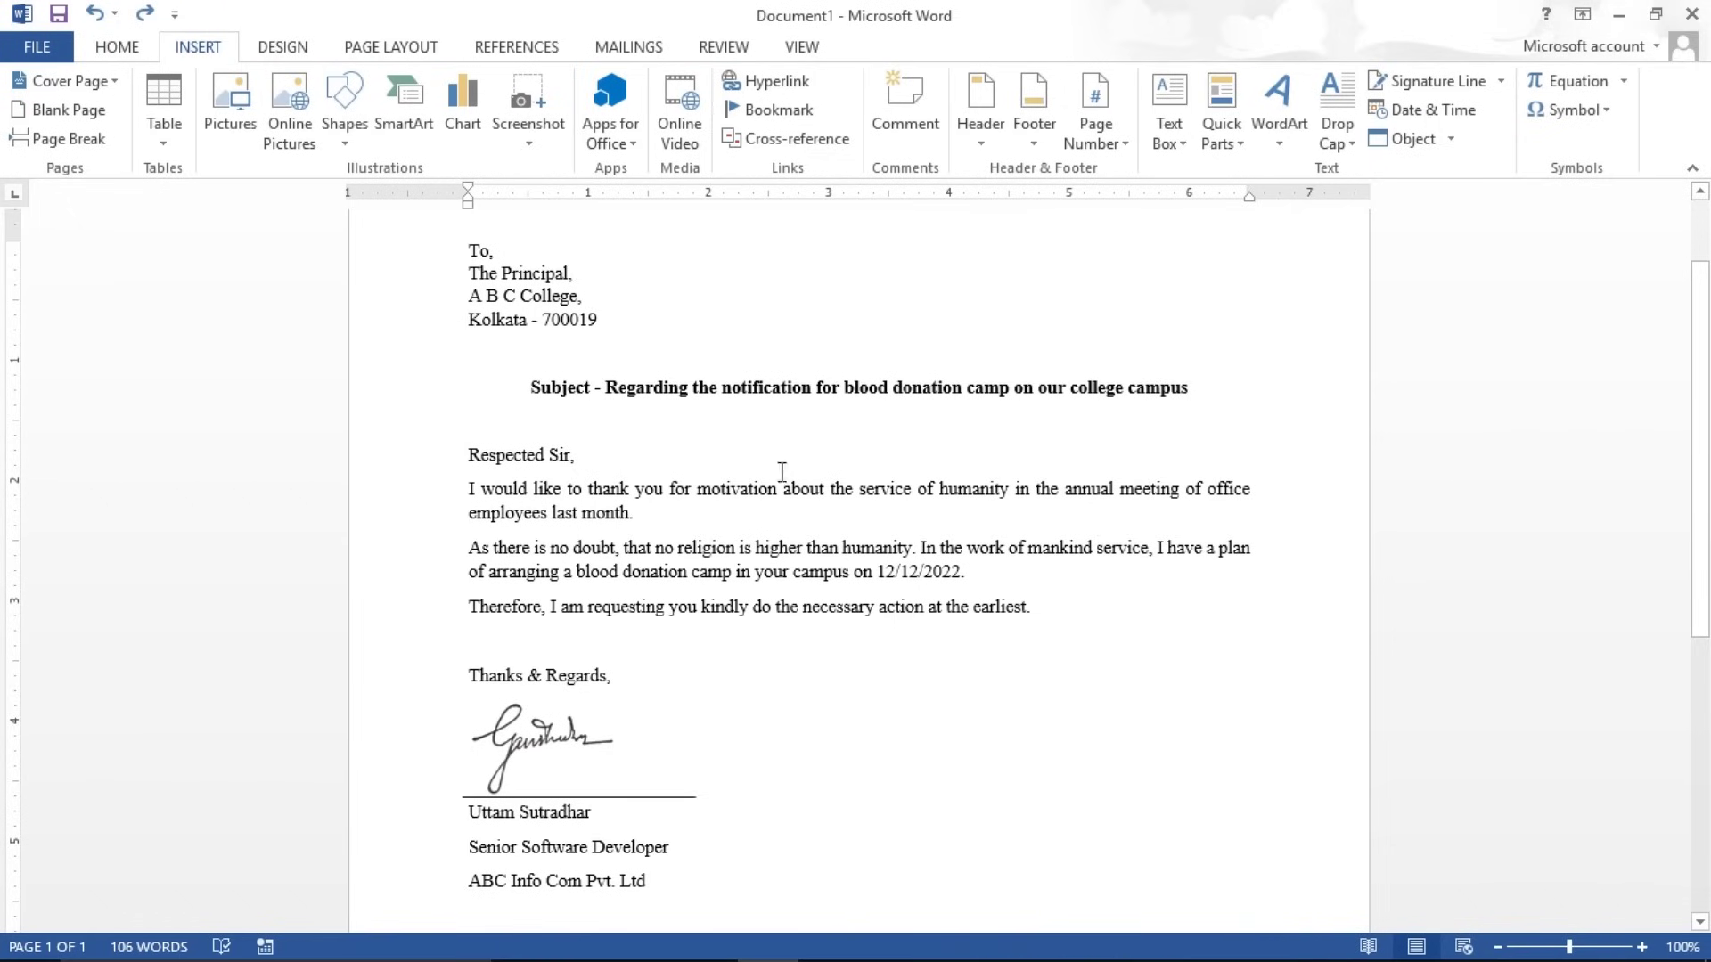
double_click(4, 10)
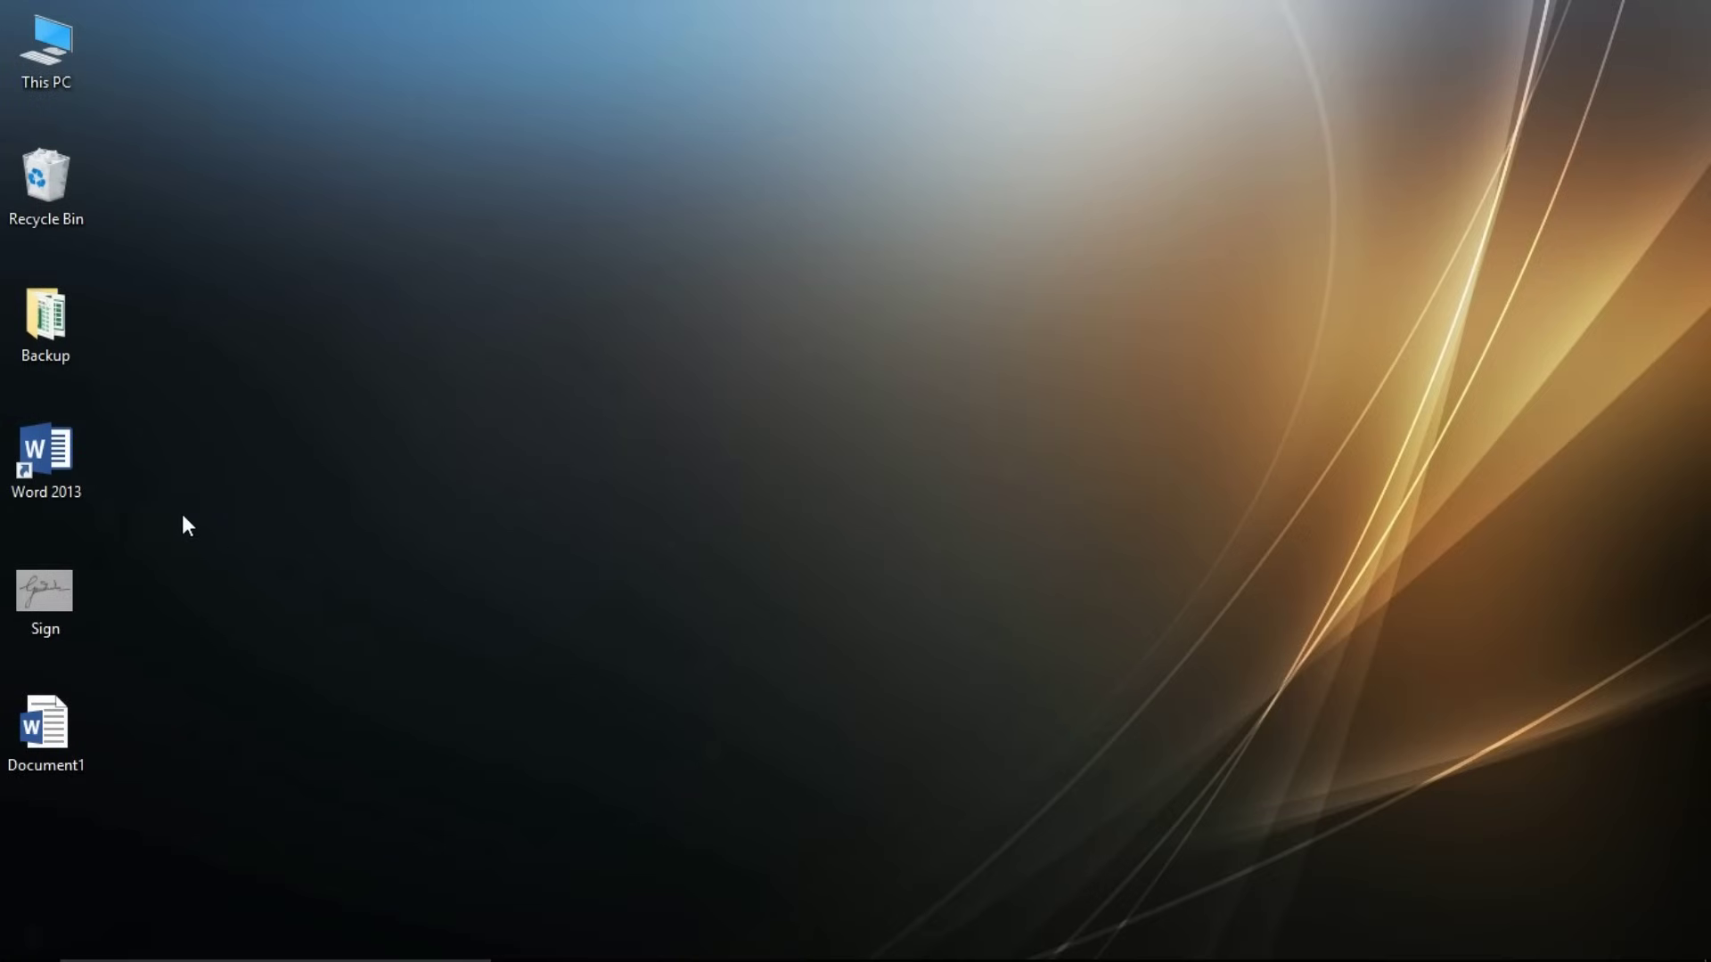
double_click(64, 452)
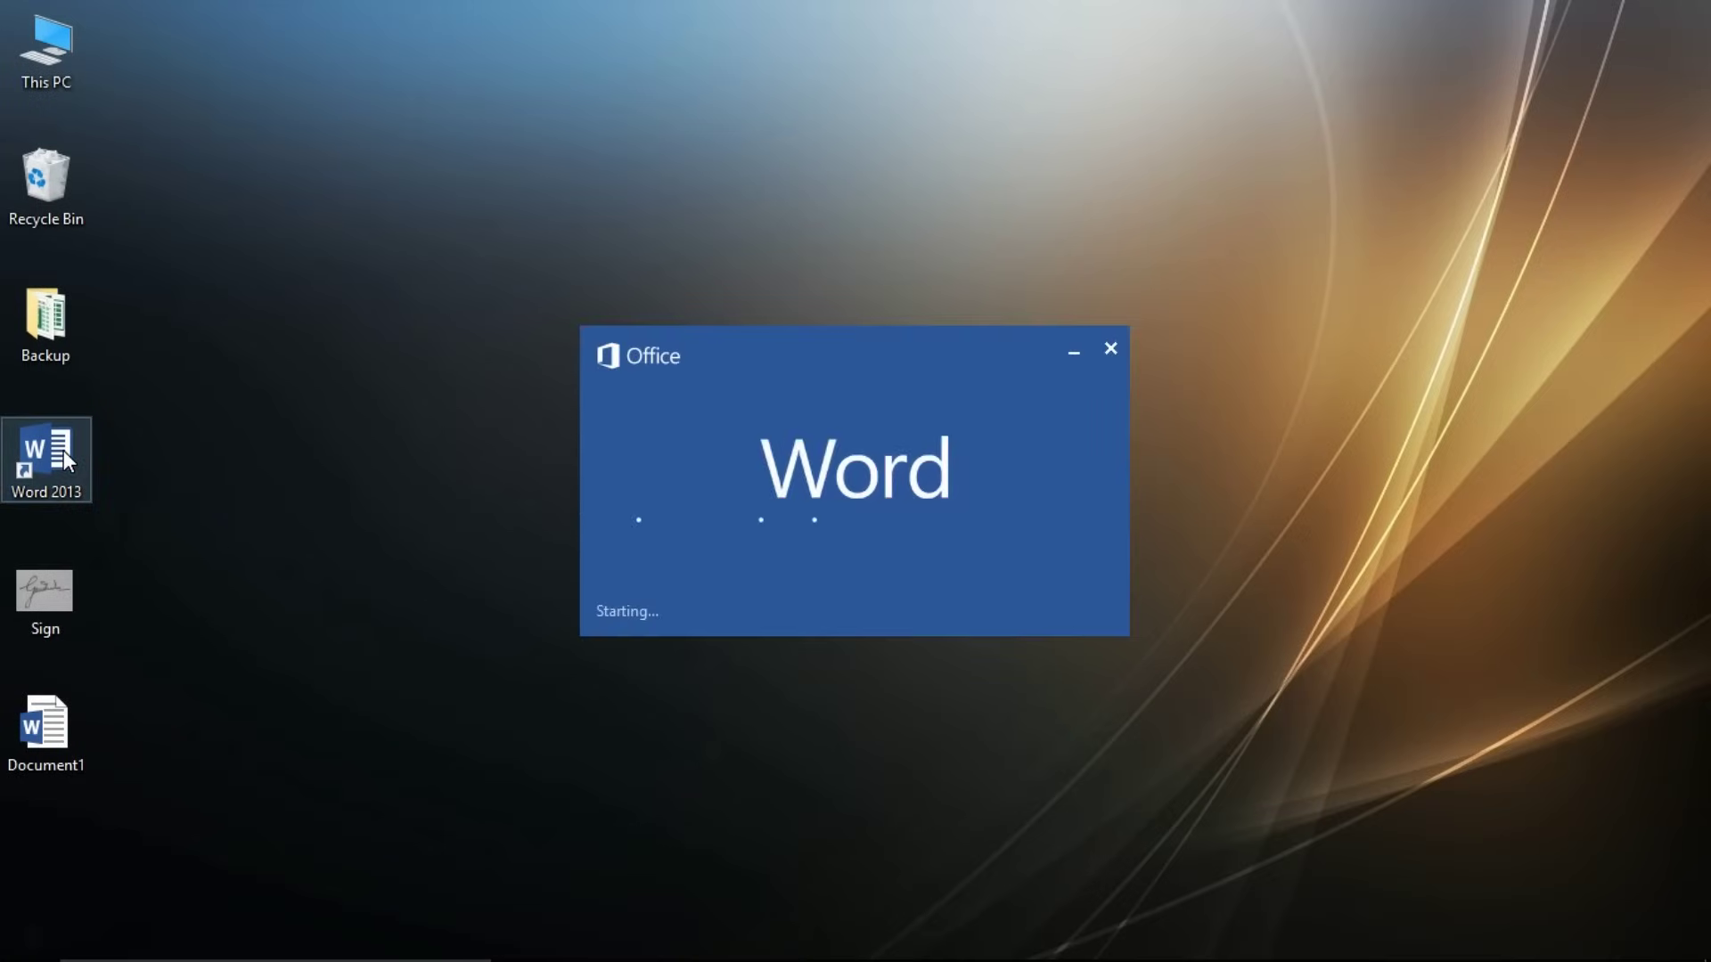
key("Return")
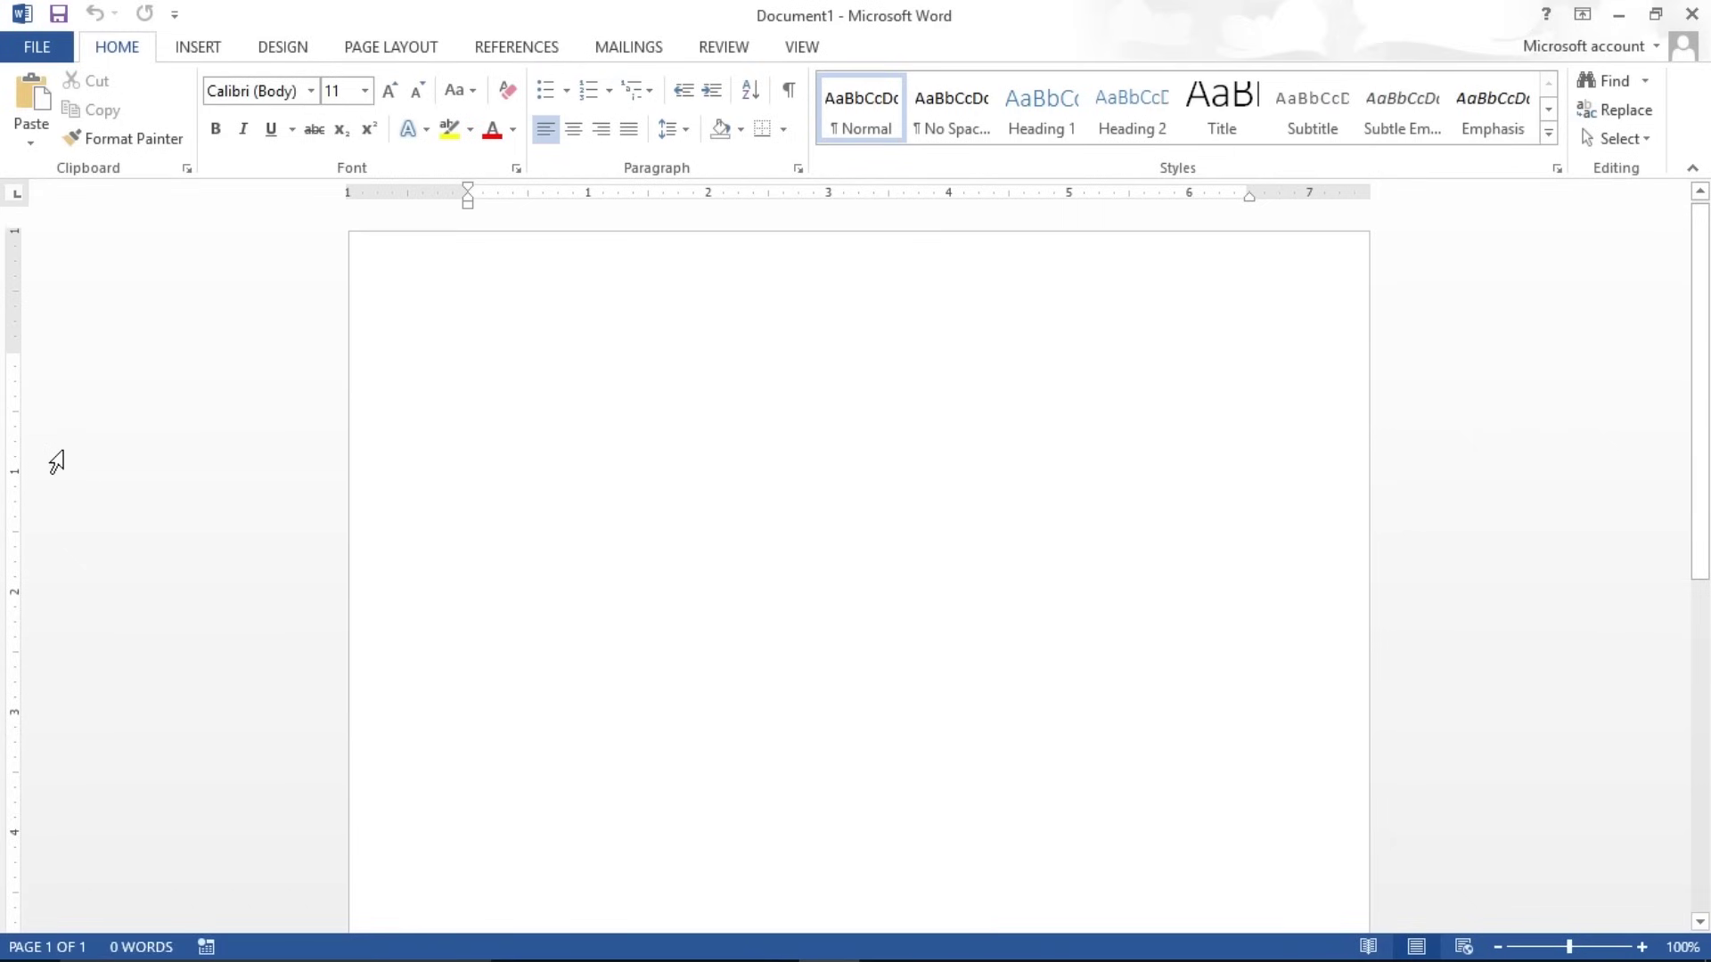
Insert the My Sign AutoText block, add blank lines, then insert a second copy below.
left_click(195, 54)
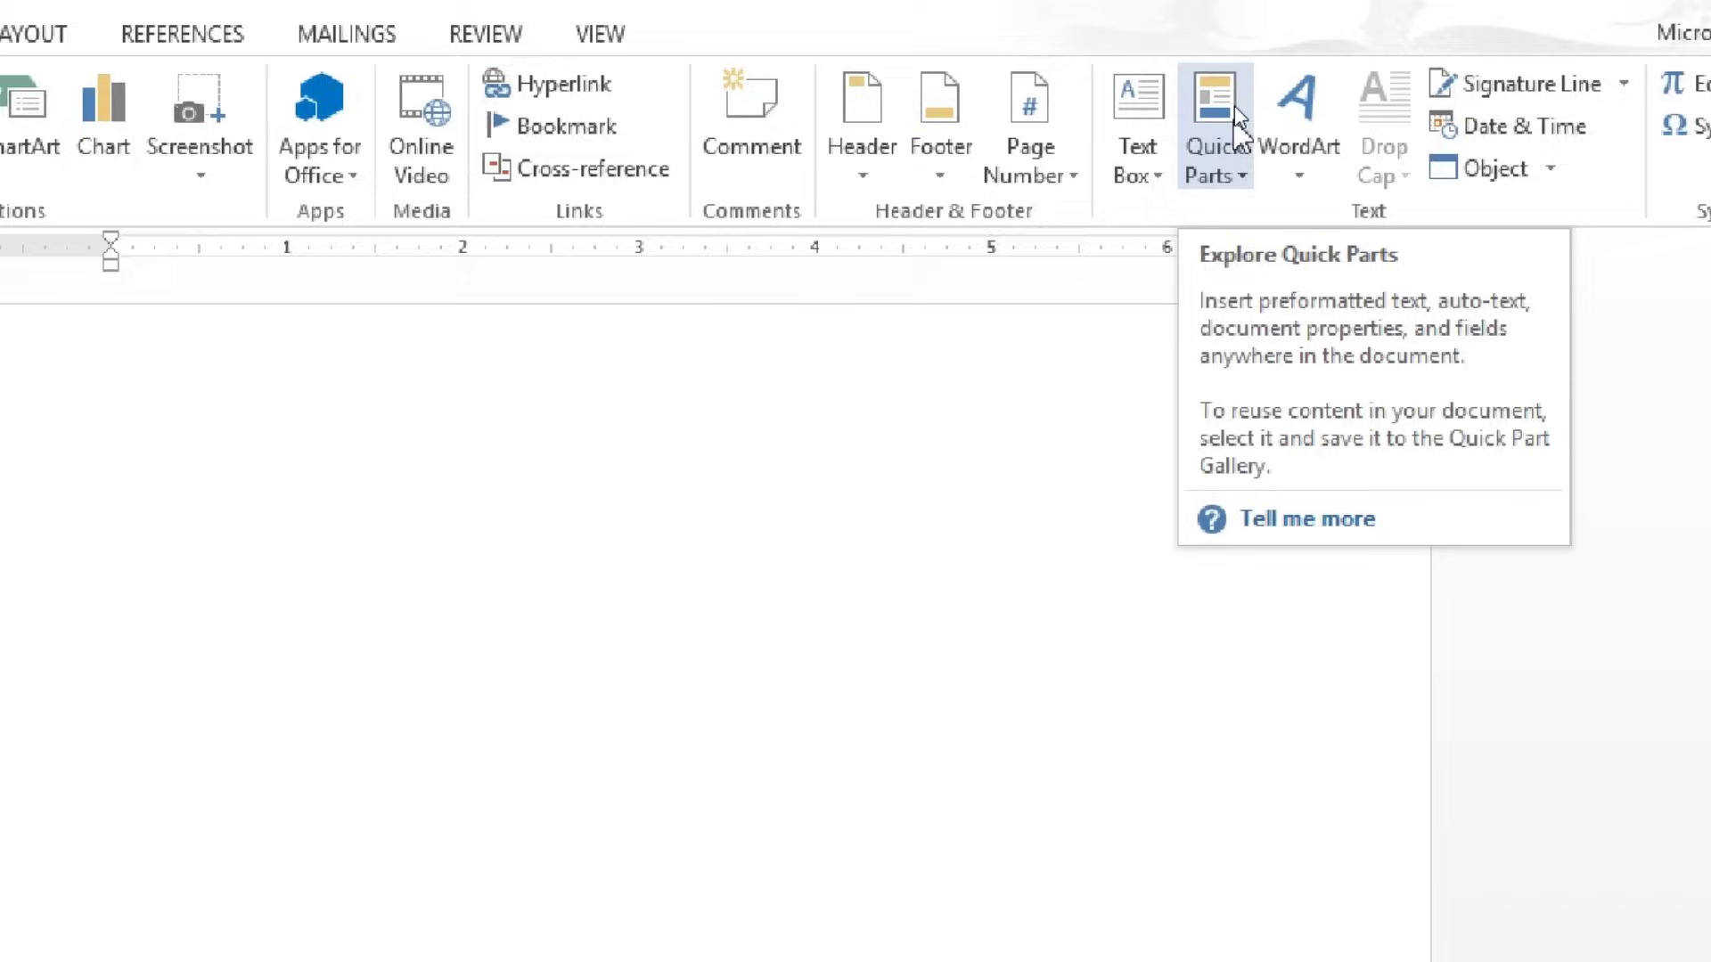
left_click(1233, 105)
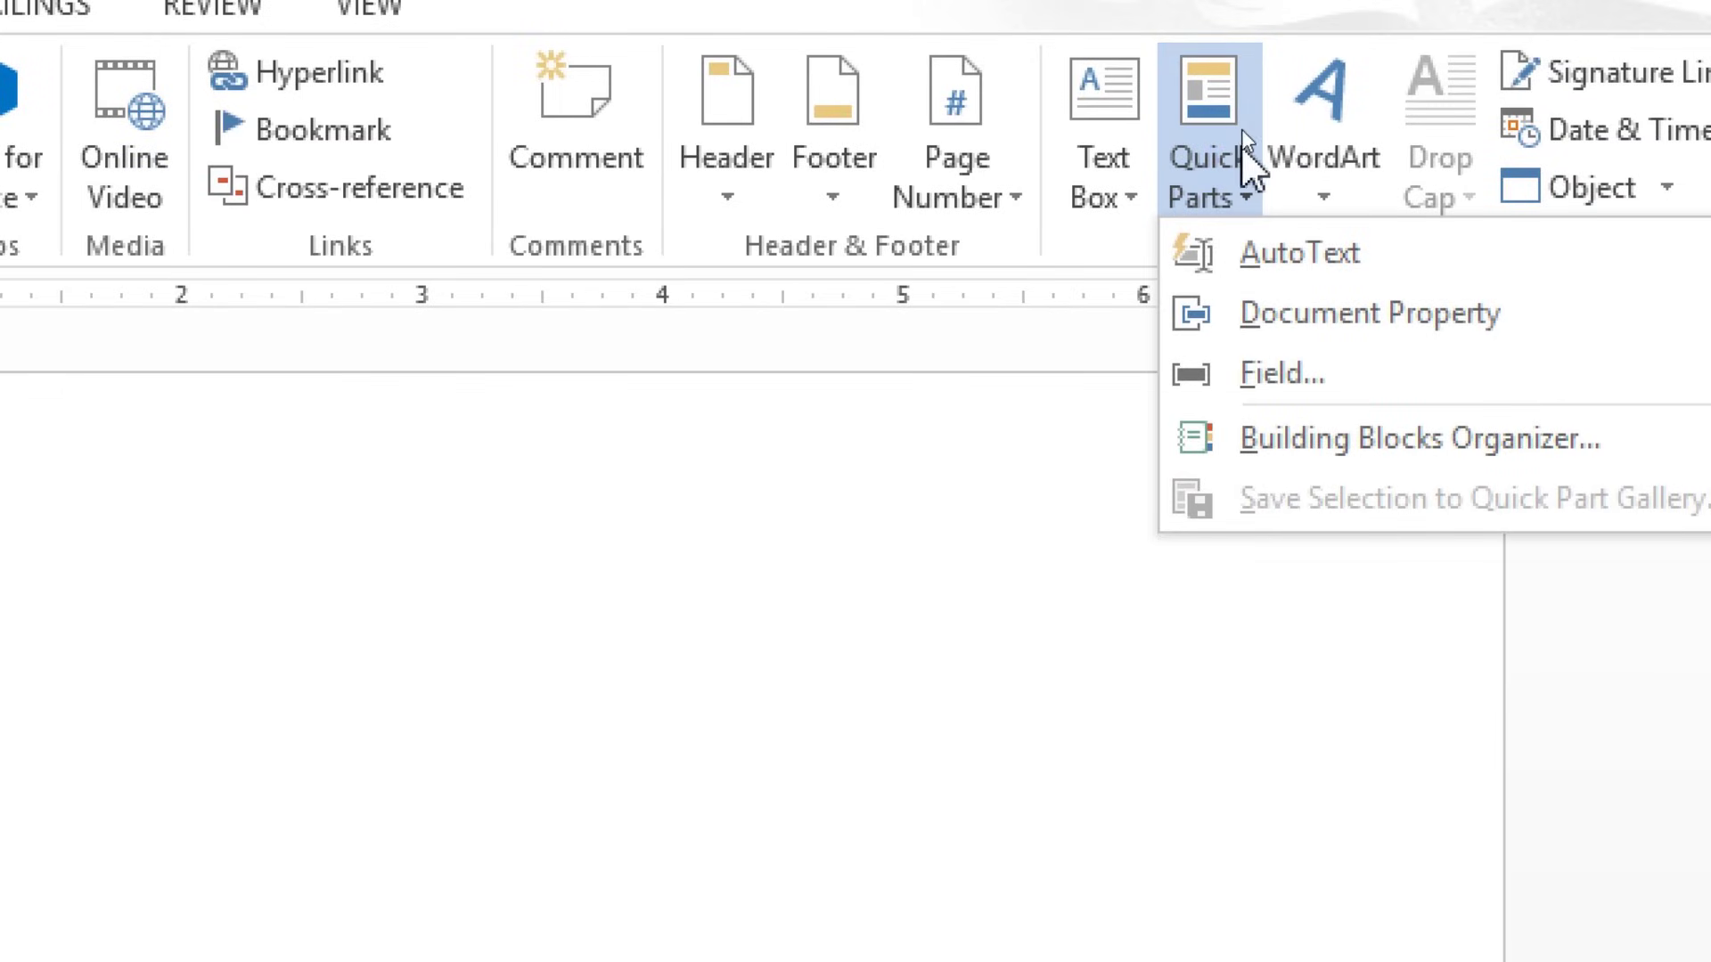
mouse_move(1350, 171)
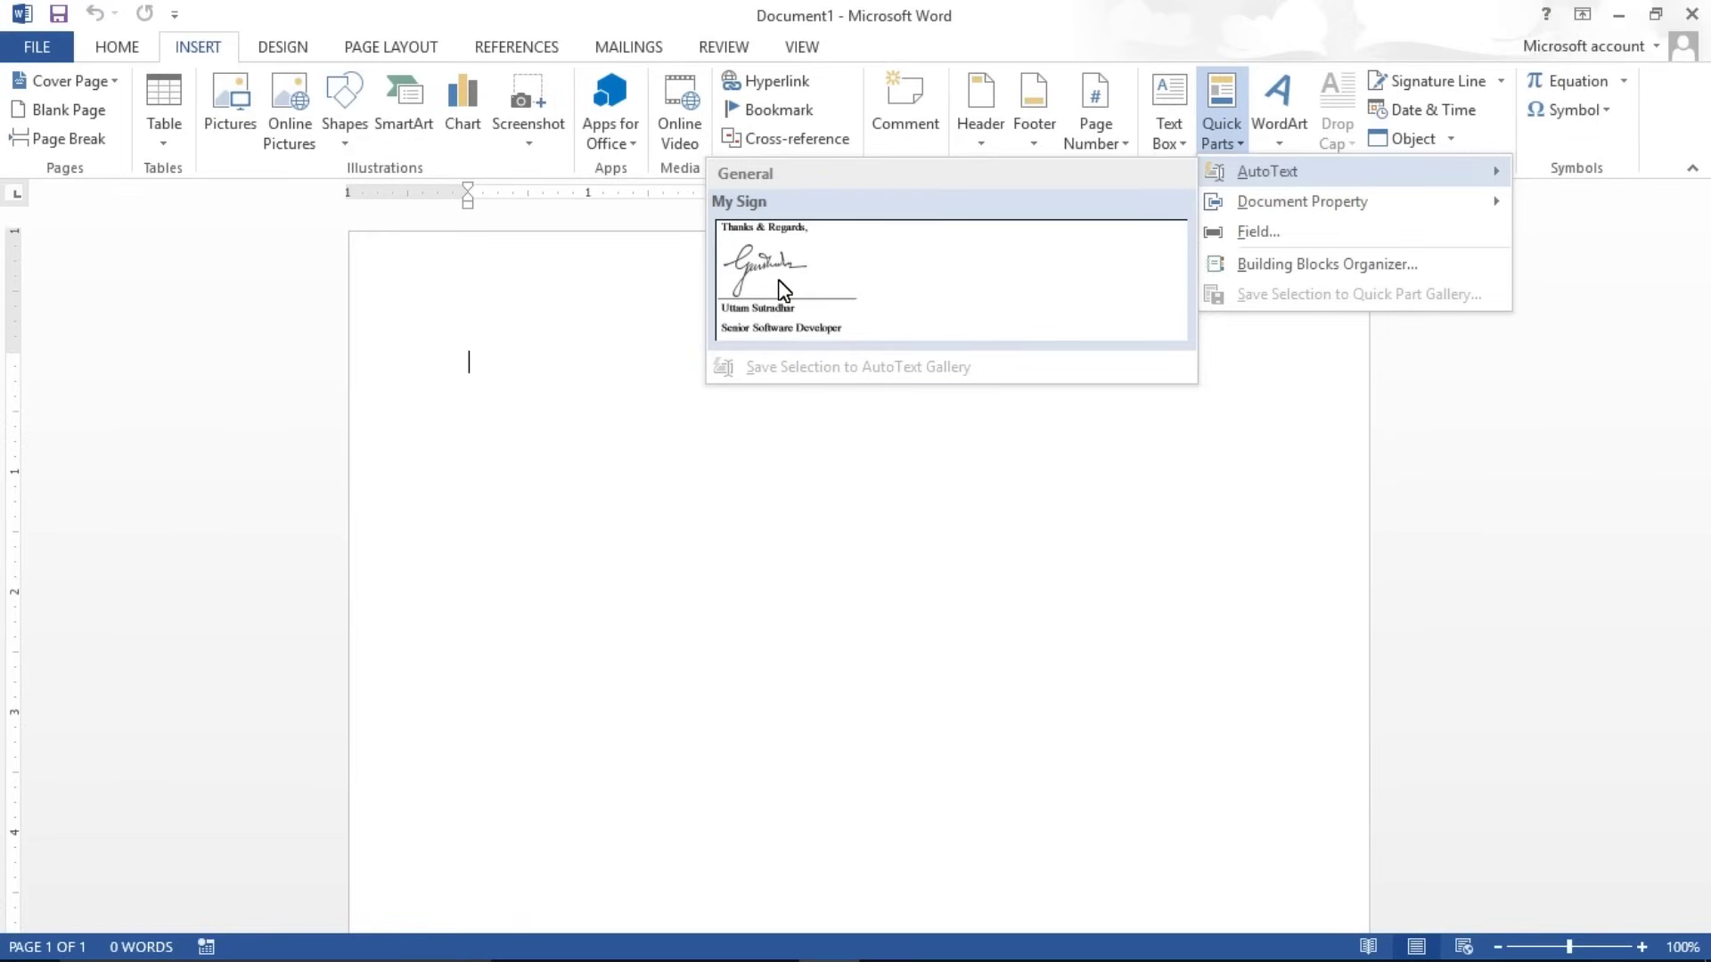
left_click(780, 288)
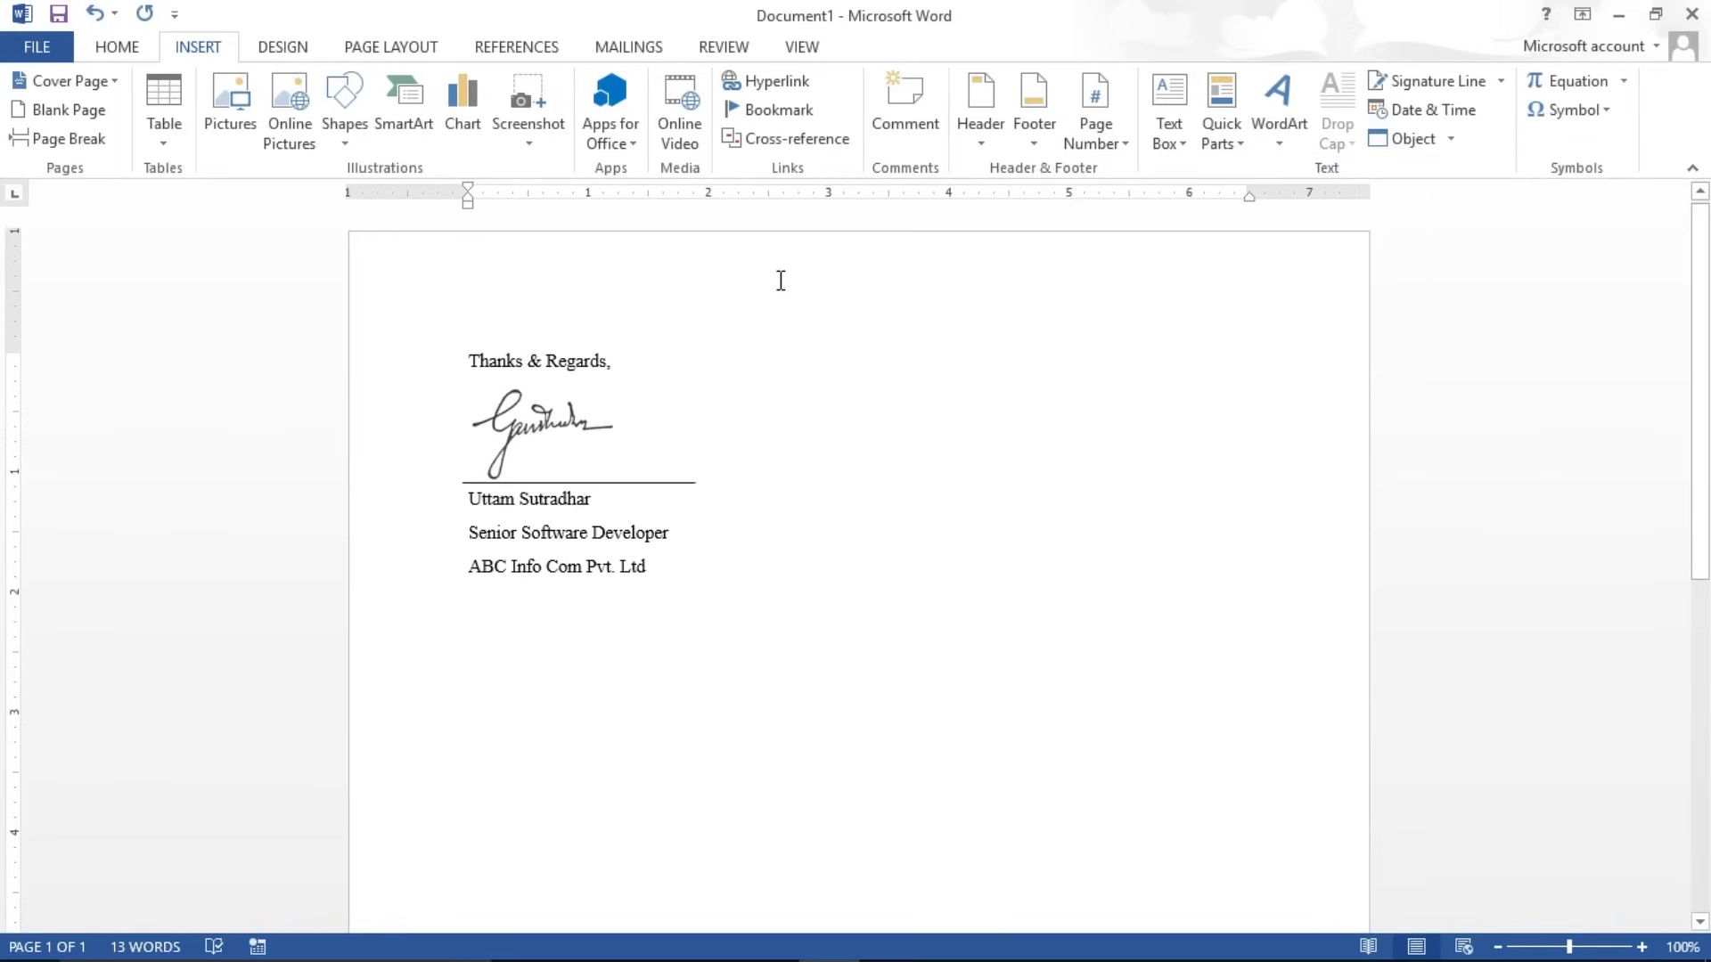
key("Return")
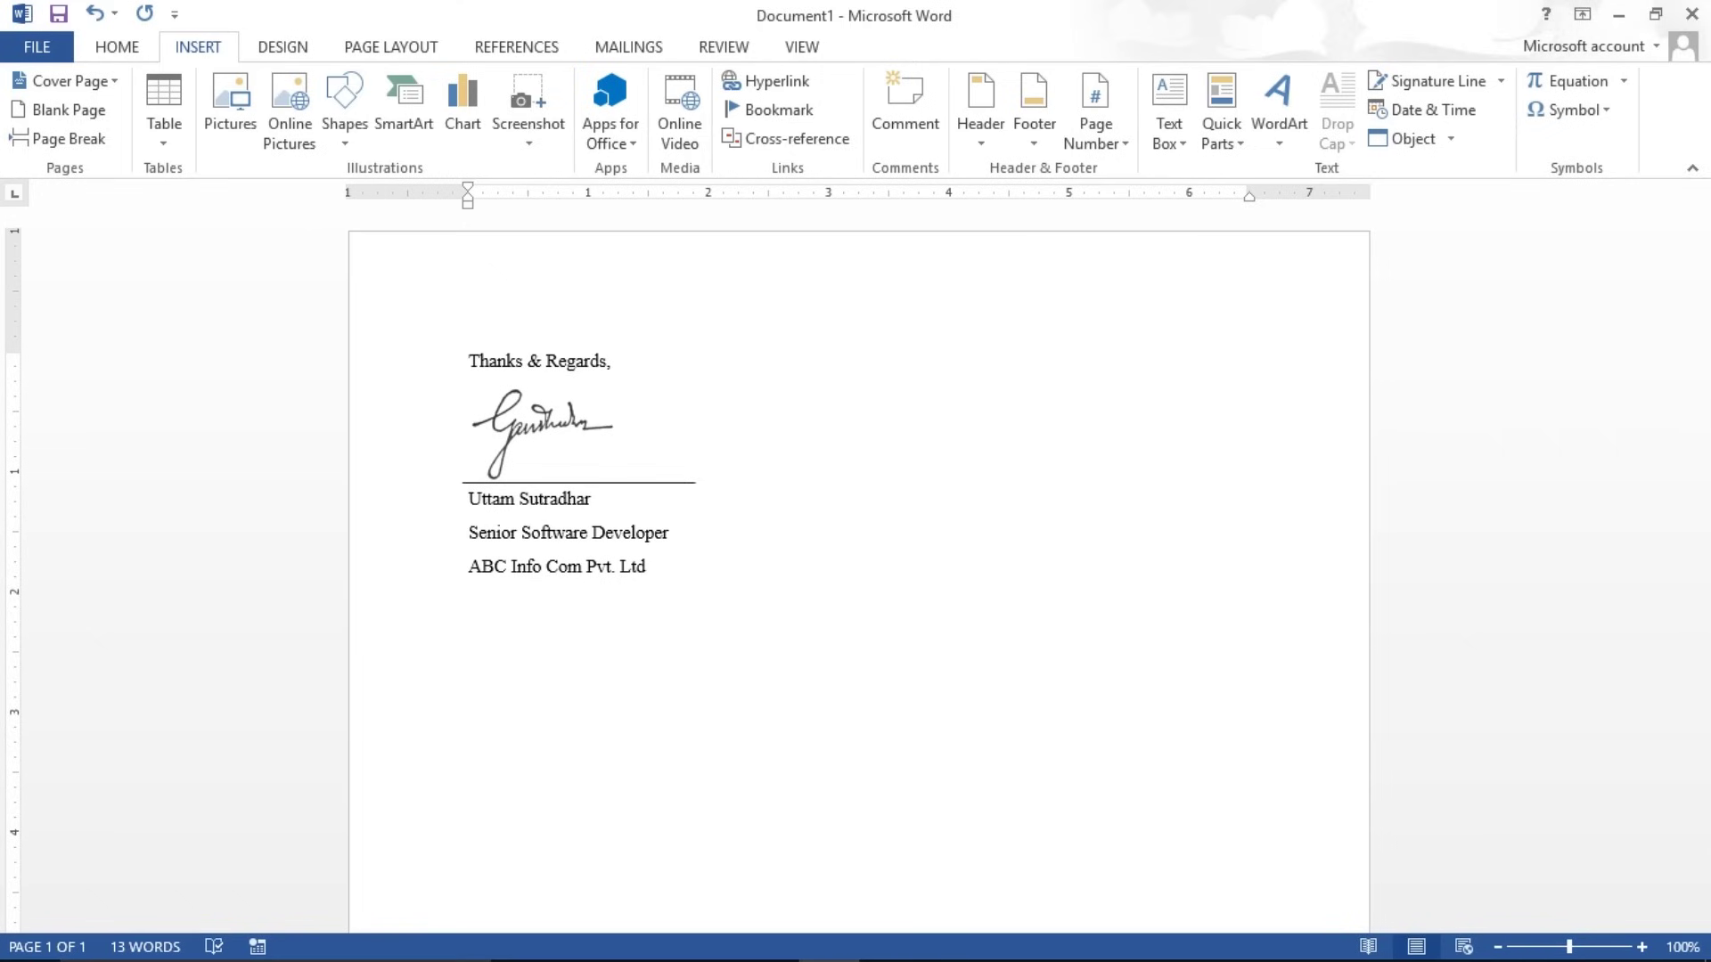
left_click(1227, 141)
mouse_move(1350, 171)
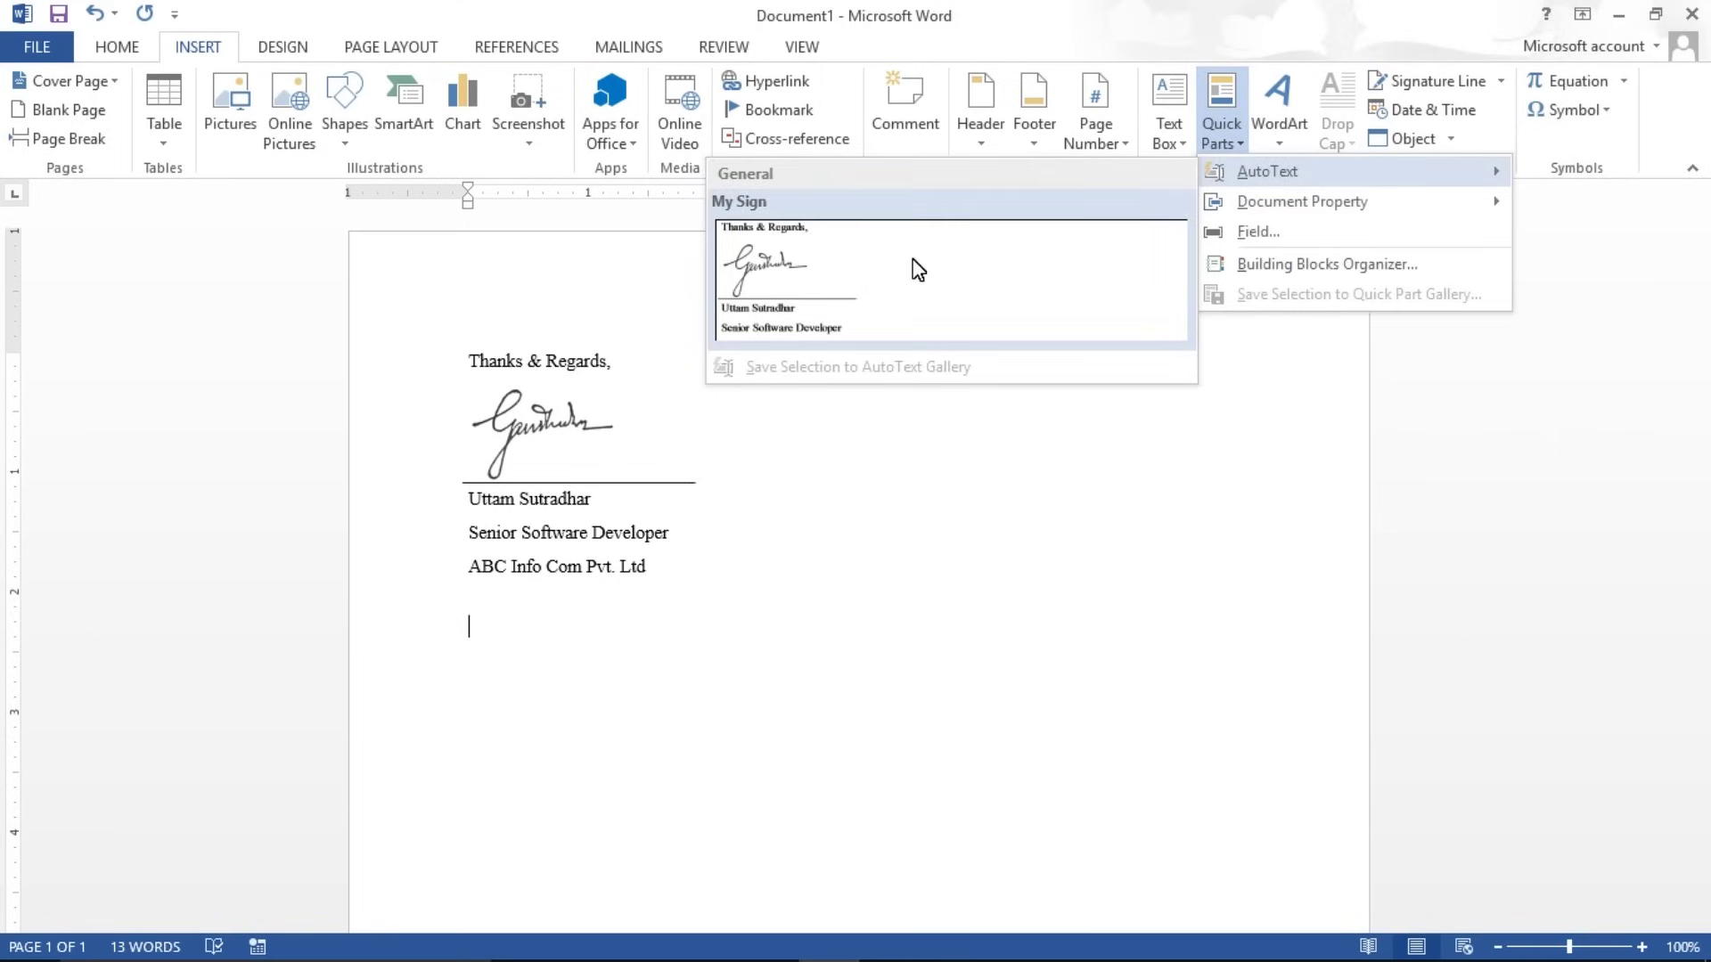
left_click(918, 270)
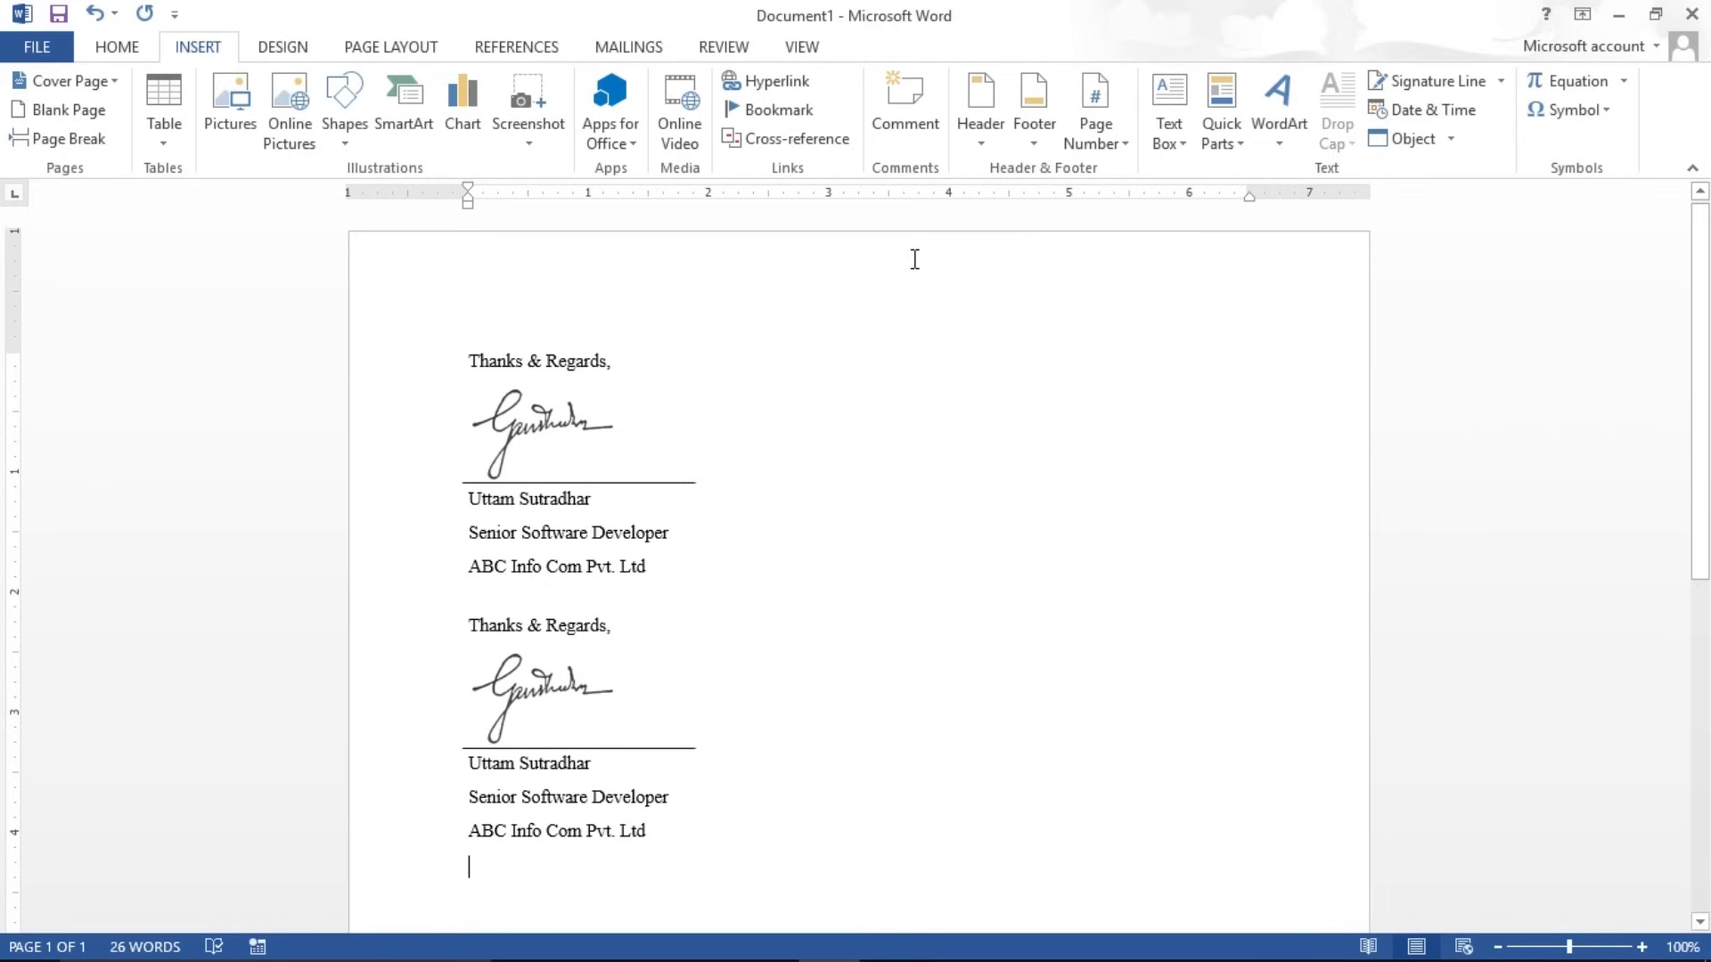